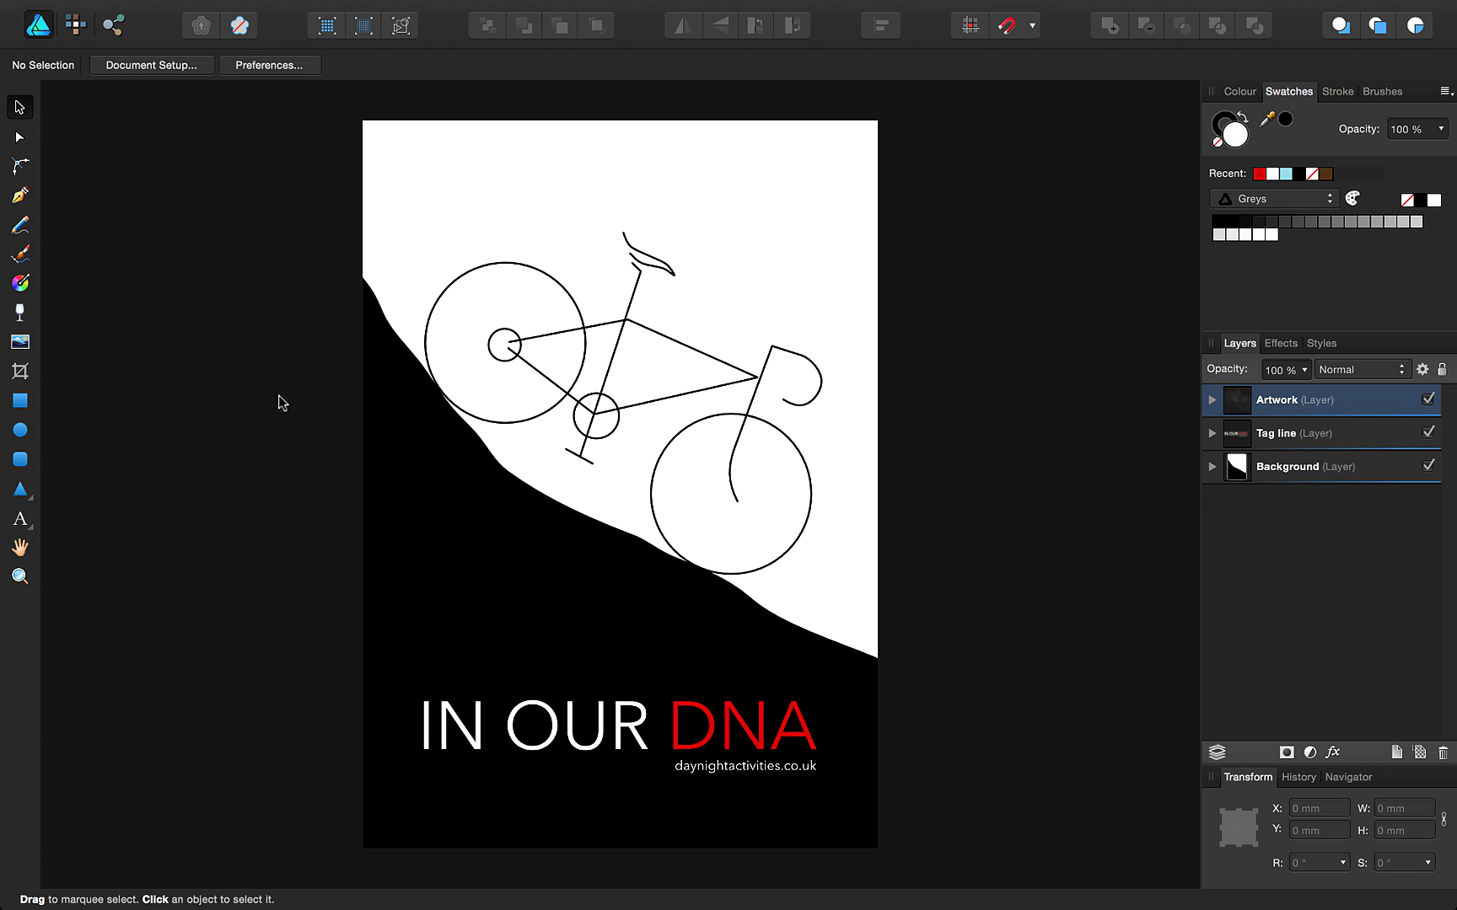
- Convert the rear wheel's ellipse into a circular text path with the Artistic Text tool
double_click(451, 286)
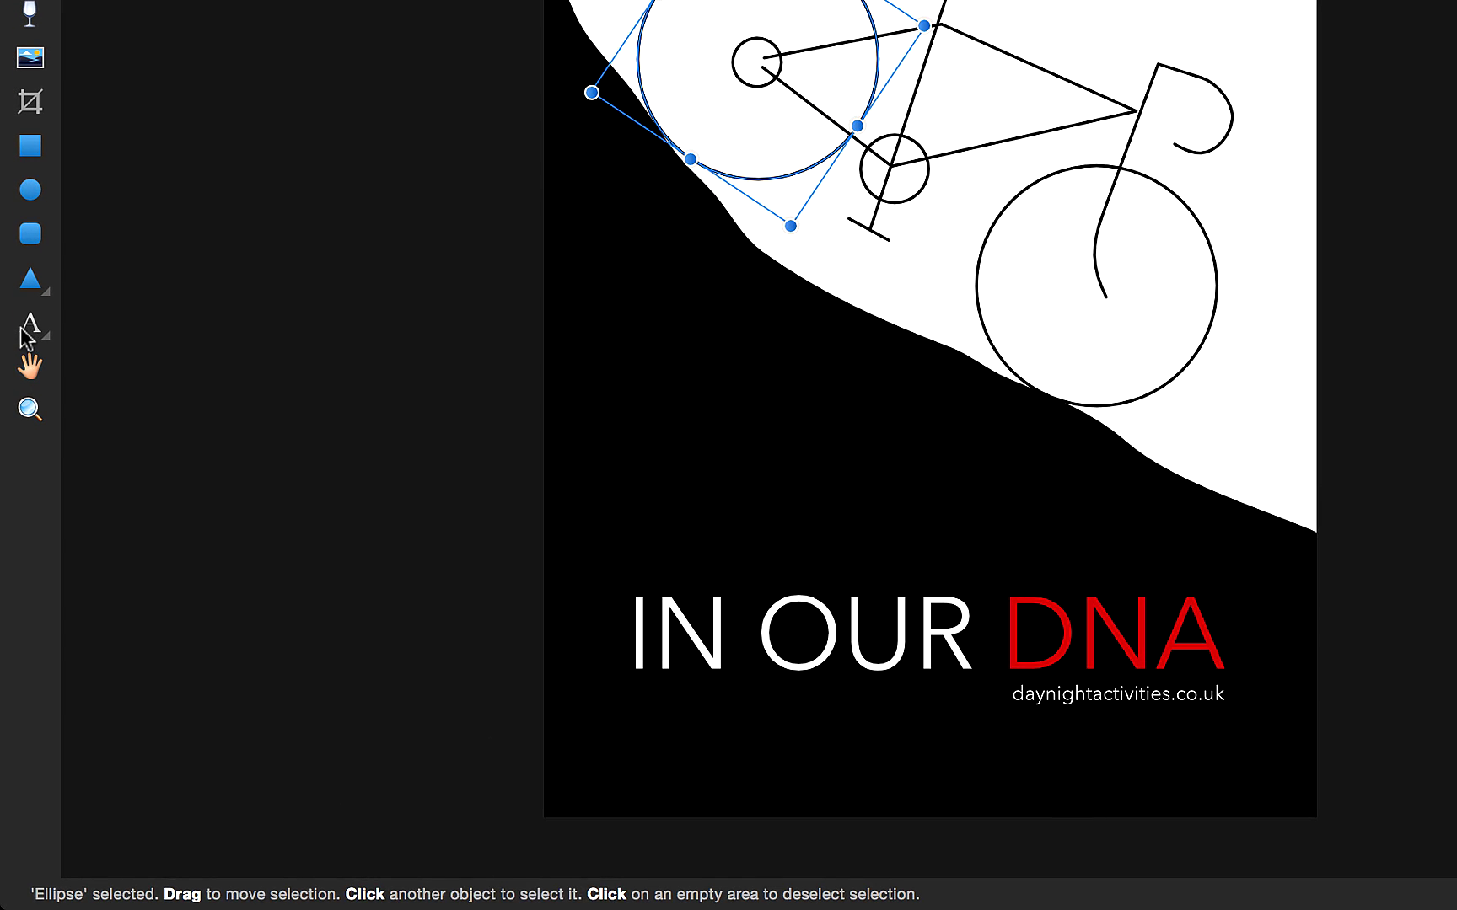
click(29, 331)
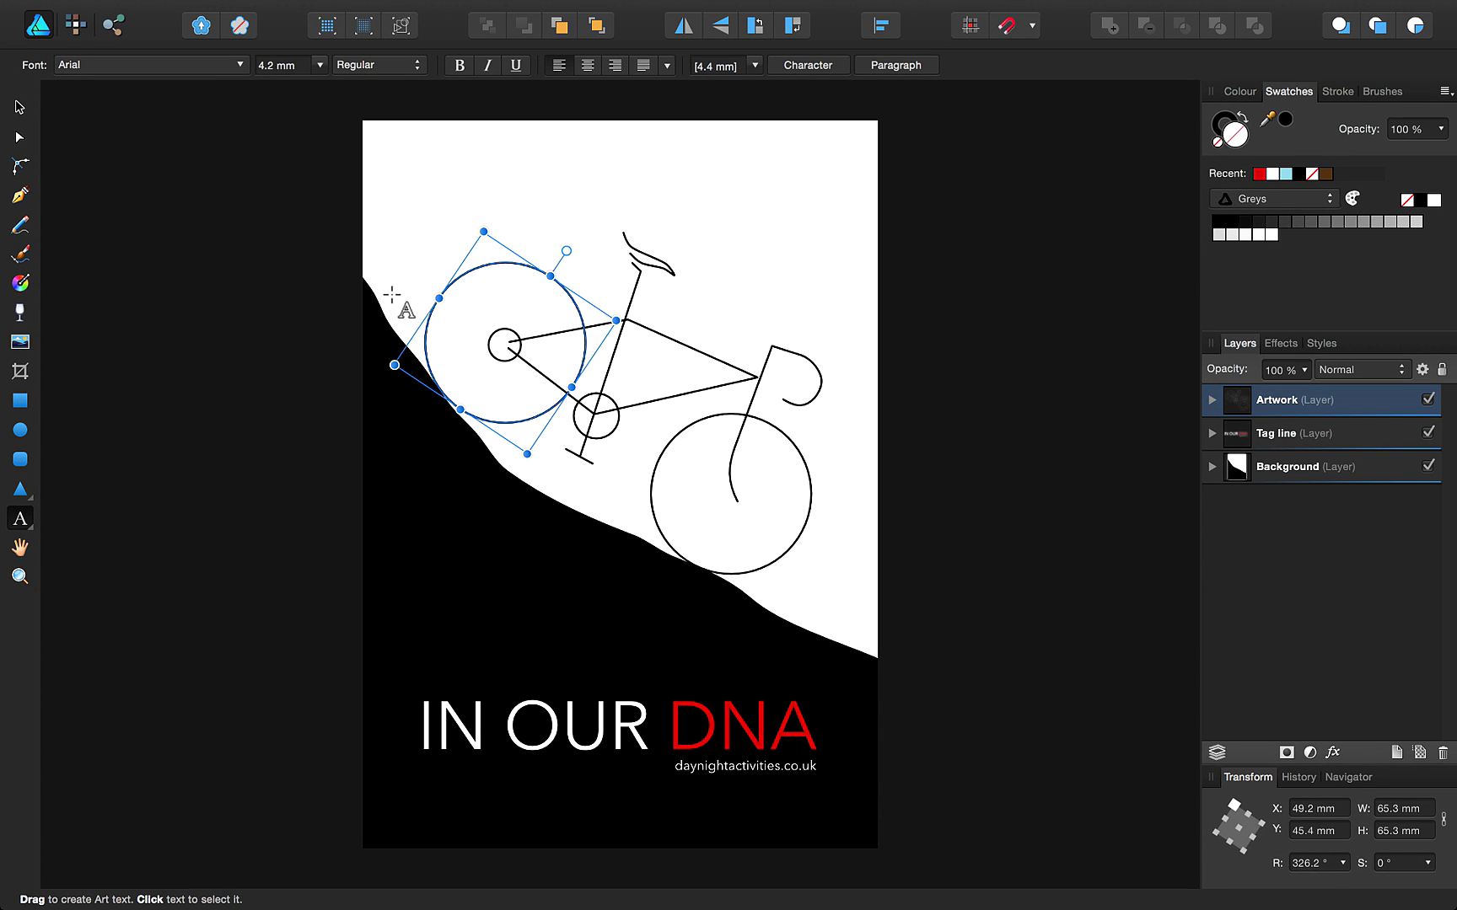
key(super+shift+0)
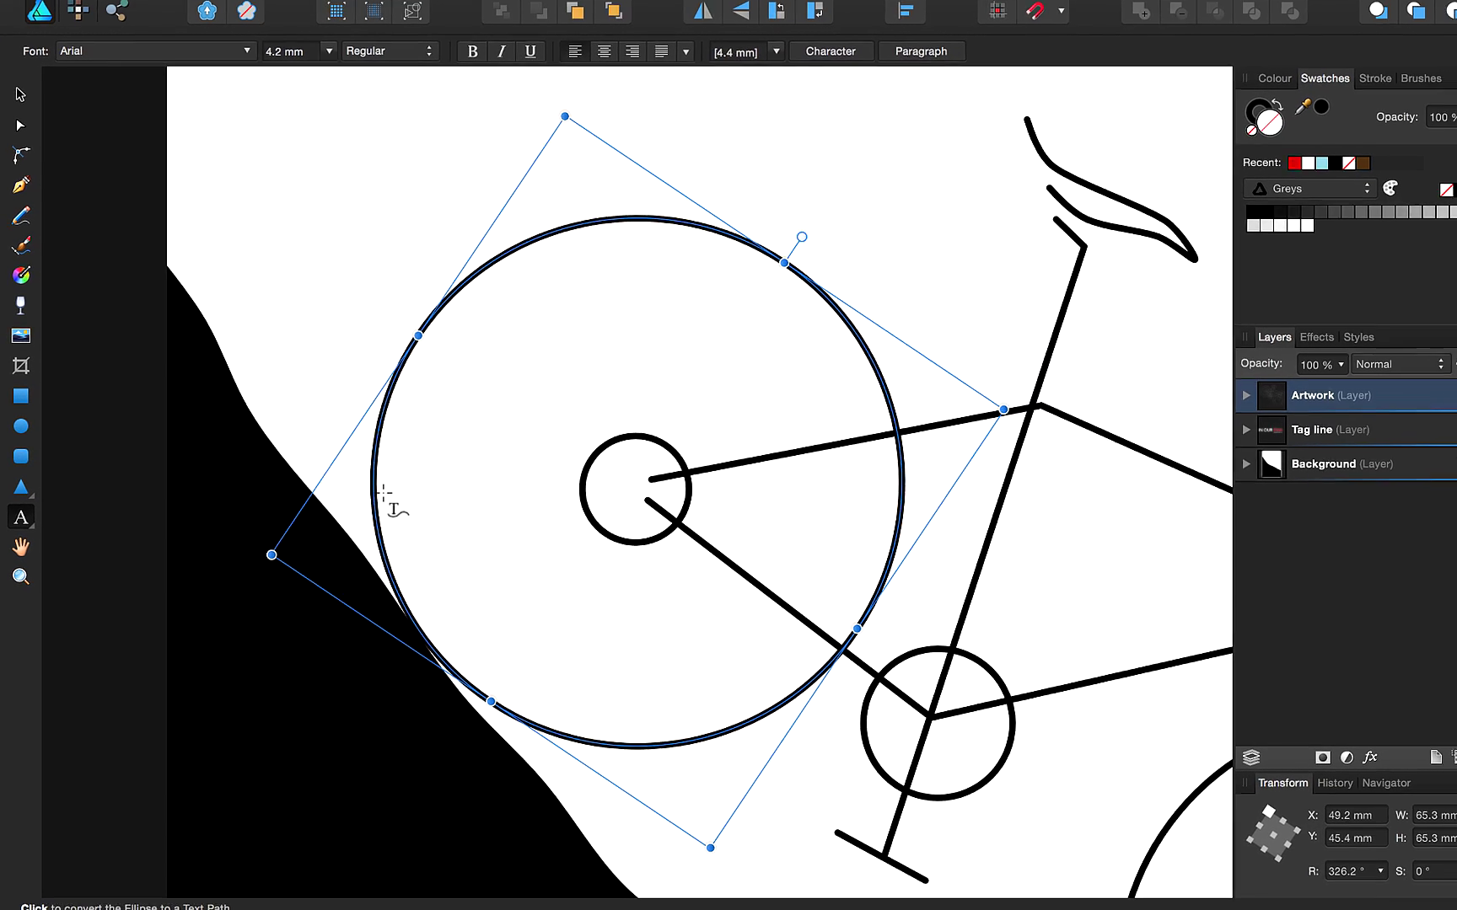
click(559, 462)
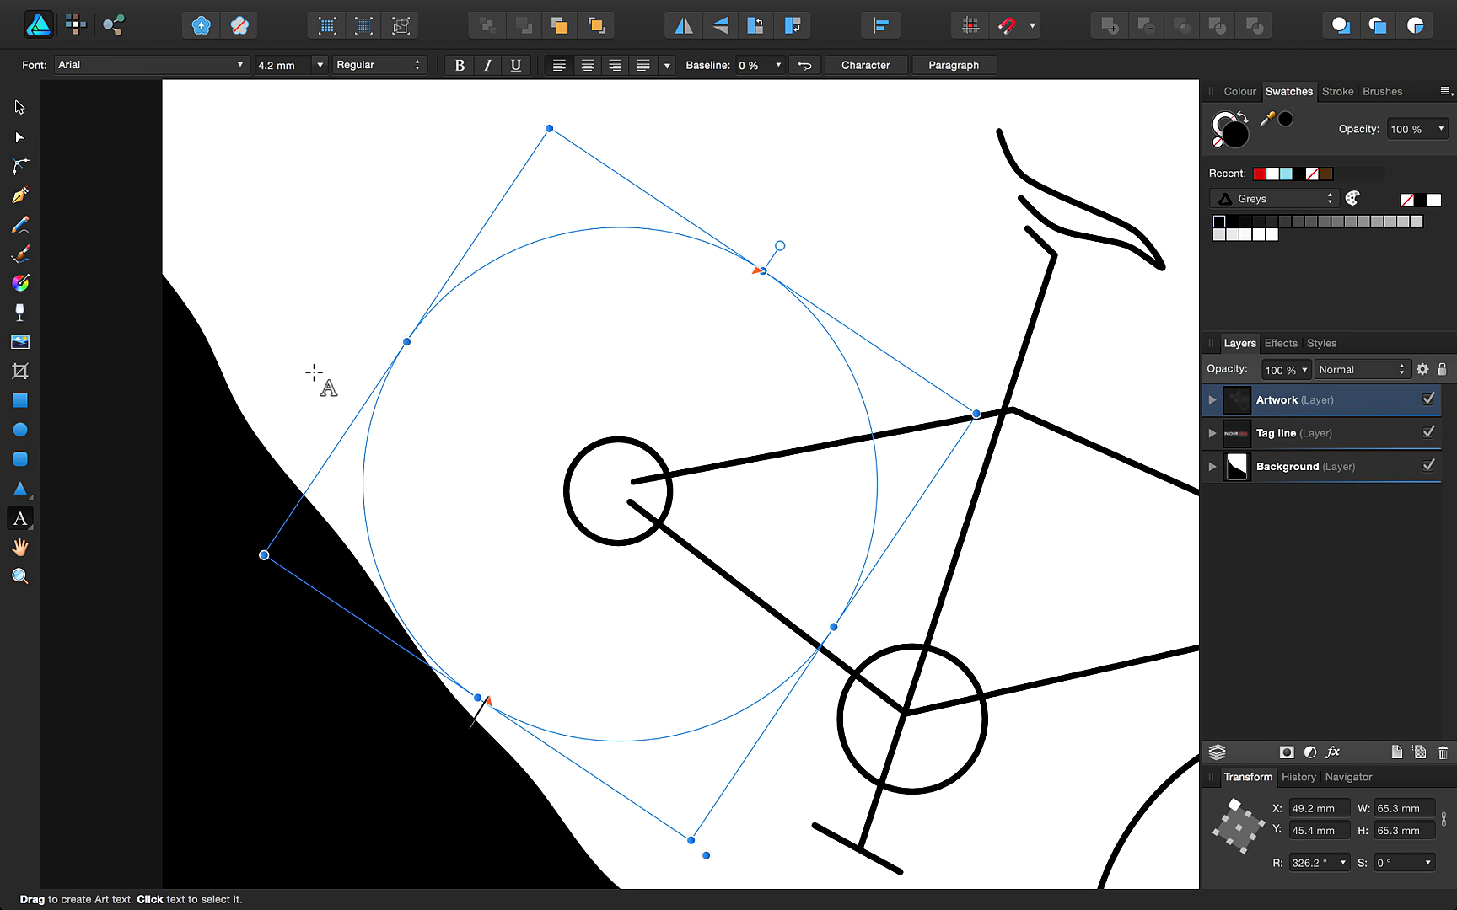
- Set the path text's font to Avenir Next and enter "all-terrian cycling" along the rear wheel
click(172, 66)
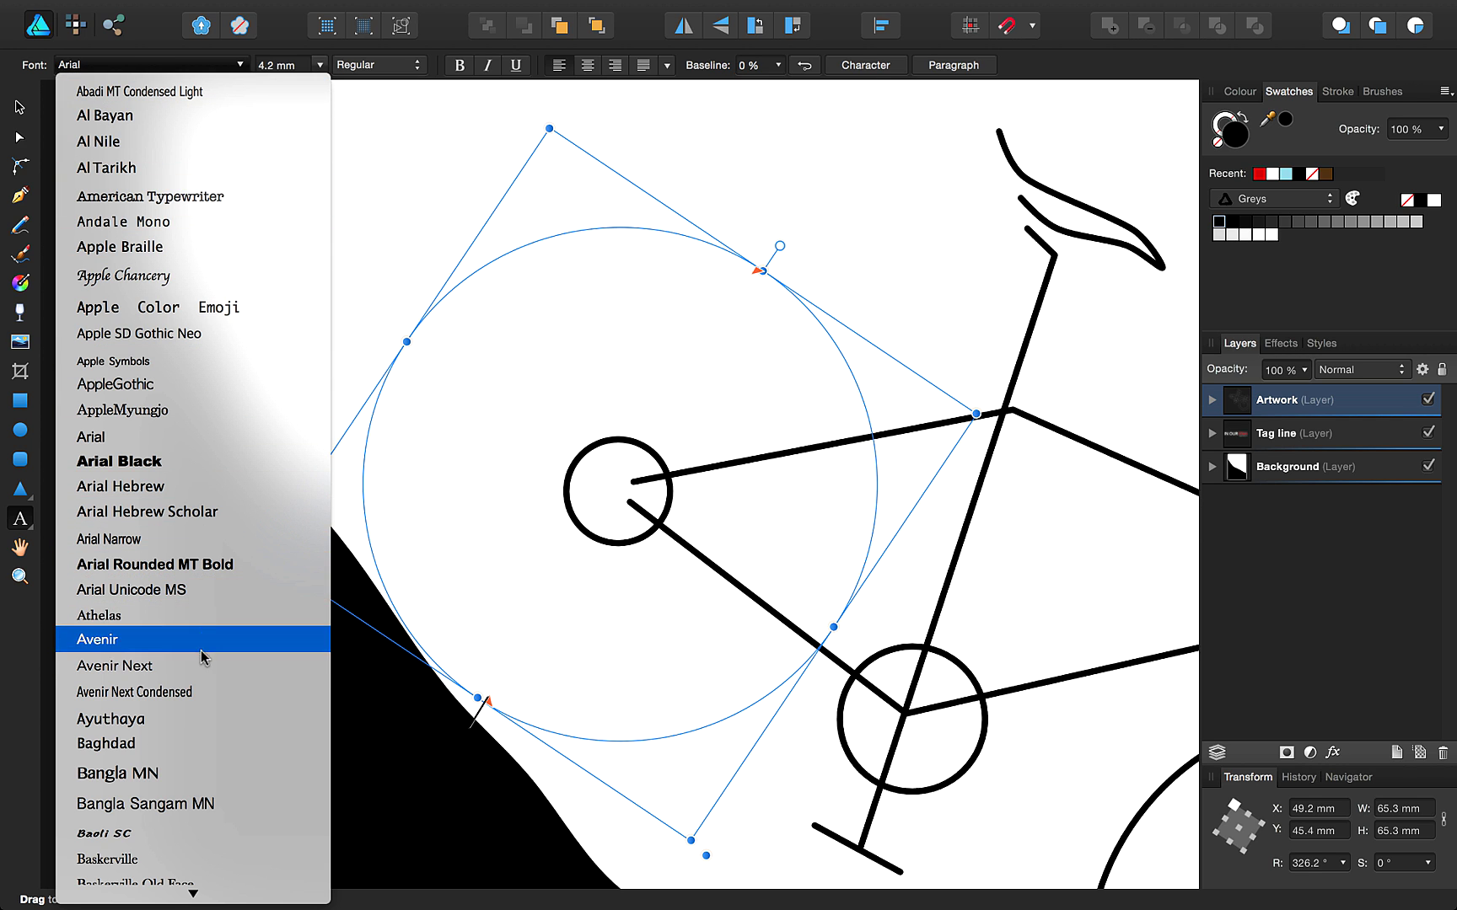
click(204, 664)
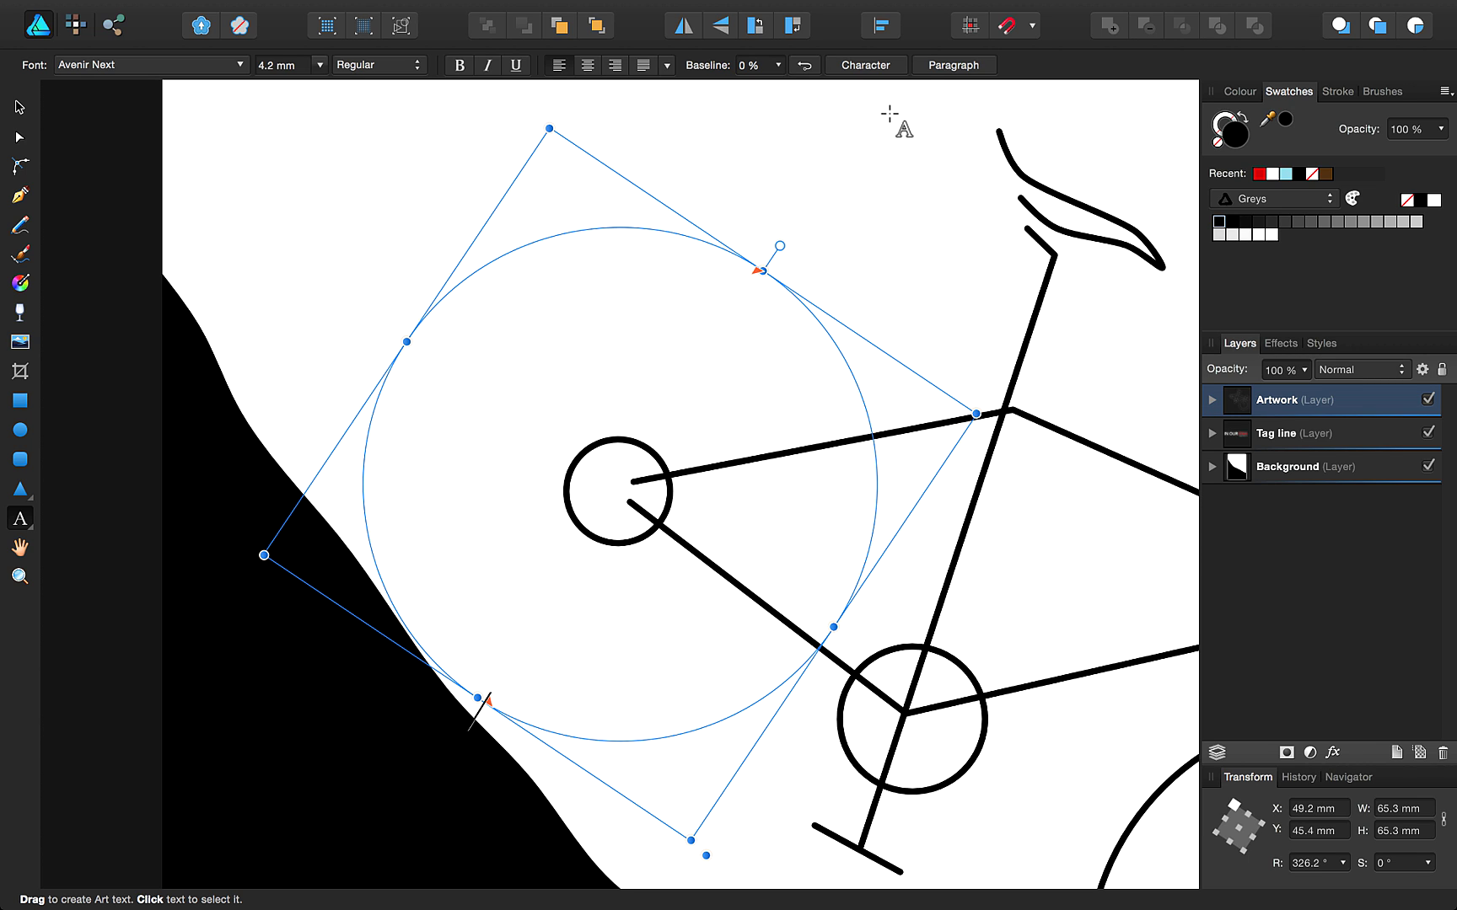
text(all-terrain cycling)
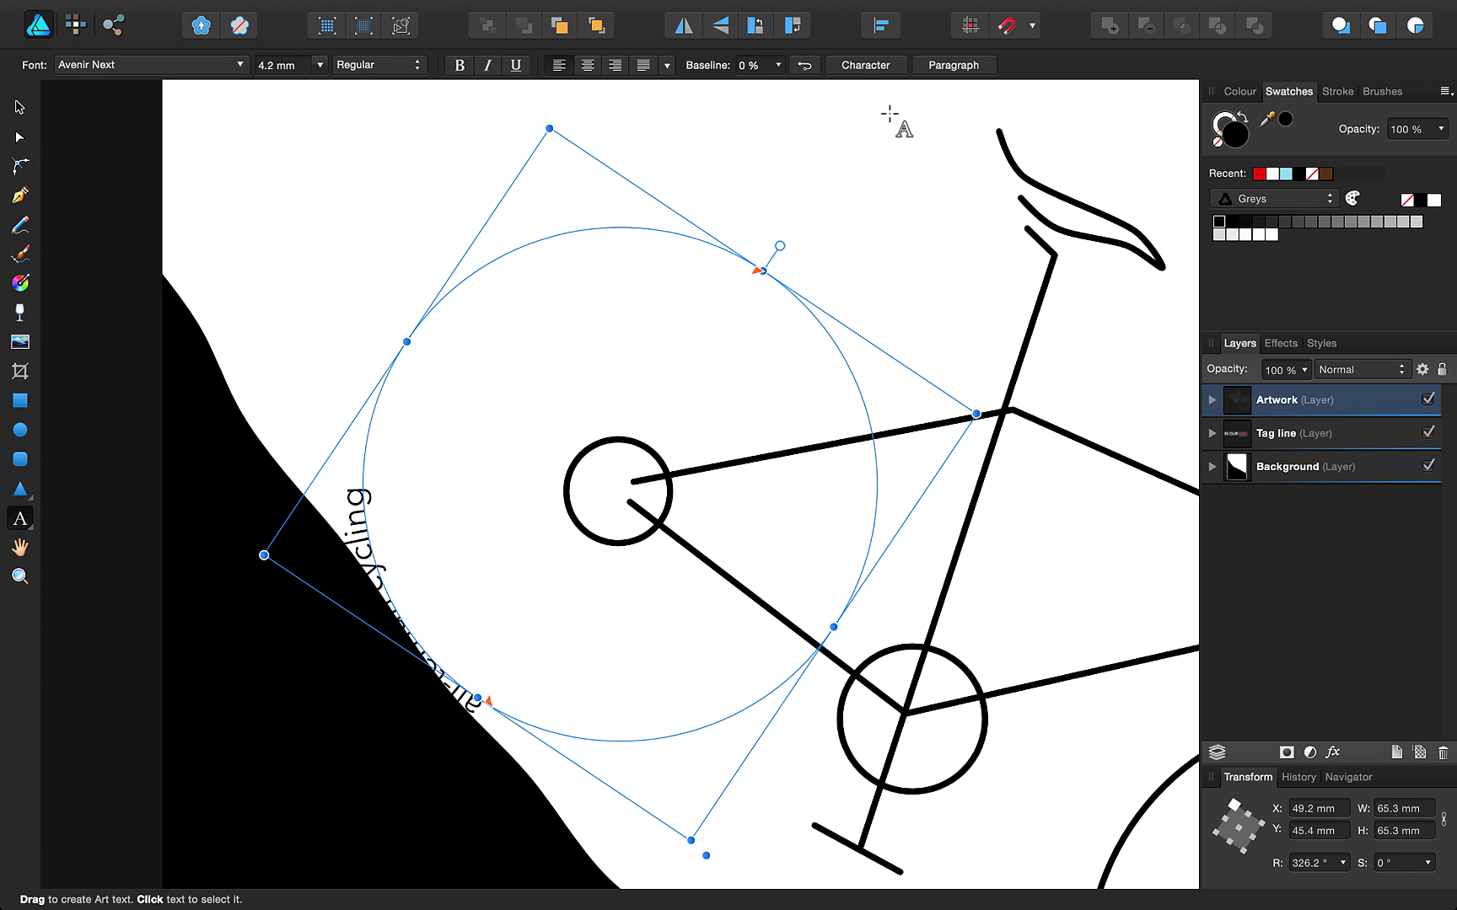
- Colour the letters g, c and c in "cycling" with the recent red swatch
key(Left)
key(Left)
key(Left)
key(shift+Right)
key(shift+Right)
key(shift+Right)
click(1262, 175)
key(Left)
key(Left)
key(Left)
key(Left)
key(shift+Left)
click(1261, 175)
key(Left)
key(Left)
key(shift+Left)
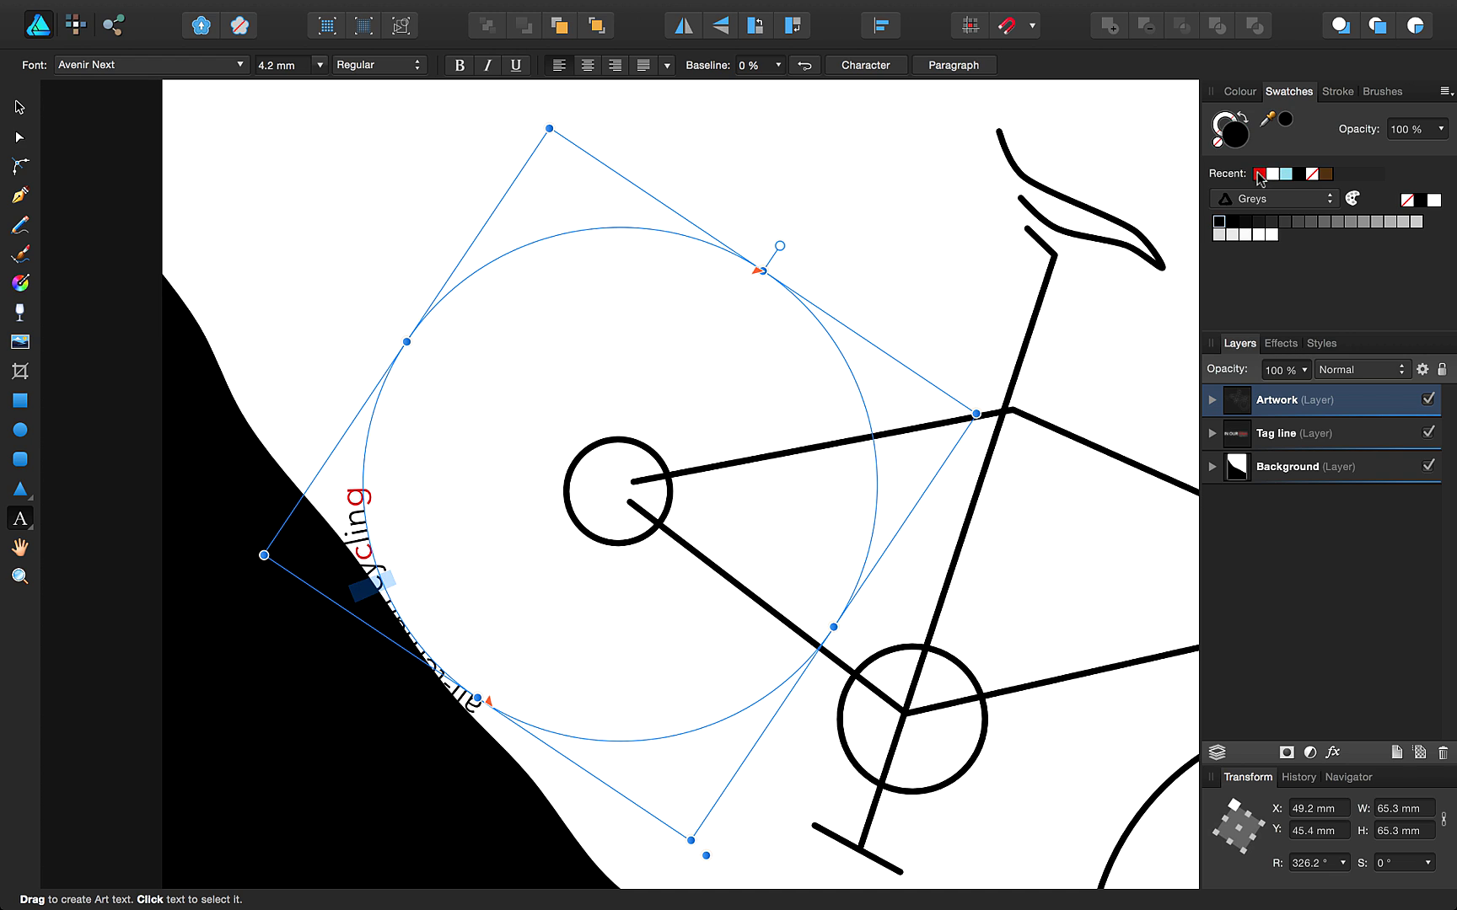
click(1262, 174)
- Colour both letters a and the letter t in "all-terrian" with the recent red swatch
key(Left)
key(Left)
key(shift+Left)
click(1261, 175)
key(Left)
key(Left)
key(Left)
key(Left)
key(shift+Left)
click(1262, 174)
key(Left)
key(Left)
key(shift+Left)
click(1261, 174)
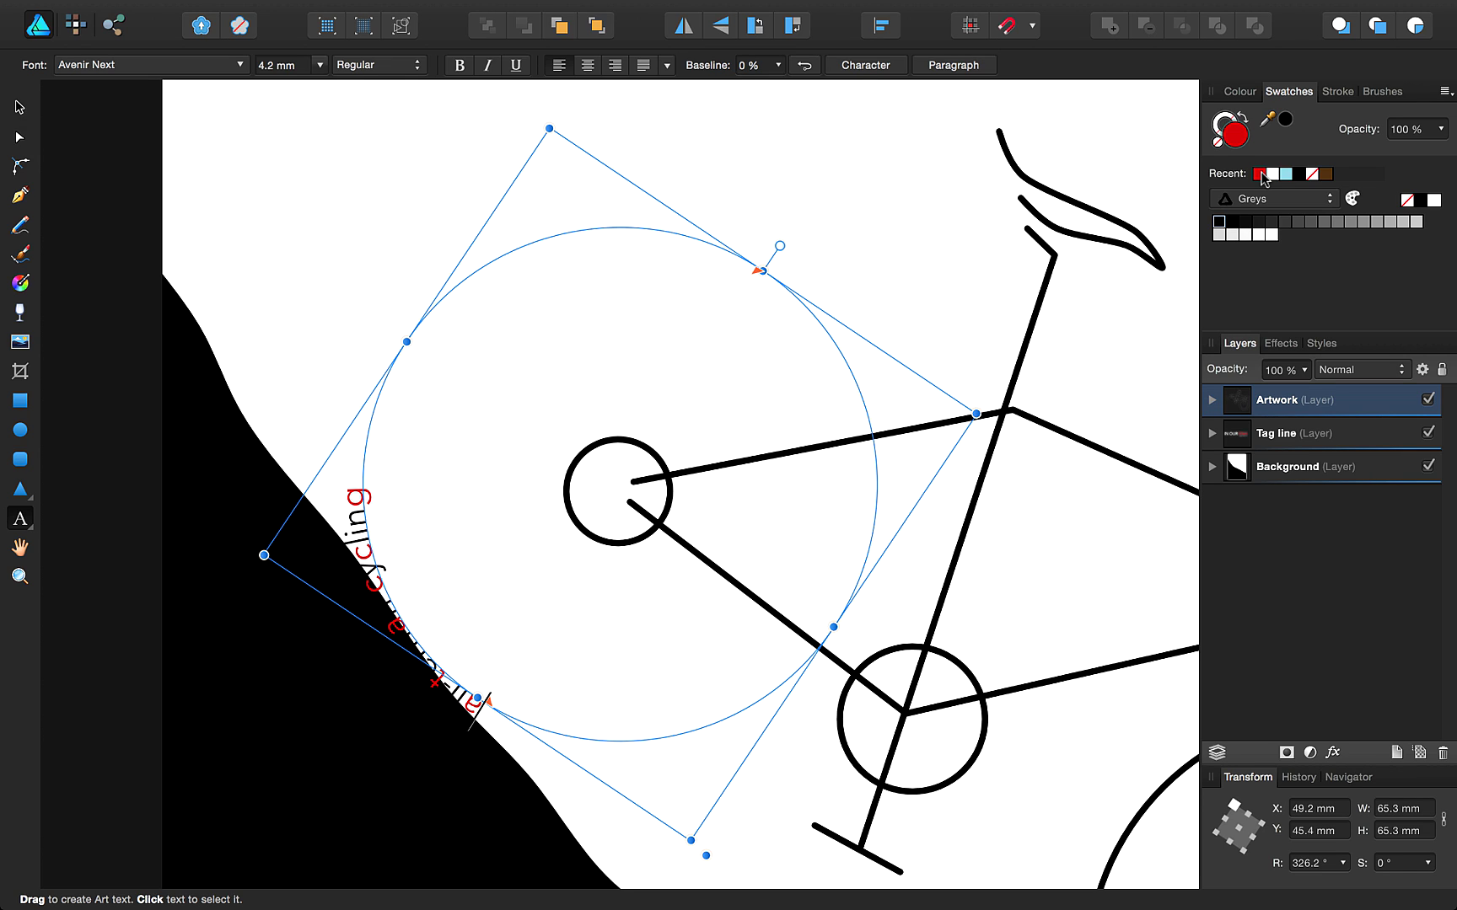
- Copy the whole coloured phrase on the rear wheel's path
key(shift+Left)
key(shift+Left)
key(shift+Left)
key(shift+Left)
key(shift+Left)
key(shift+Left)
key(shift+Left)
key(shift+Left)
key(shift+Left)
key(shift+Left)
key(shift+Left)
key(shift+Left)
key(shift+Left)
key(shift+Left)
key(shift+Left)
key(shift+Left)
key(shift+Left)
key(shift+Left)
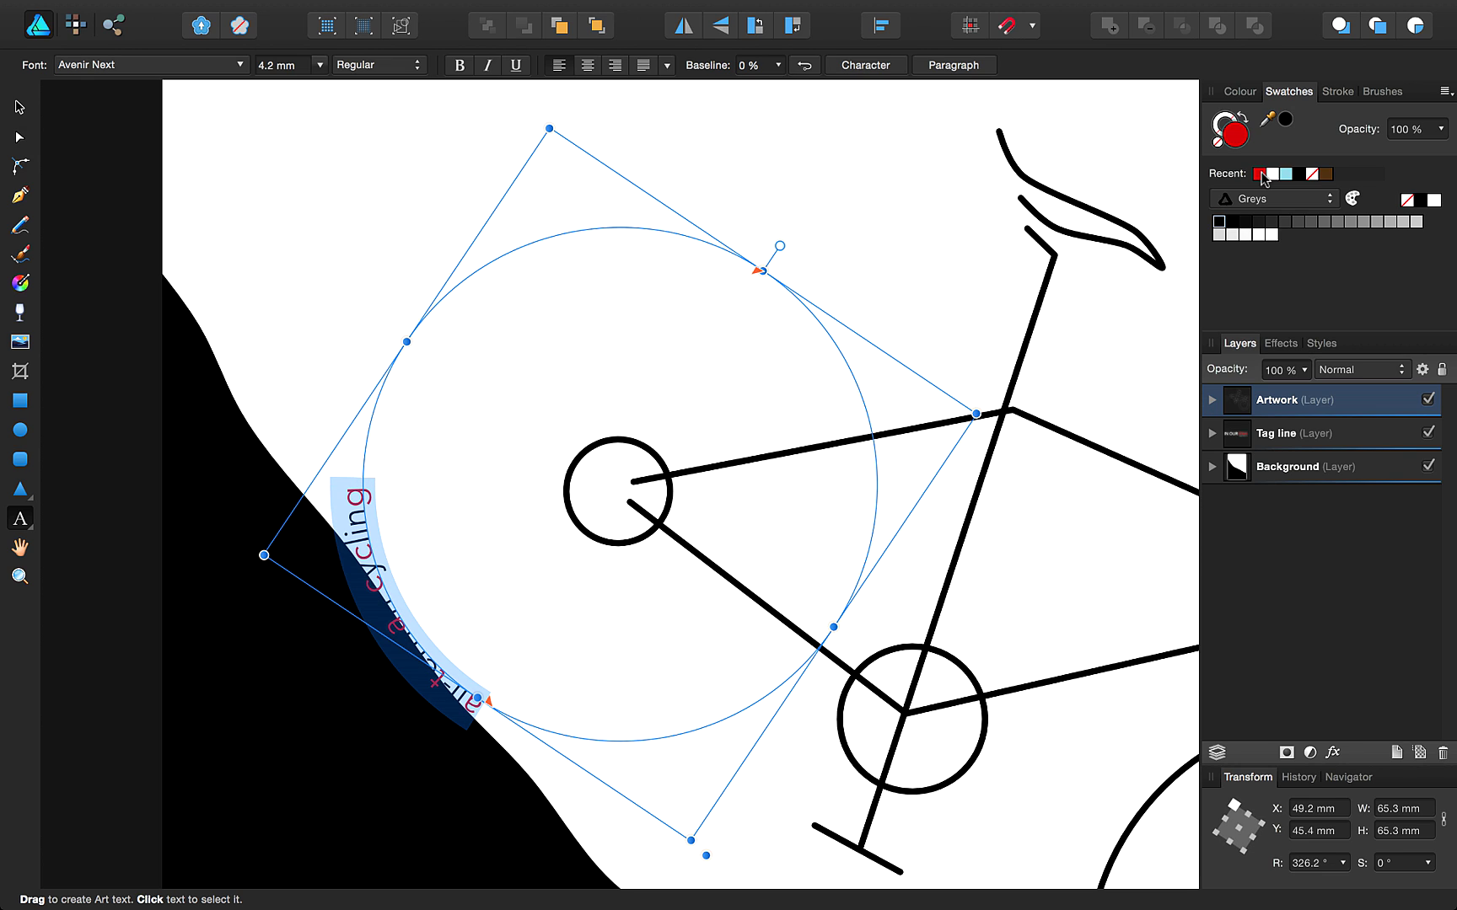
key(super+c)
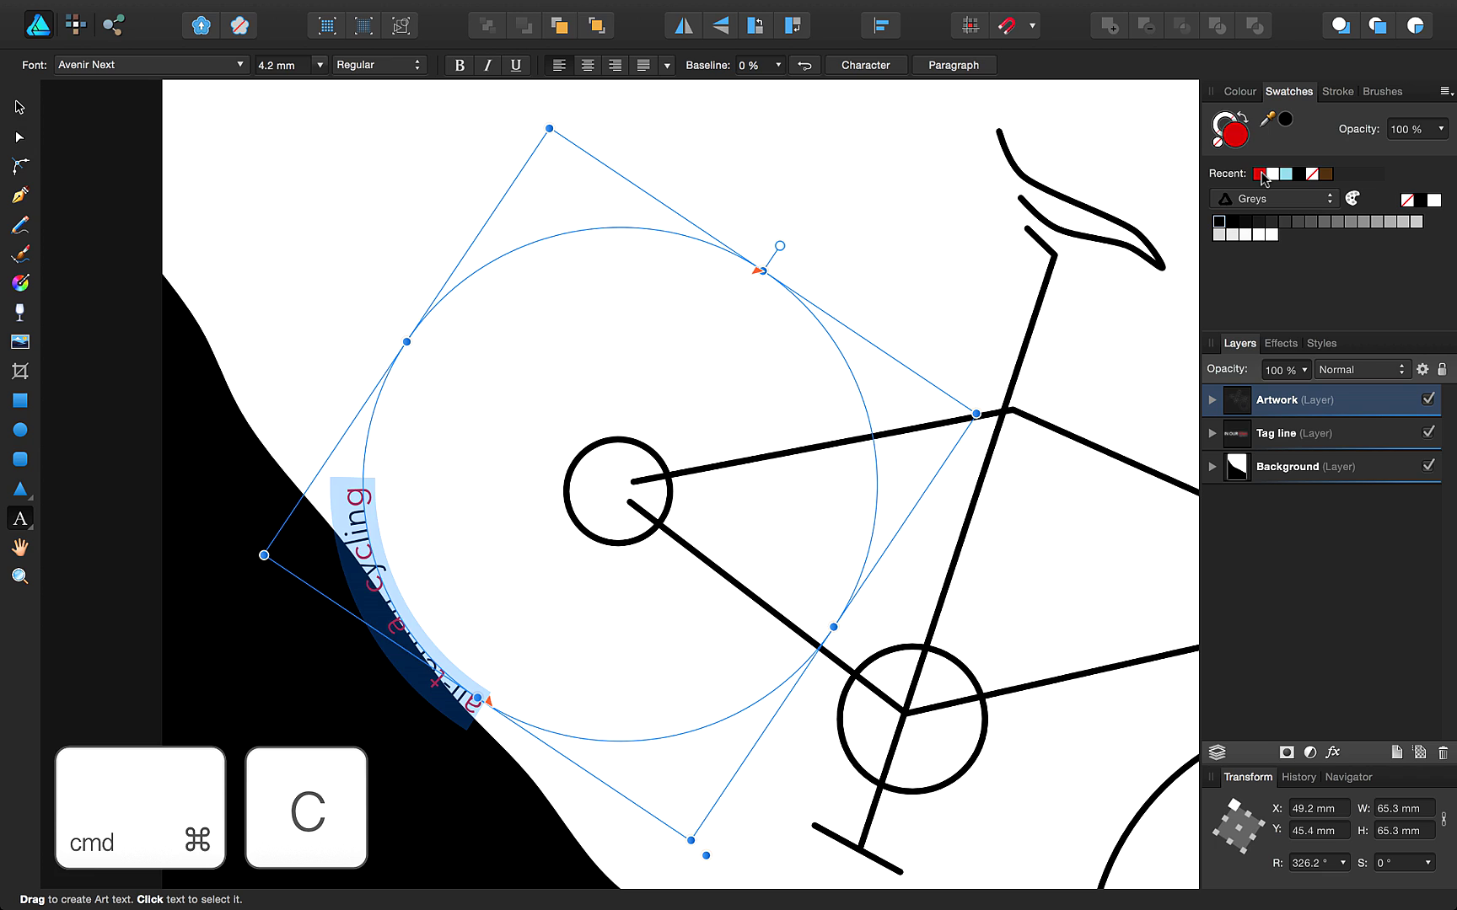
- Paste the copied phrase after the existing text until the rear wheel's path holds five repeats
key(Right)
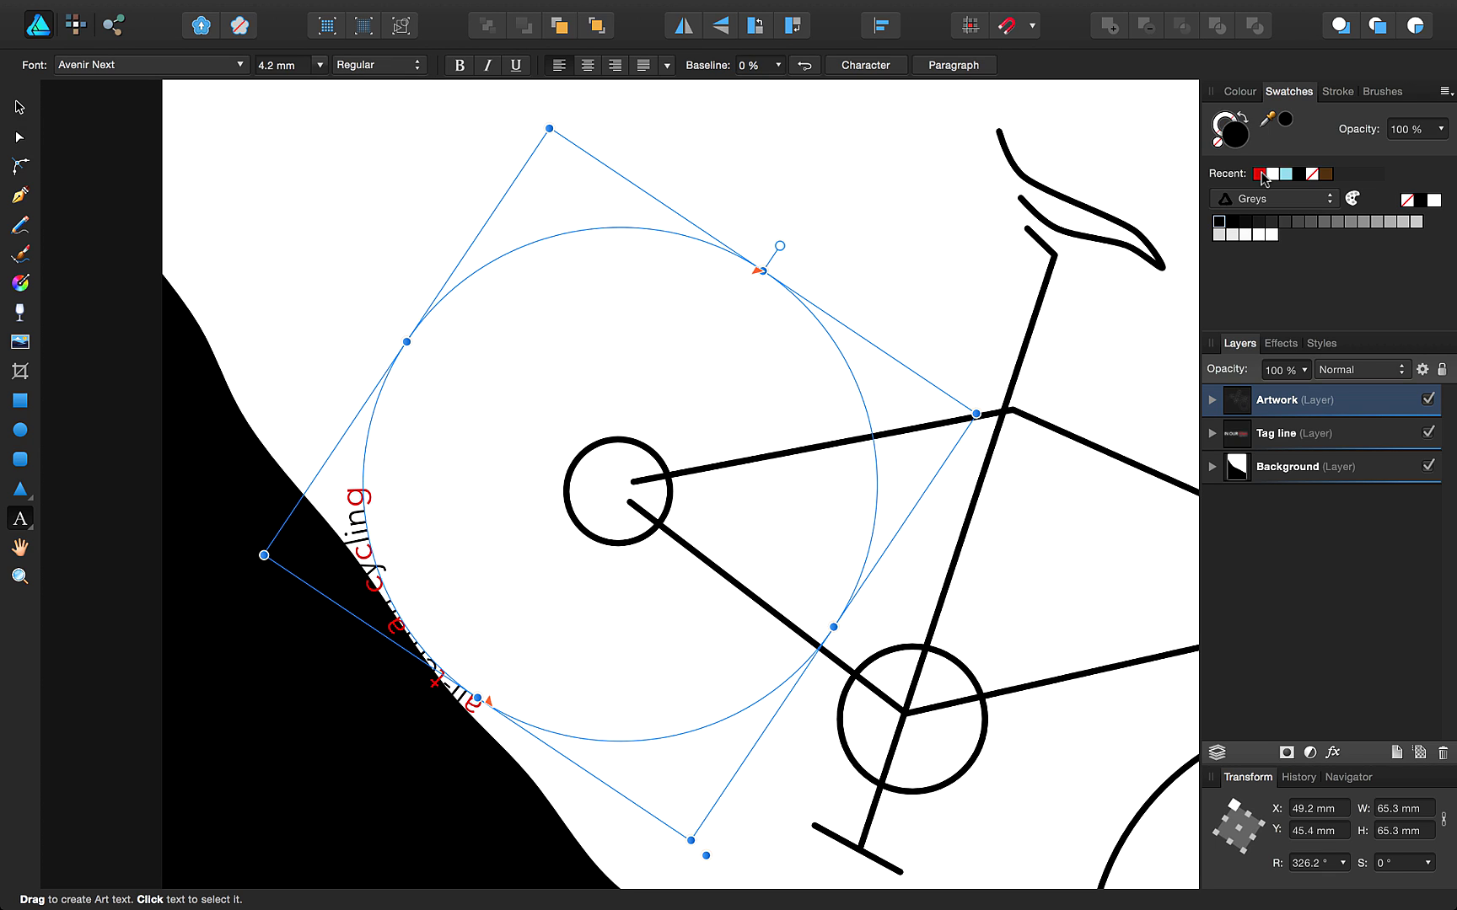
key(super+v)
key(super+v)
key(super+v)
key(super+v)
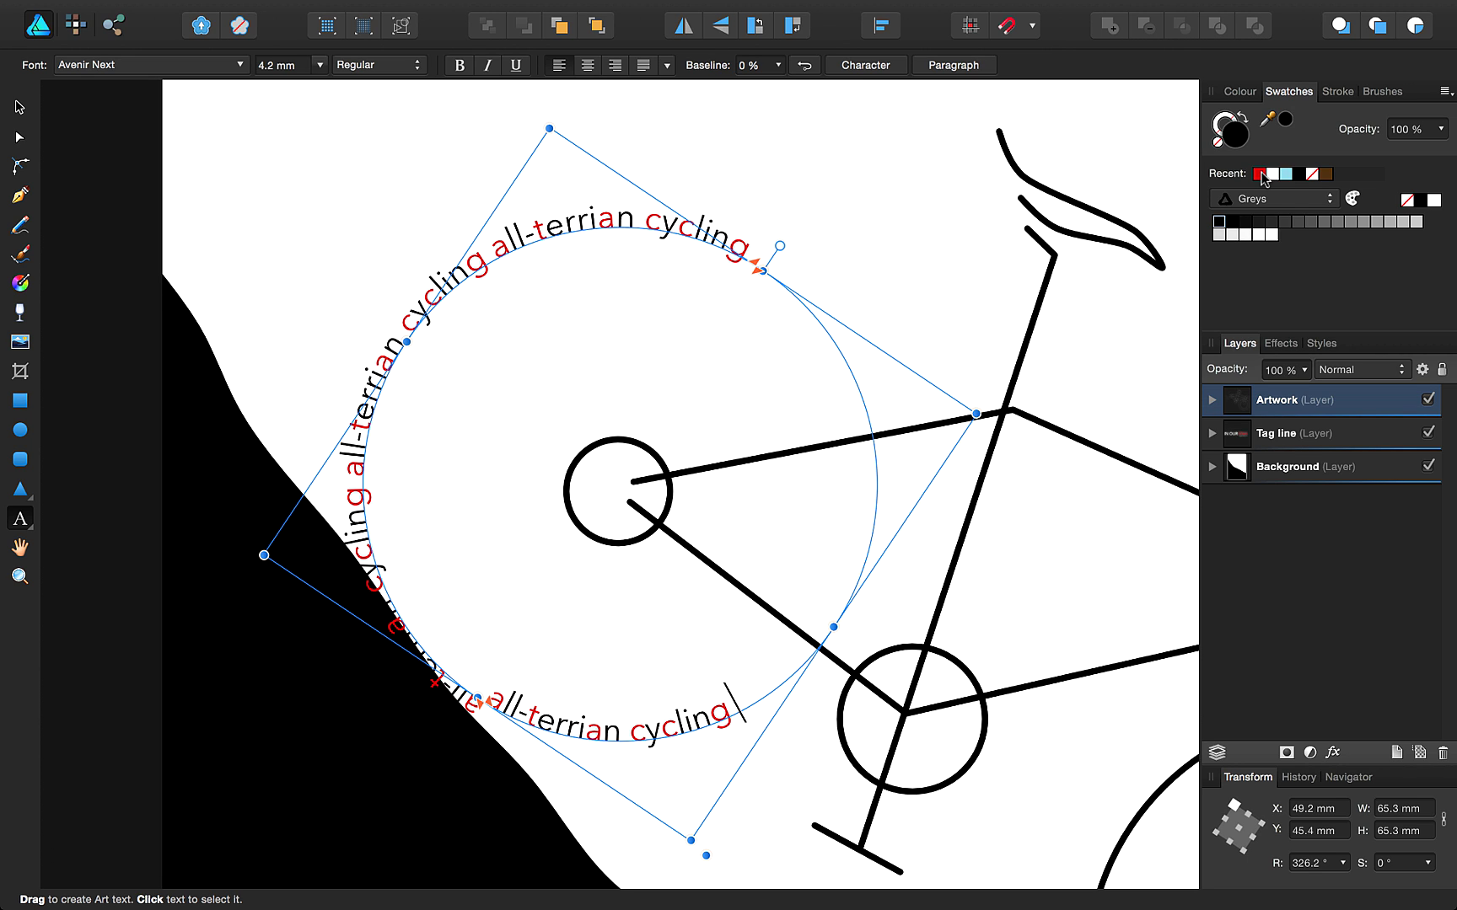
key(super+v)
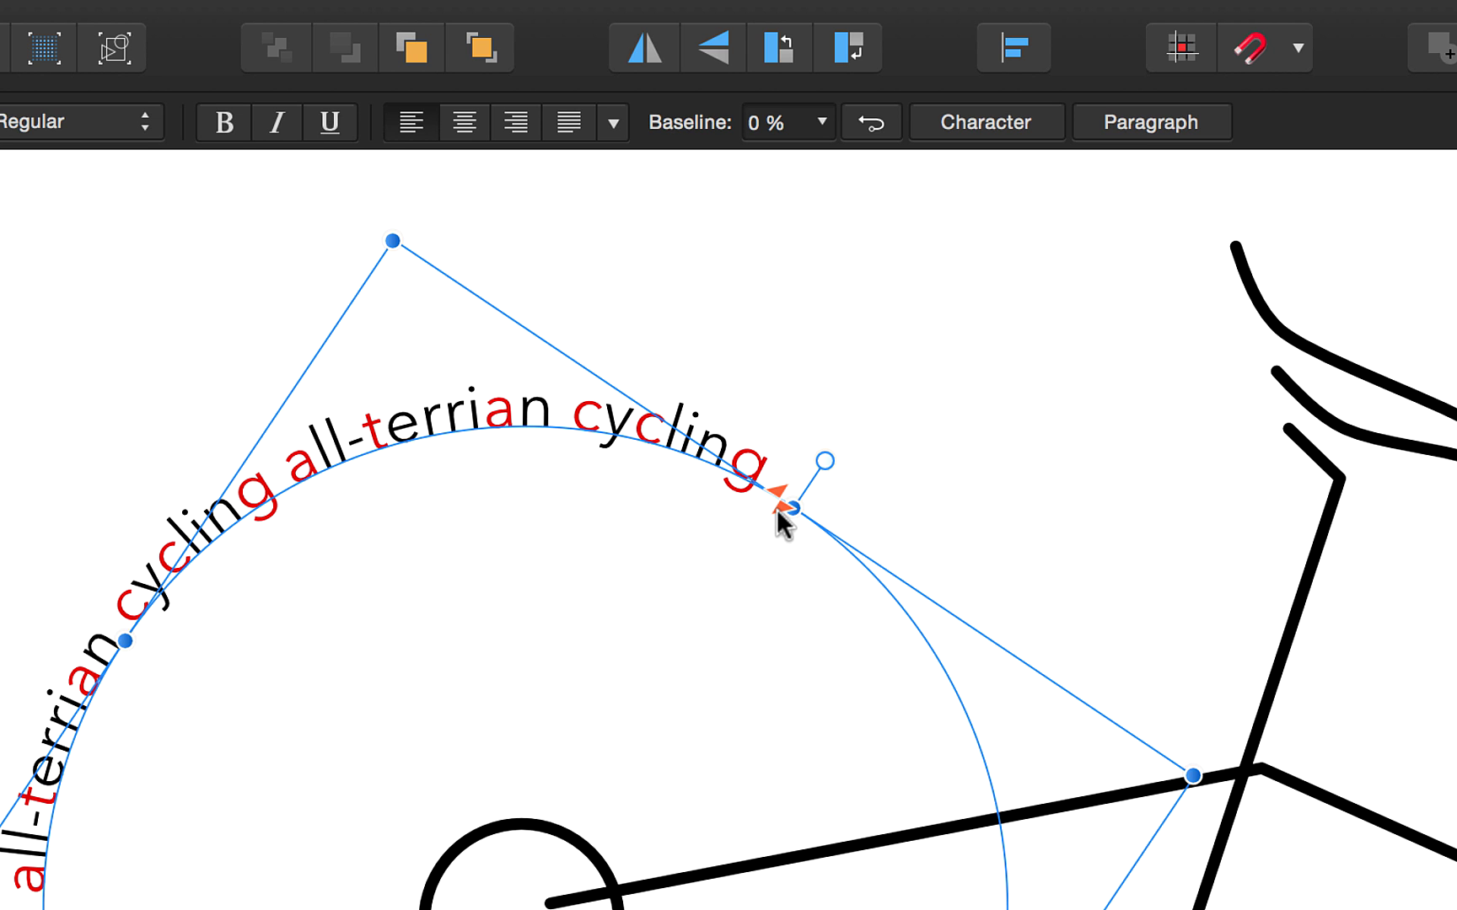
- Reposition the rear wheel text's start and end markers to leave a gap on the frame side, and rotate the path to 327.3°
drag(777, 508, 555, 462)
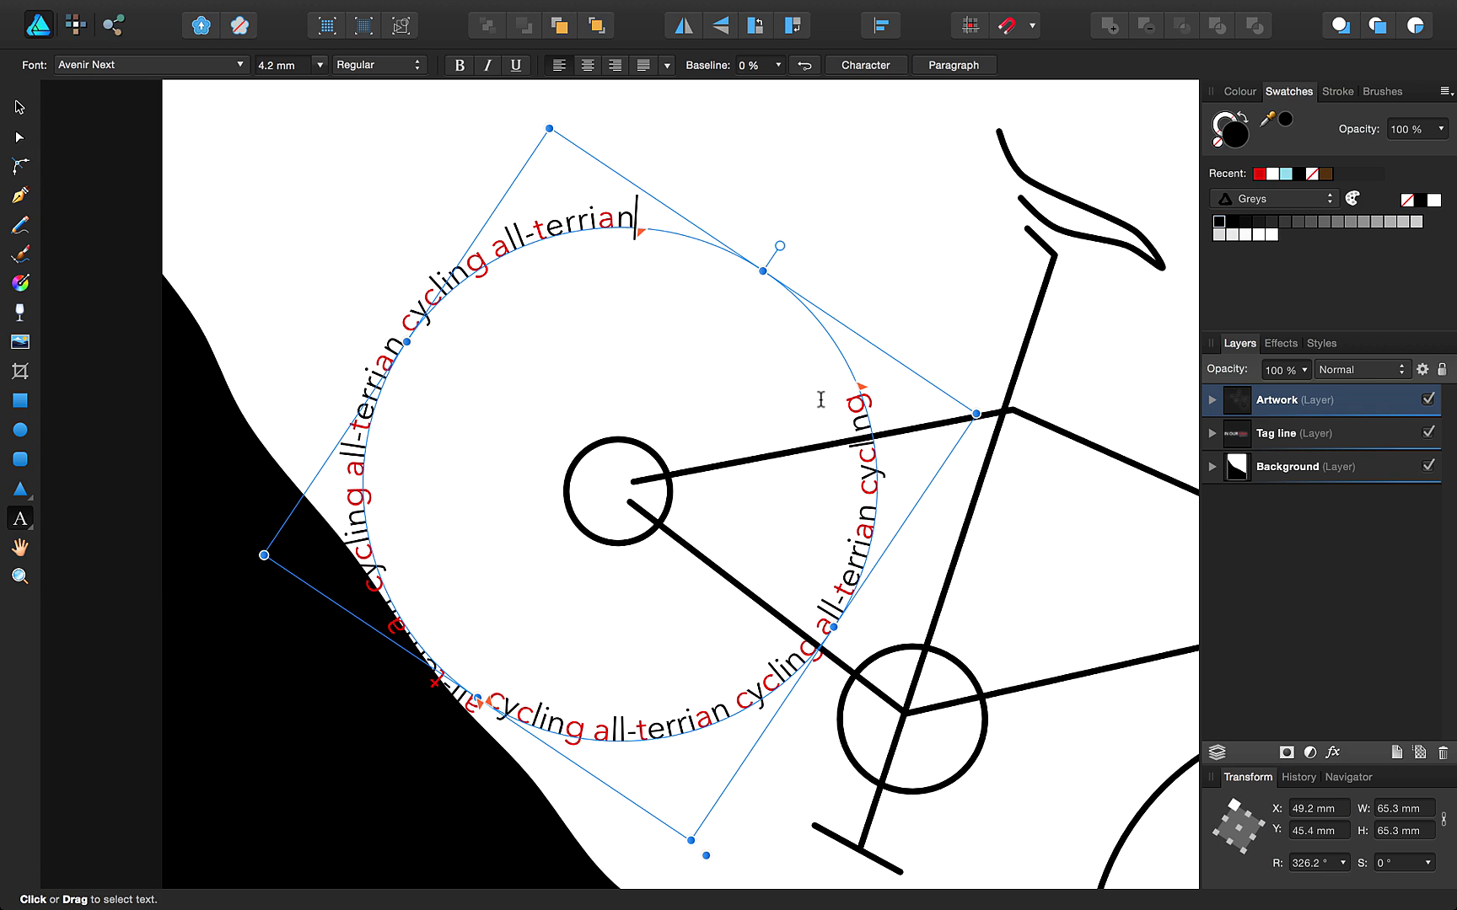
key(shift)
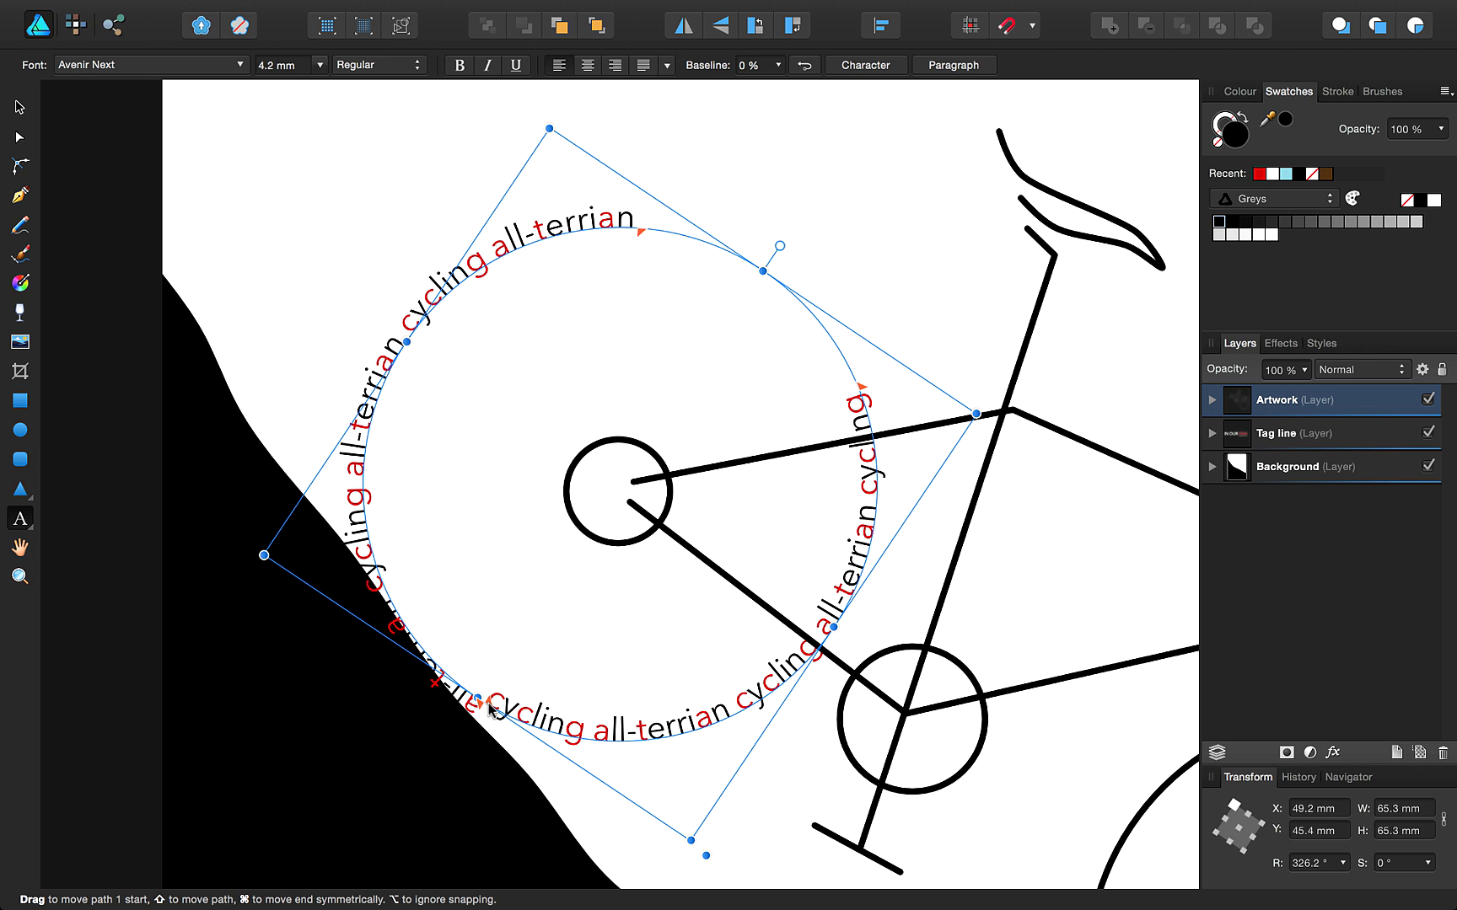
mouse_move(490, 710)
mouse_down()
mouse_move(471, 641)
mouse_move(472, 481)
mouse_up()
mouse_move(819, 404)
mouse_down()
mouse_move(871, 539)
mouse_move(833, 618)
mouse_up()
drag(847, 375, 861, 416)
drag(837, 628, 803, 676)
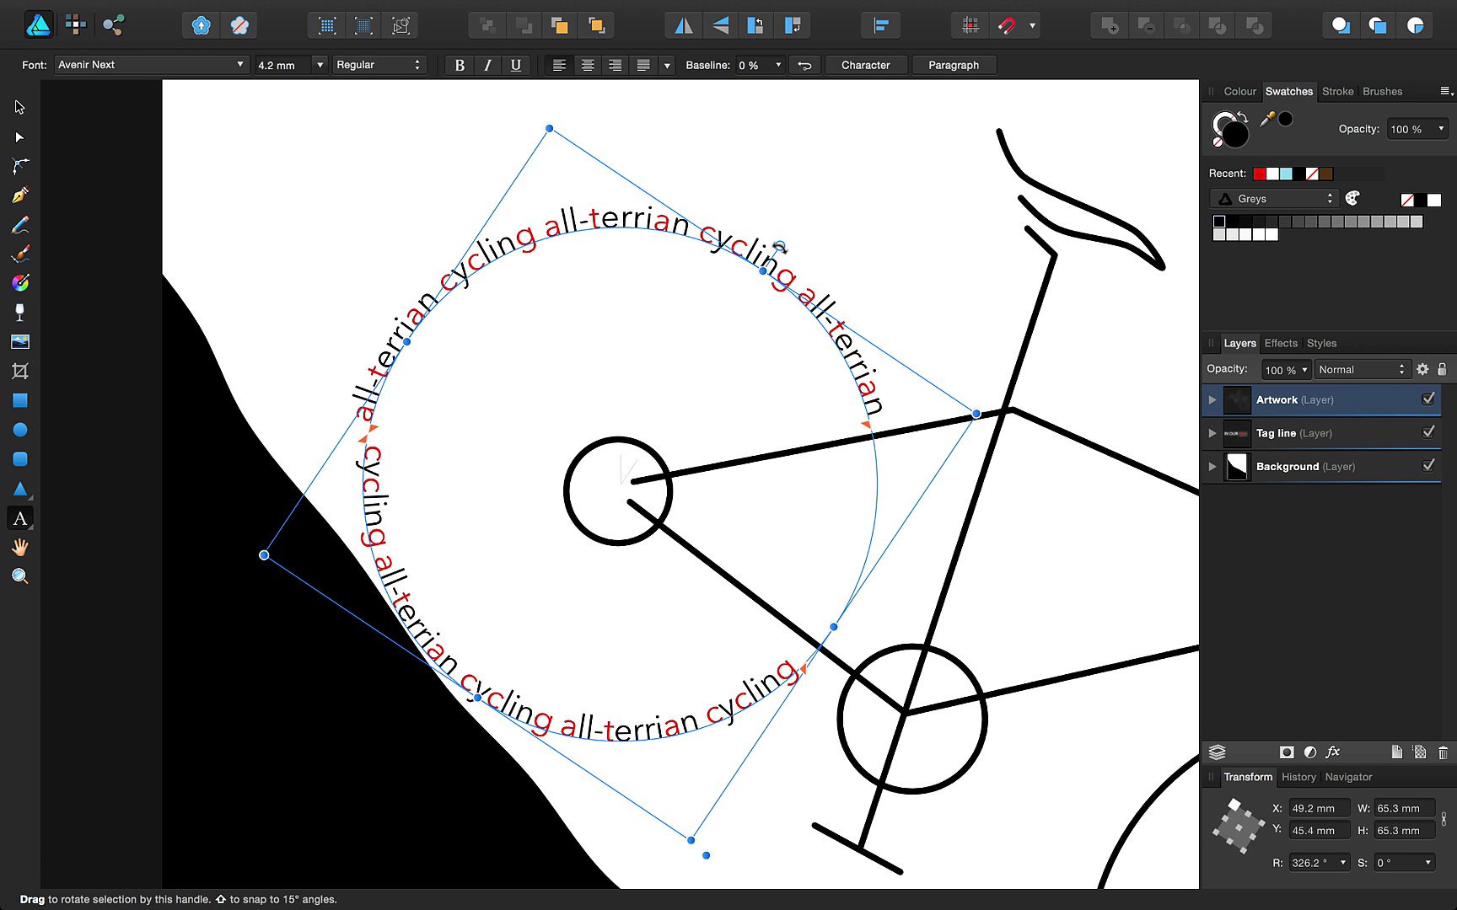
drag(779, 246, 778, 242)
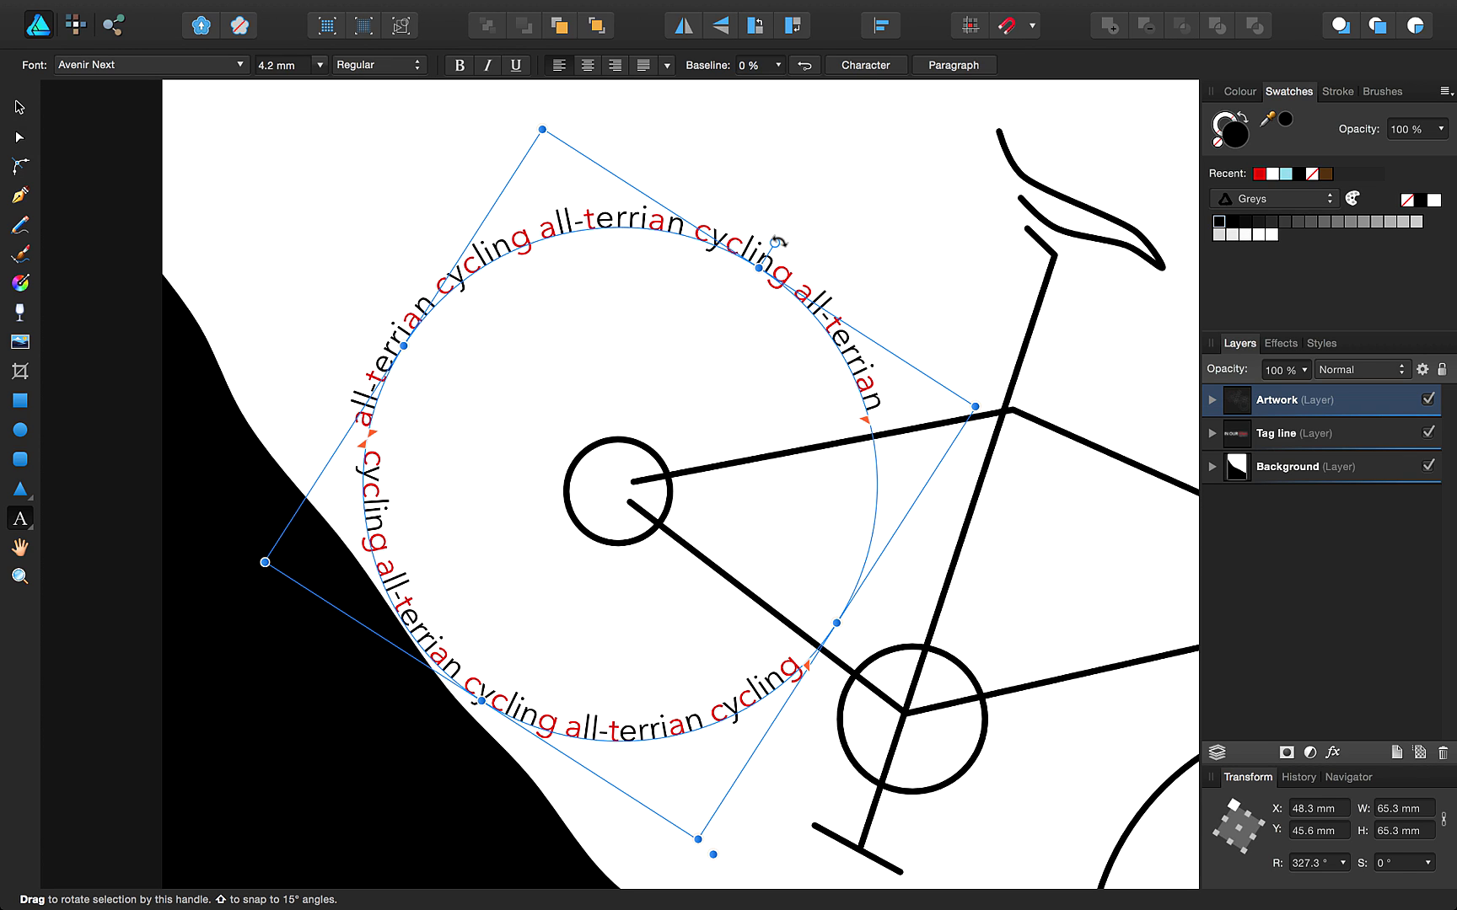
- Set the baseline of the rear wheel's upper text to 47% and deselect the text path
click(659, 227)
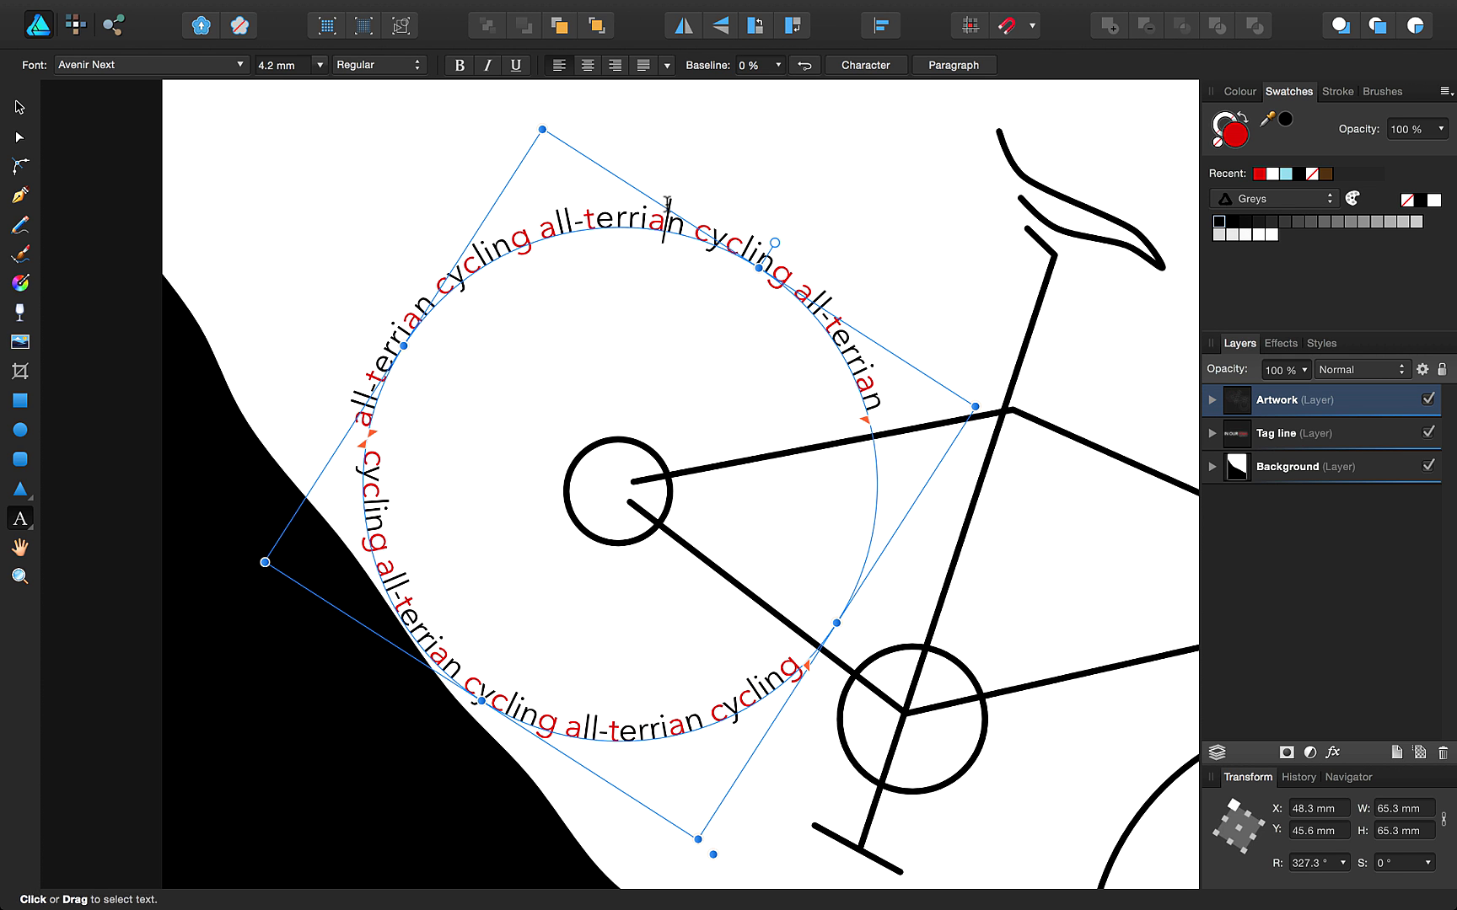
click(778, 65)
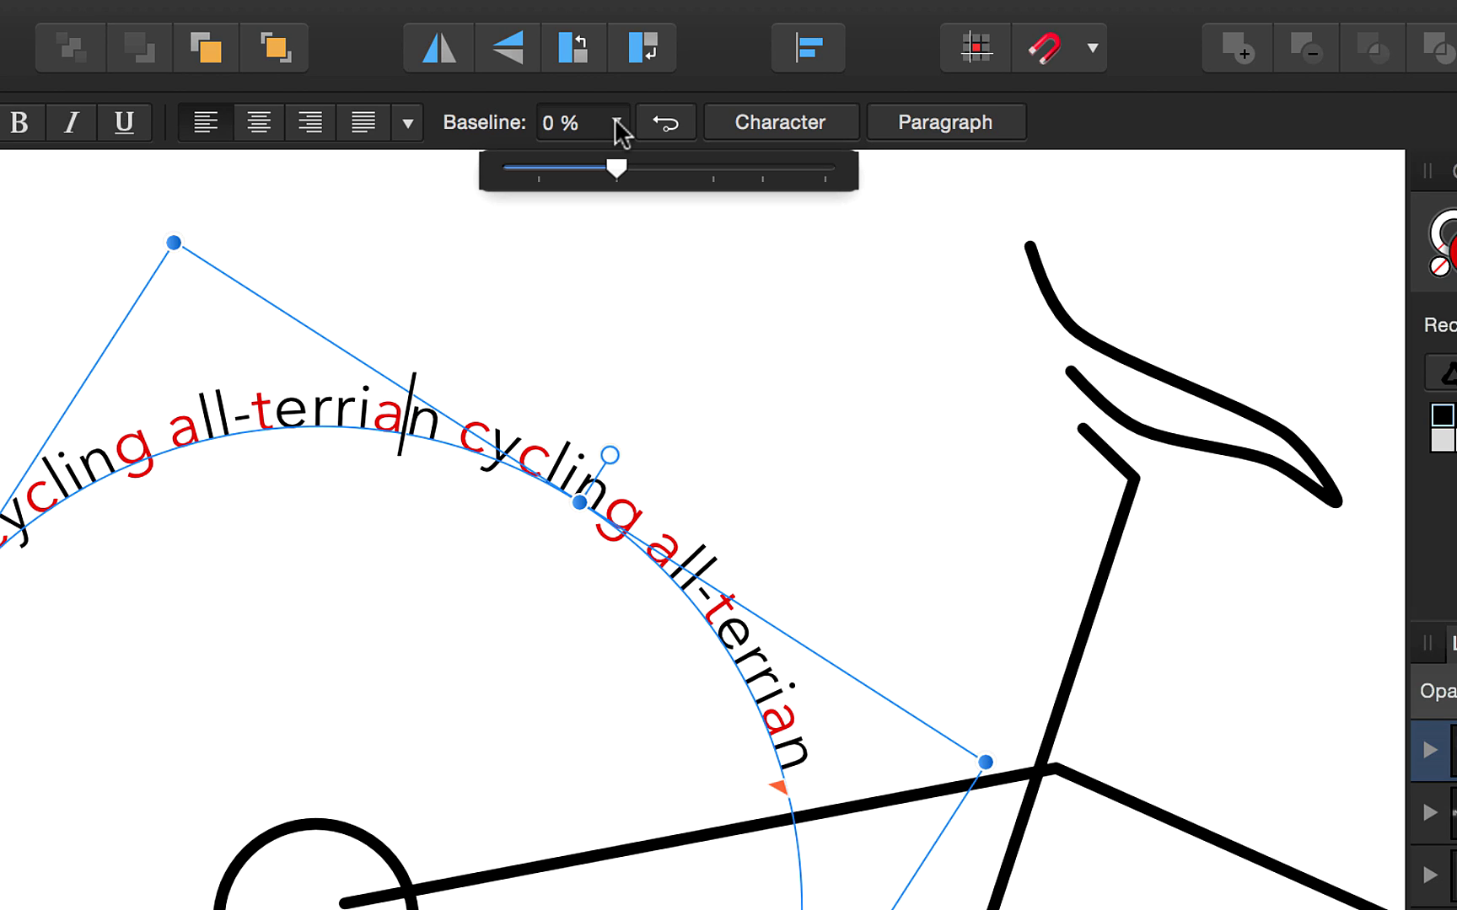
drag(618, 169, 710, 166)
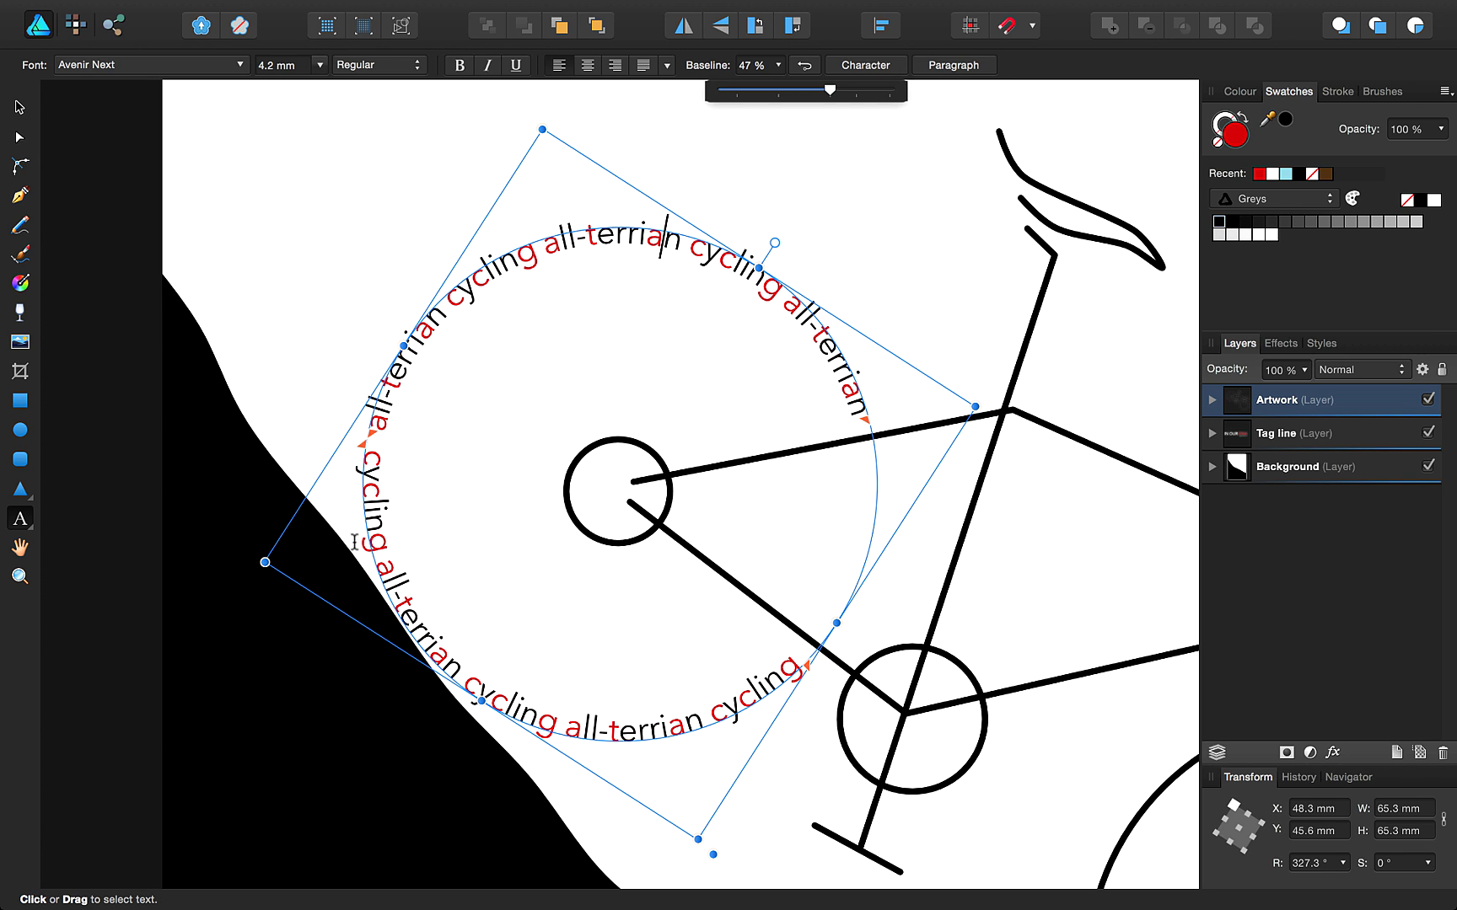
key(super+0)
key(Escape)
key(Escape)
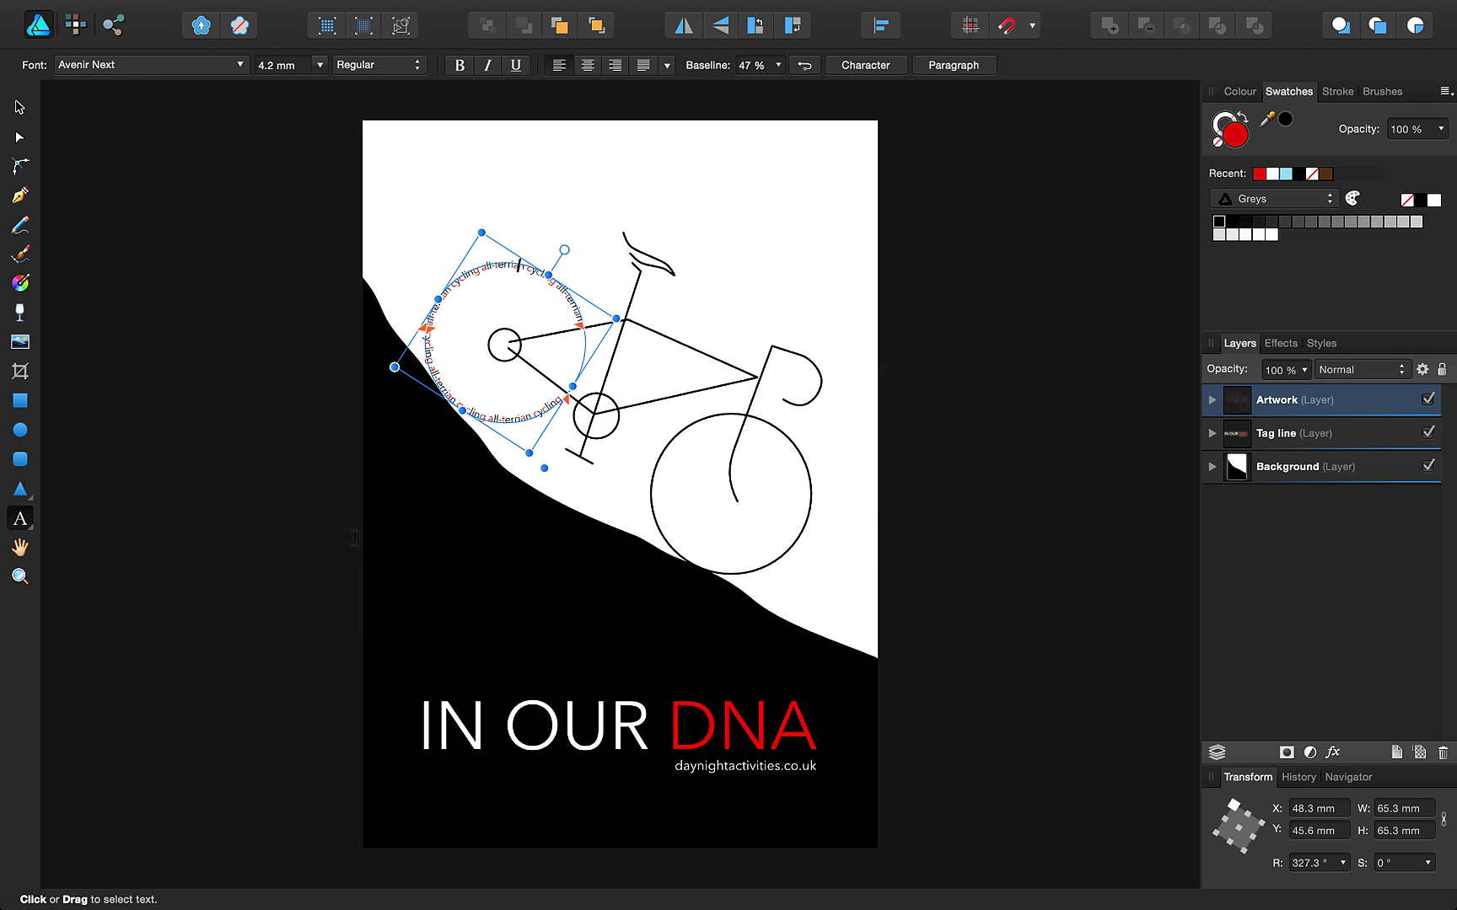
click(353, 537)
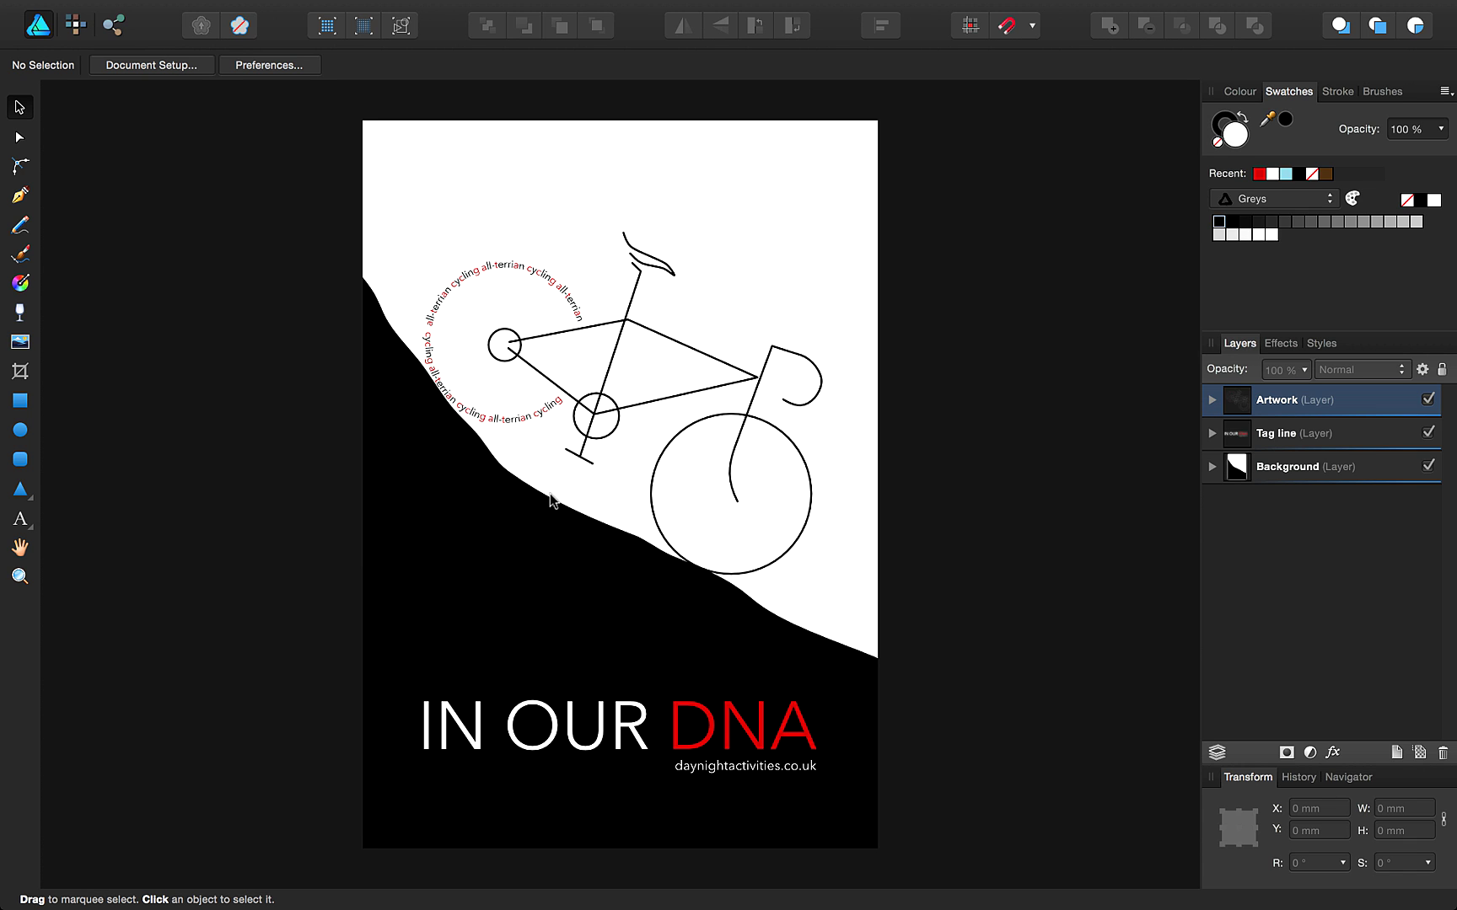
- Convert the front wheel's ellipse into a text path
click(684, 432)
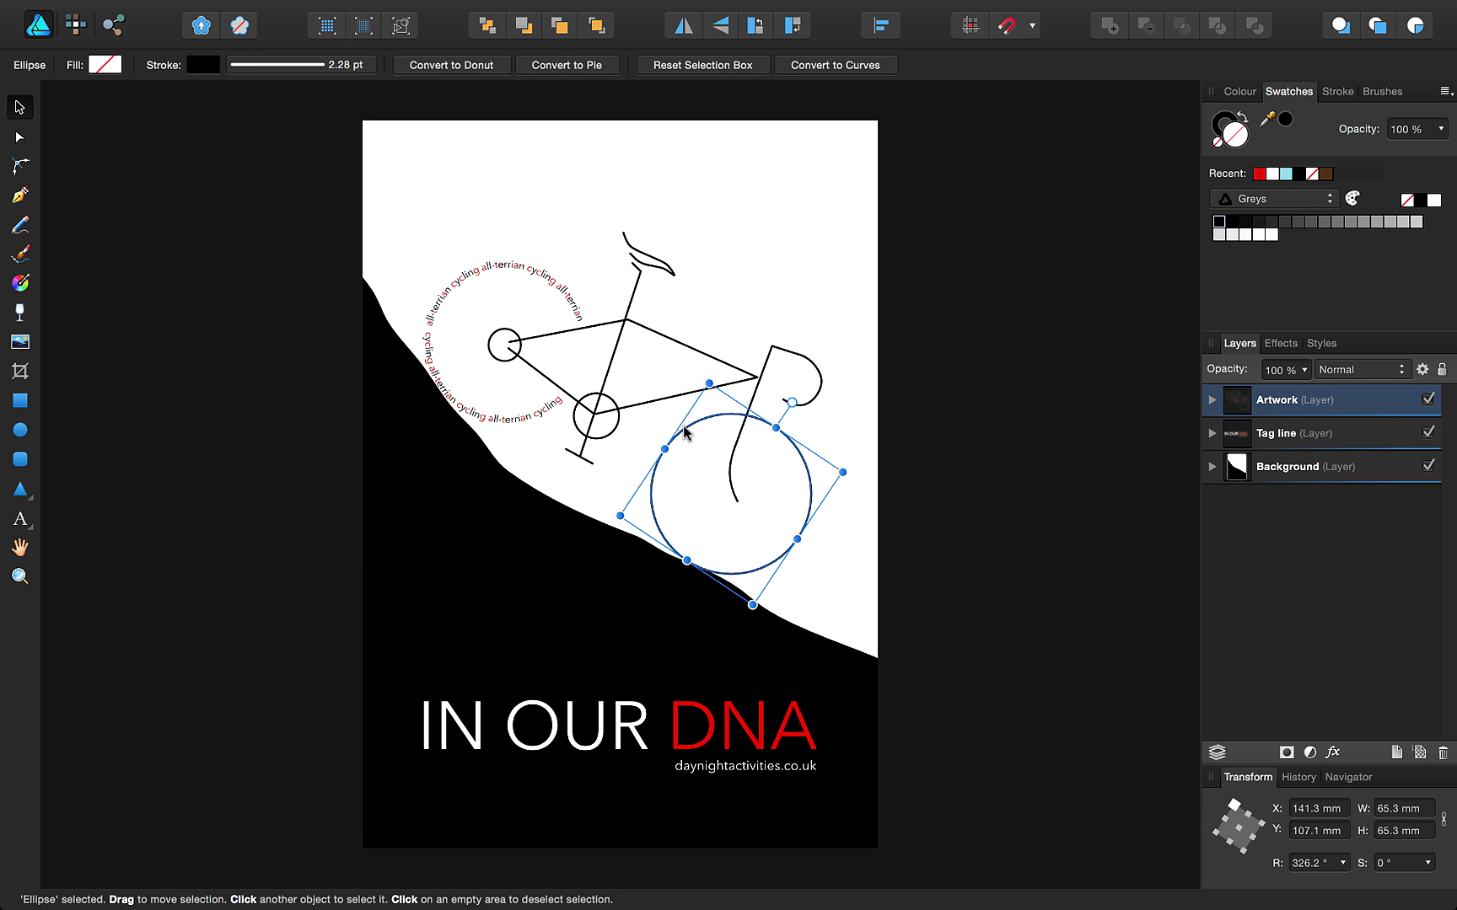
key(super+alt+0)
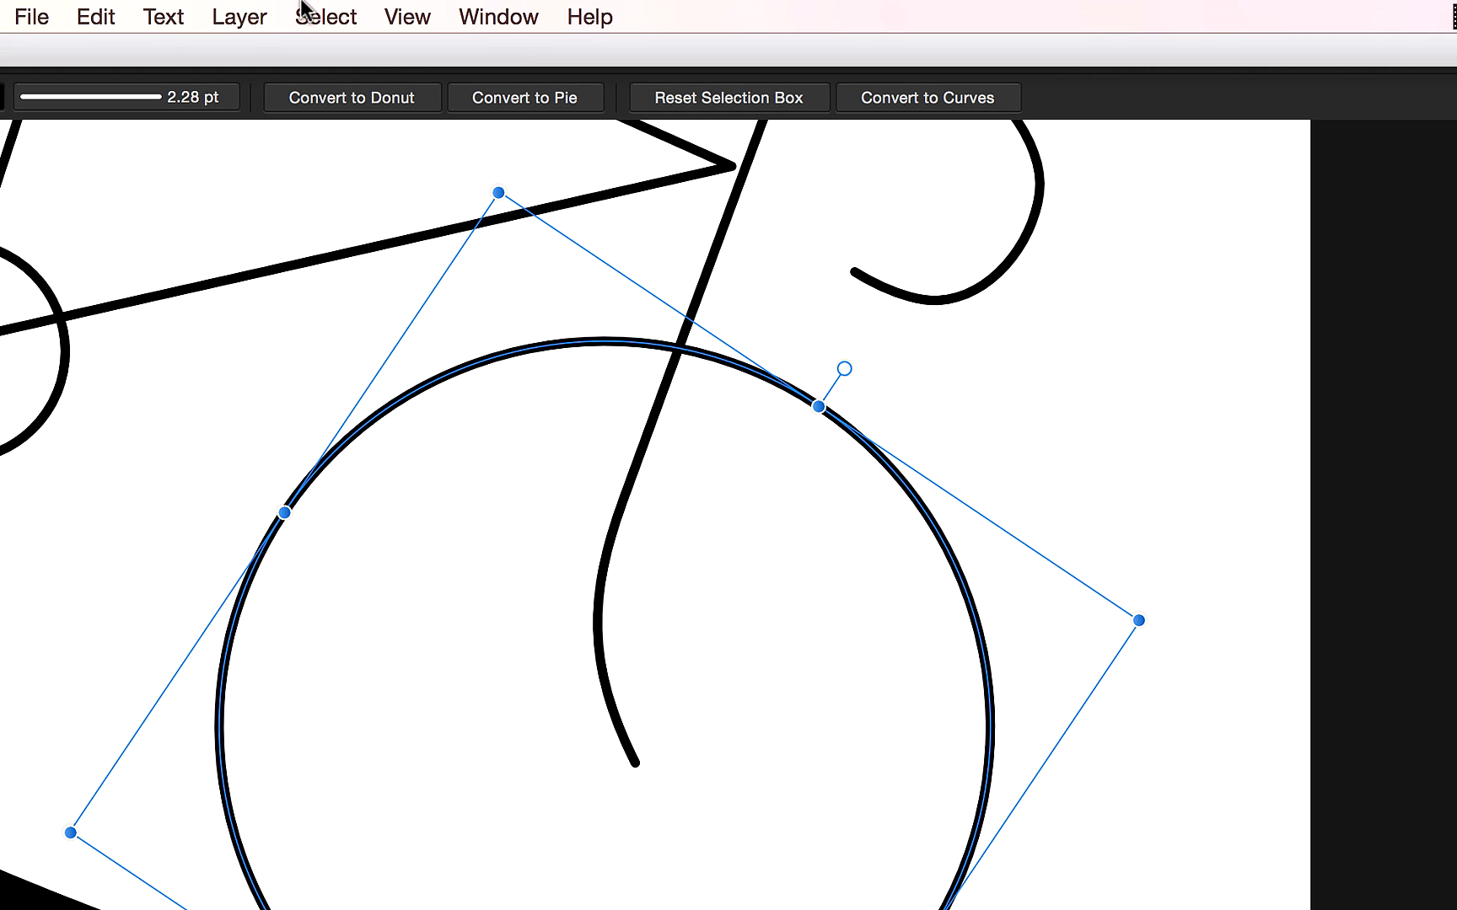
click(388, 9)
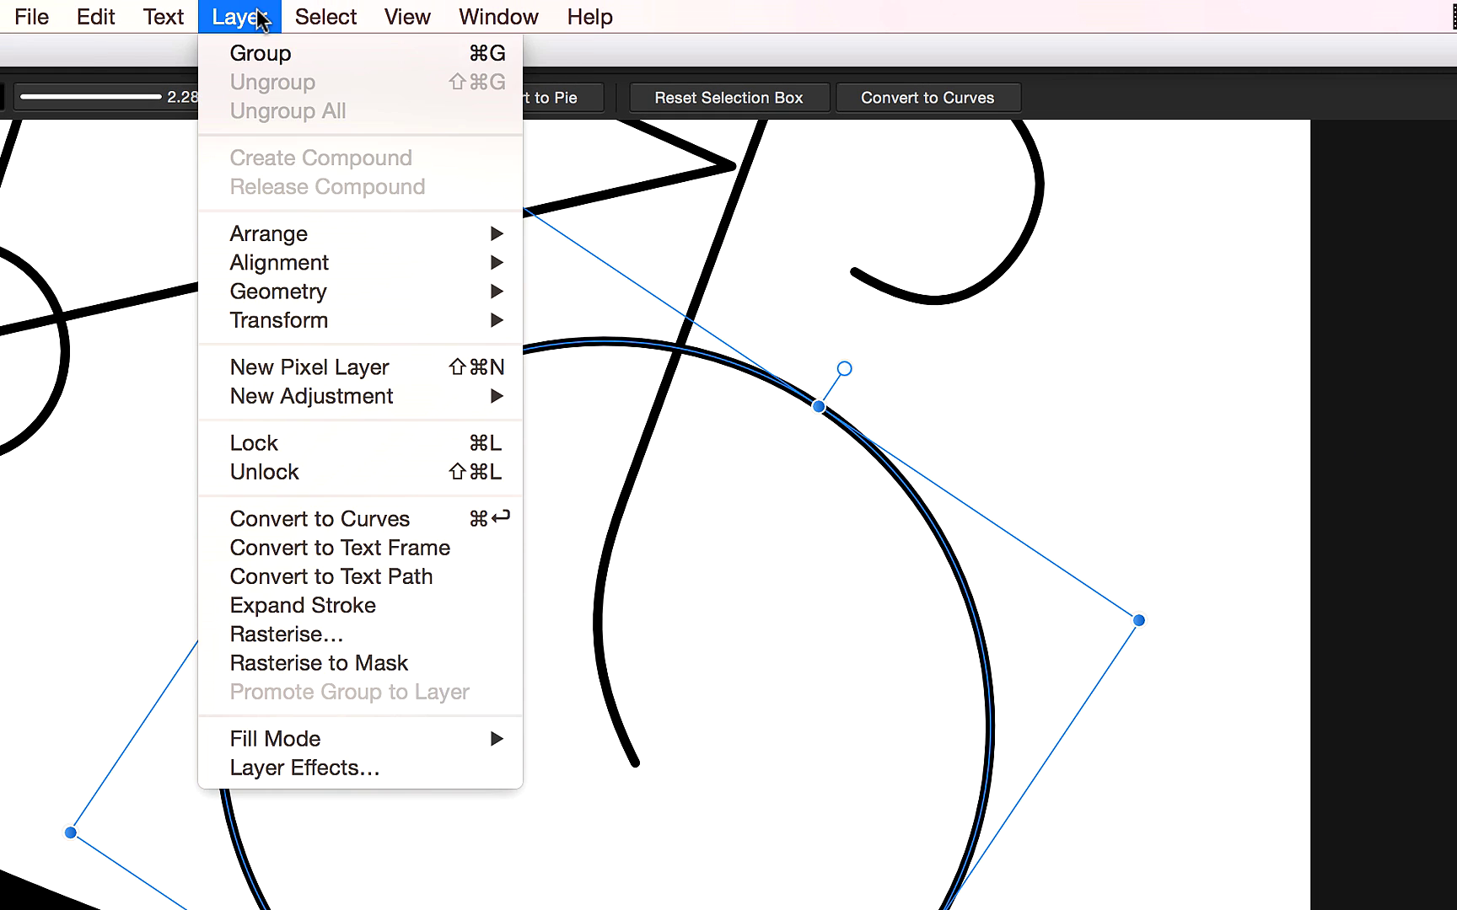
click(351, 577)
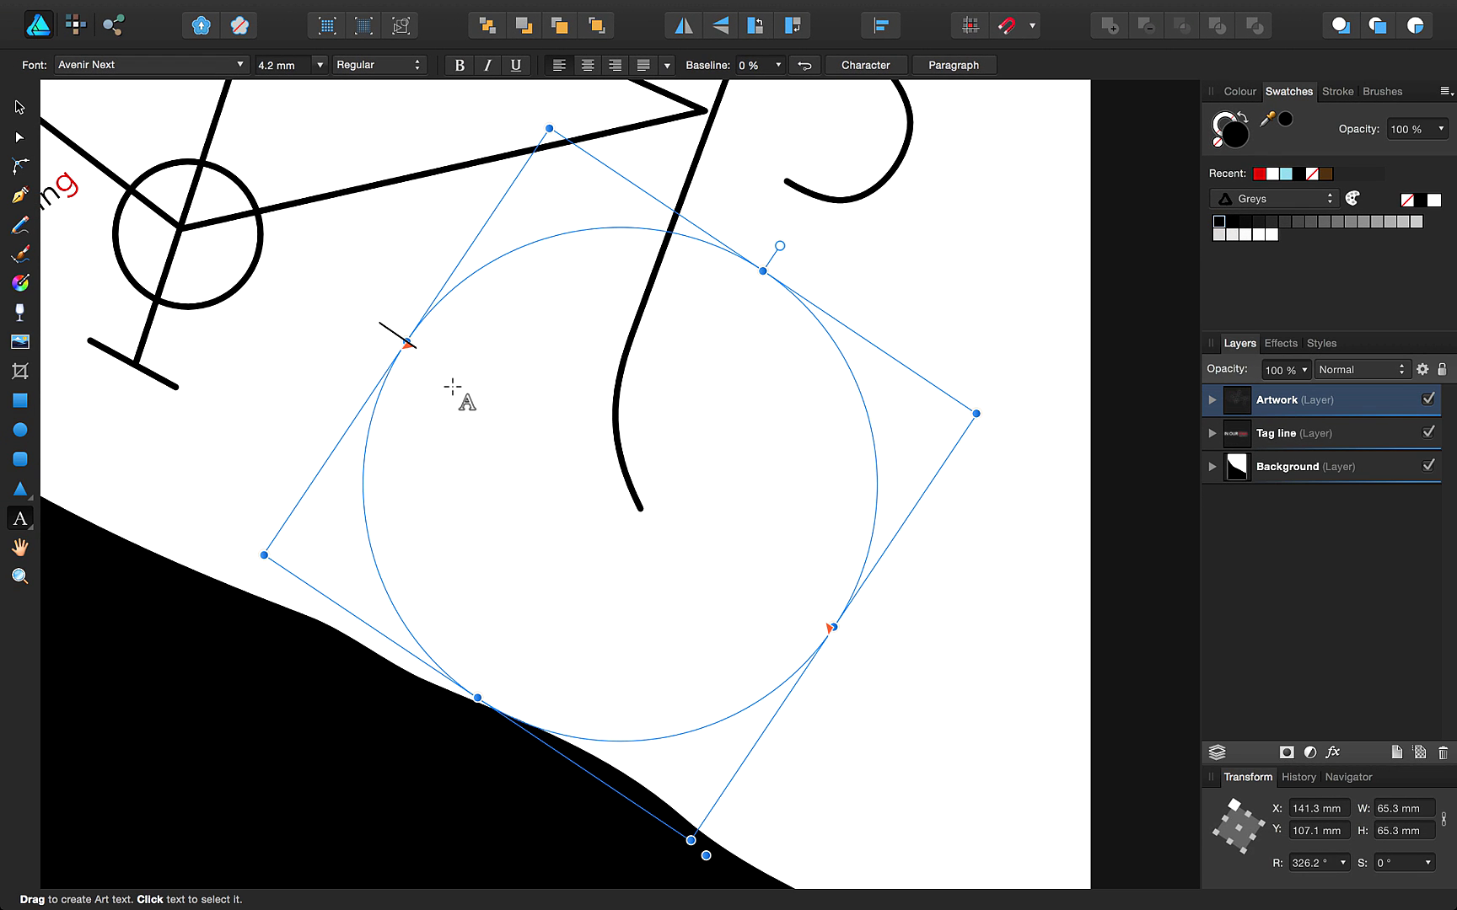
- Paste the copied phrase four times onto the front wheel's text path
key(super+v)
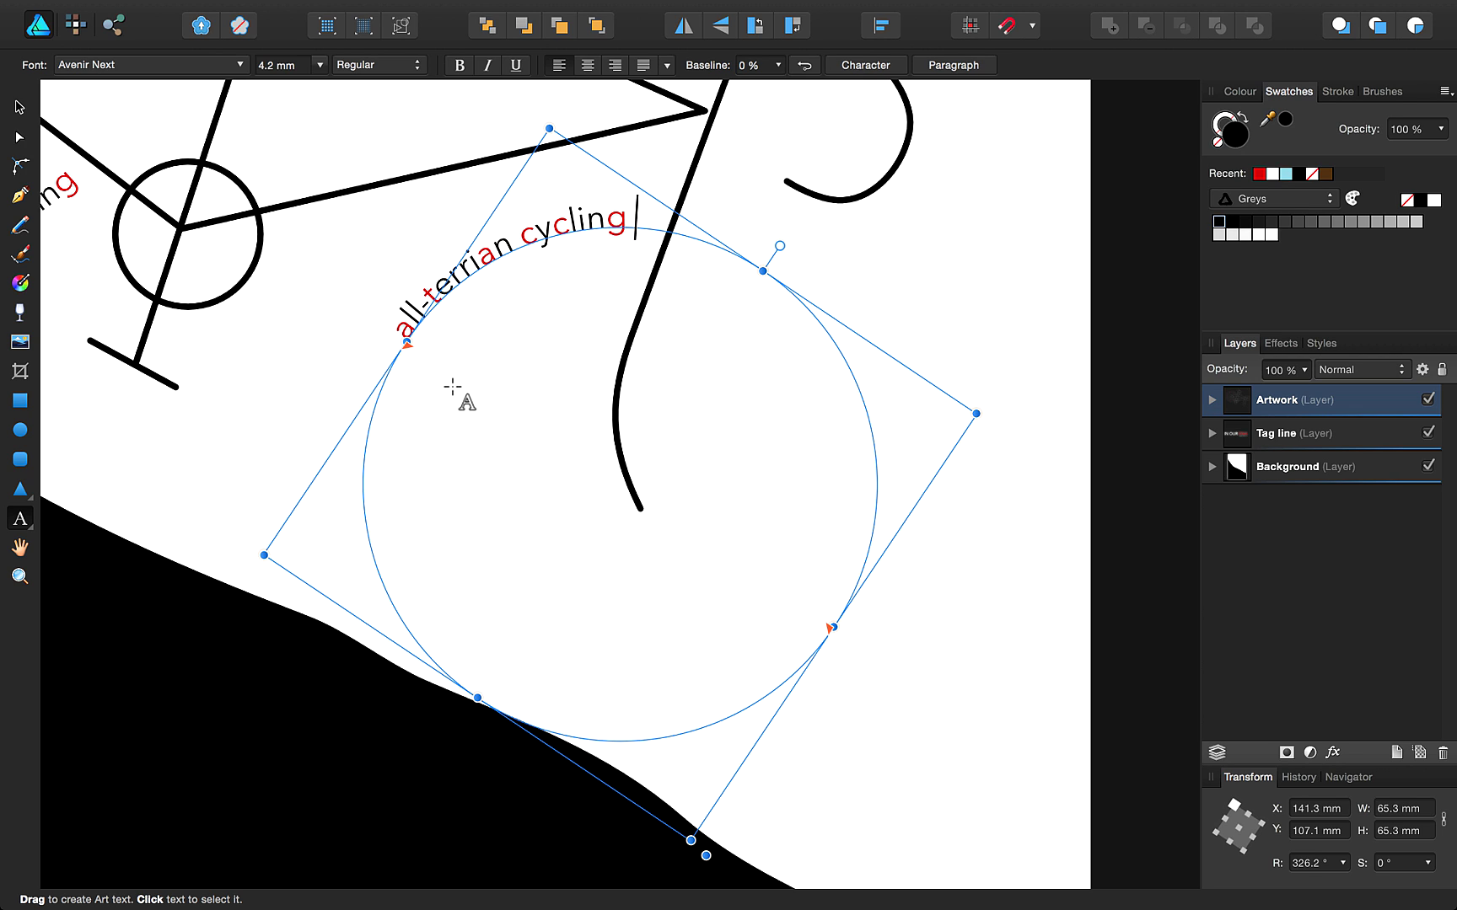
key(super+v)
key(super+v)
key(super+v)
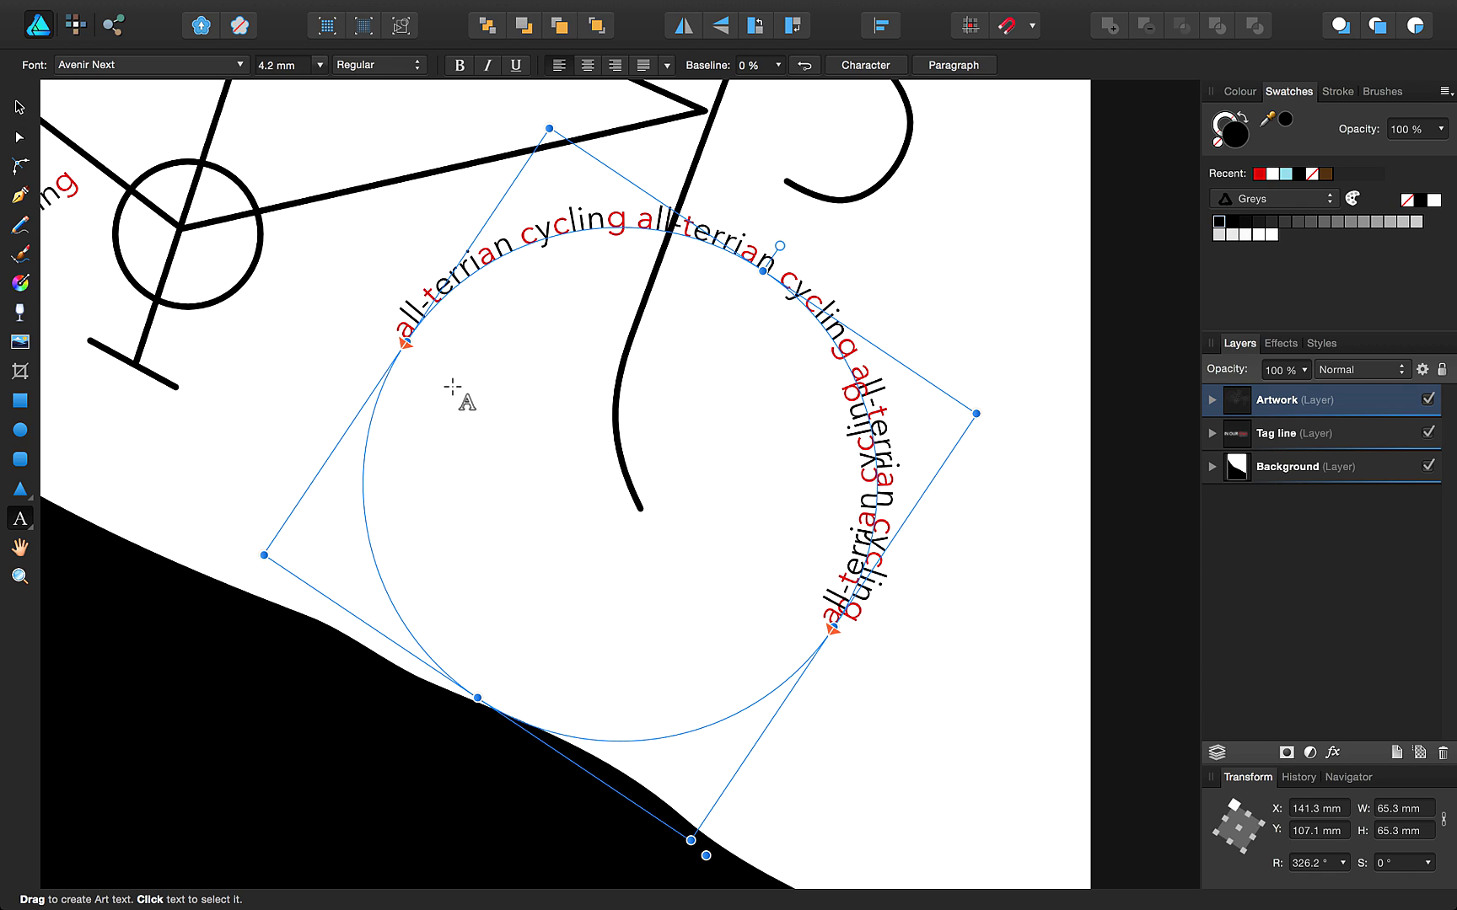
- Move the front wheel text's first start marker to the wheel's lower left and paste more repeats of the phrase around both sides of the path
key(super)
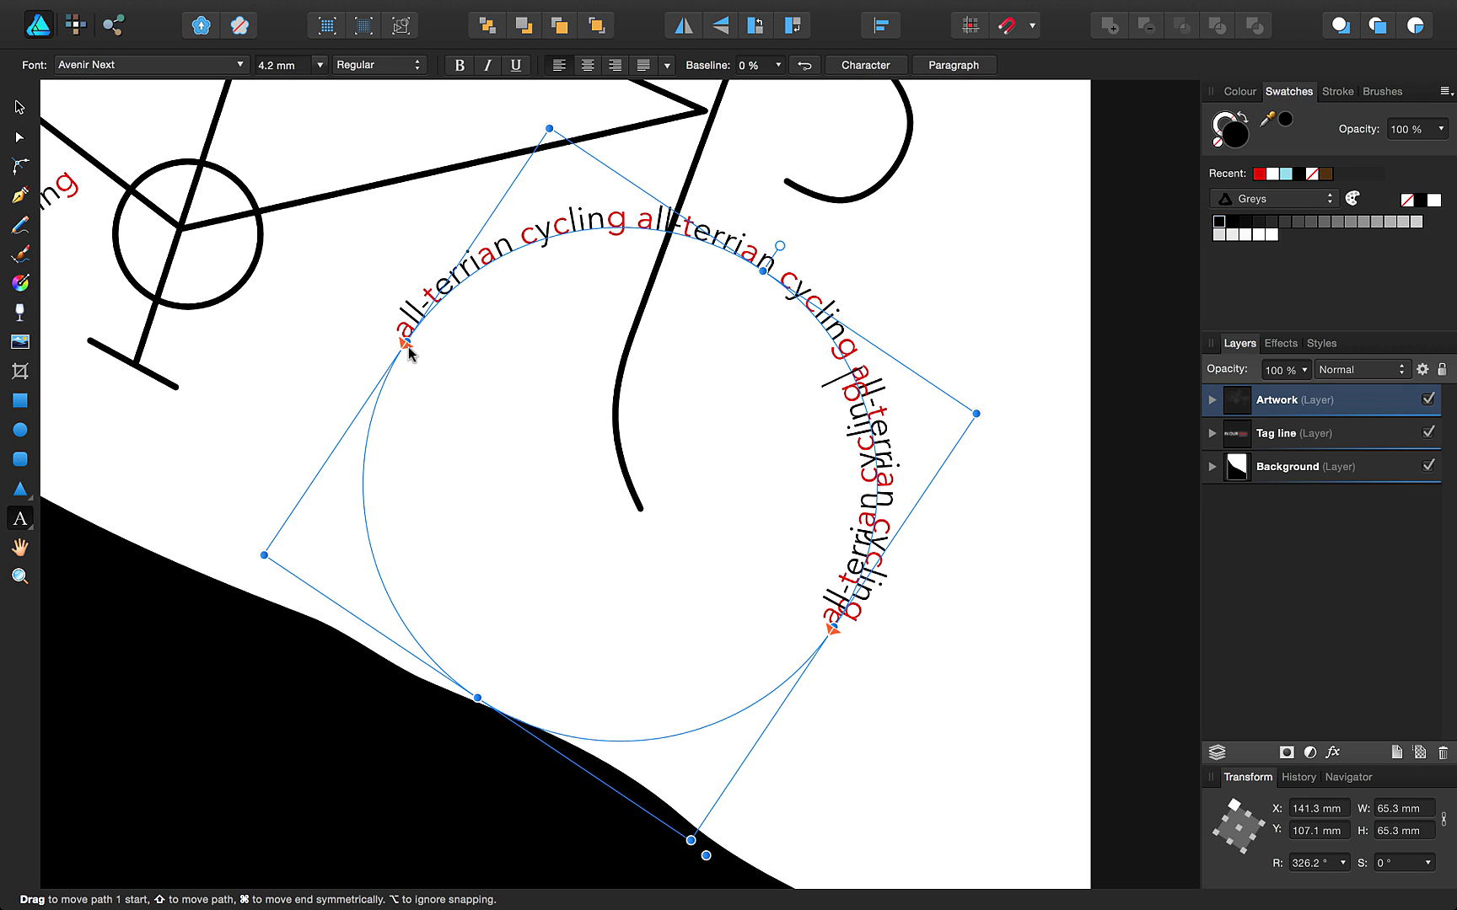
drag(408, 349, 438, 714)
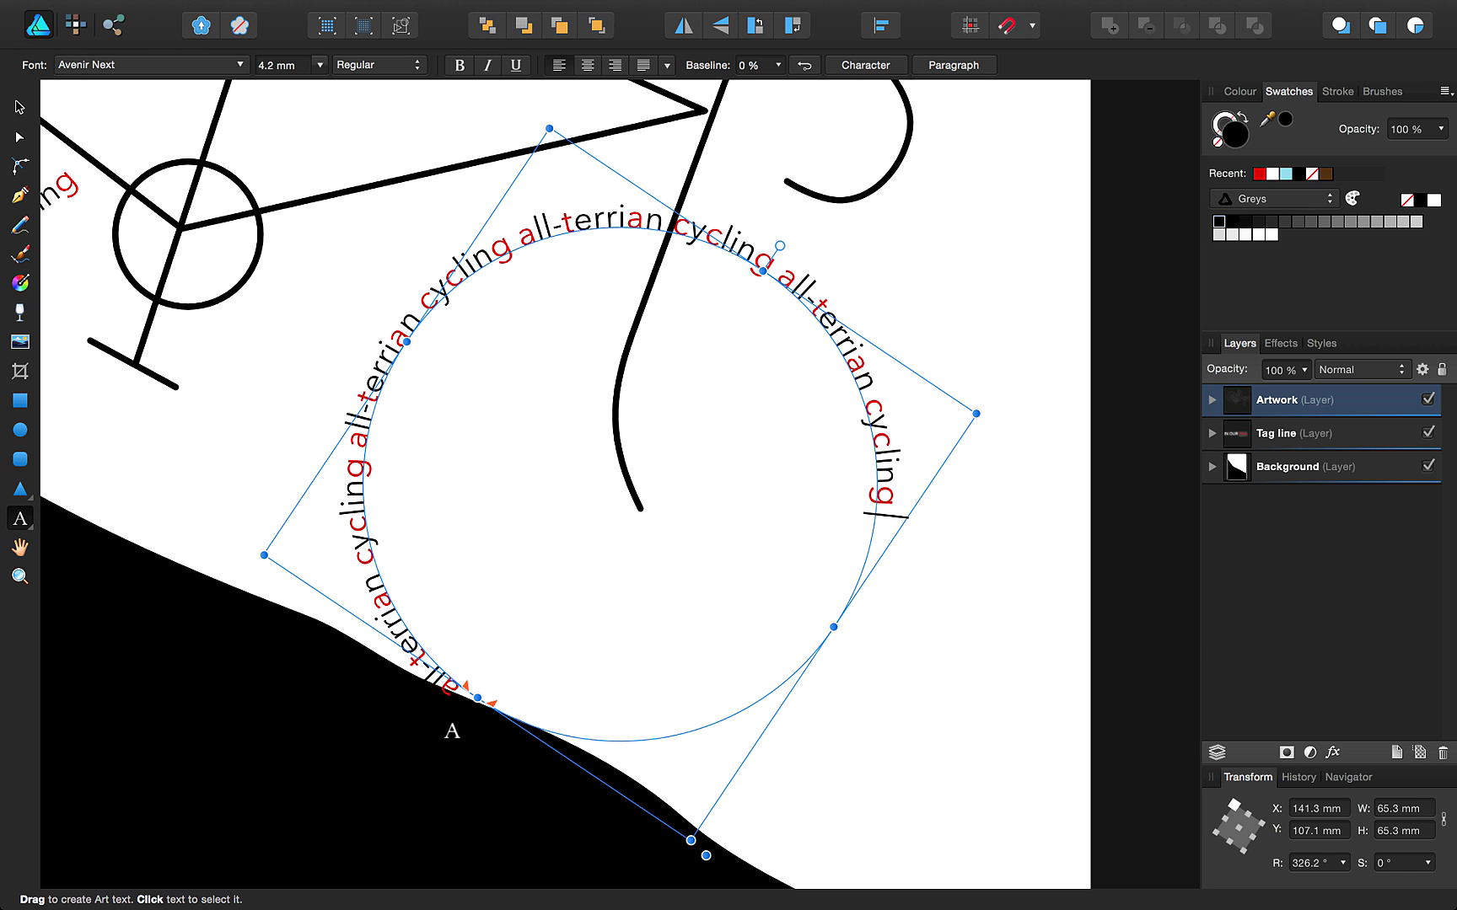
text(all-terrian cycling)
text(all-terrian cycling)
text(all-terrian cycling)
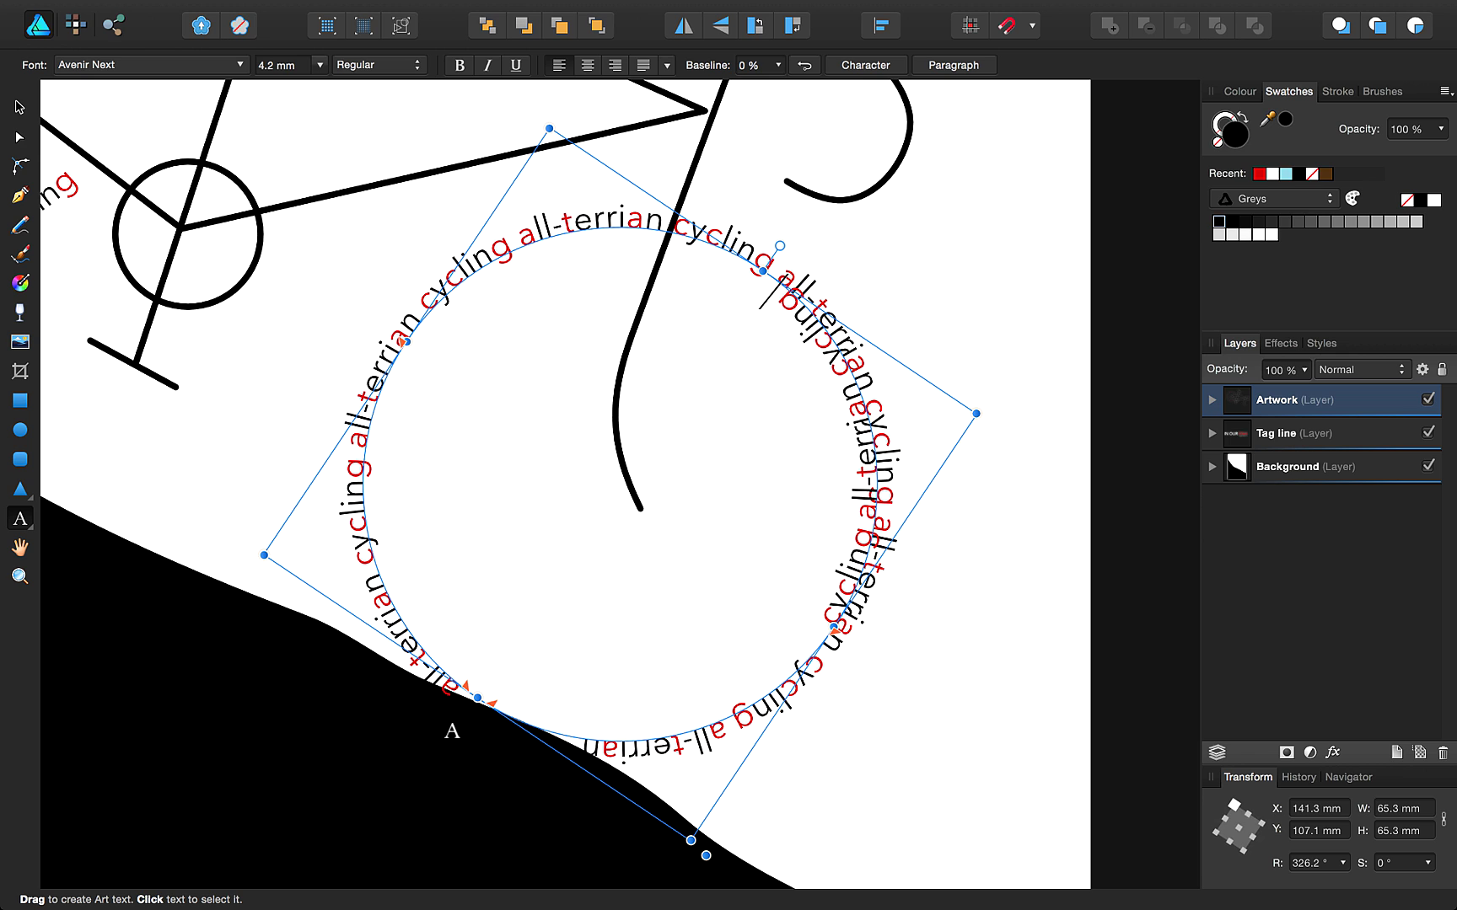
text(all-terrian cycling)
text(all-terrian cycling)
text(all-terrian cycling)
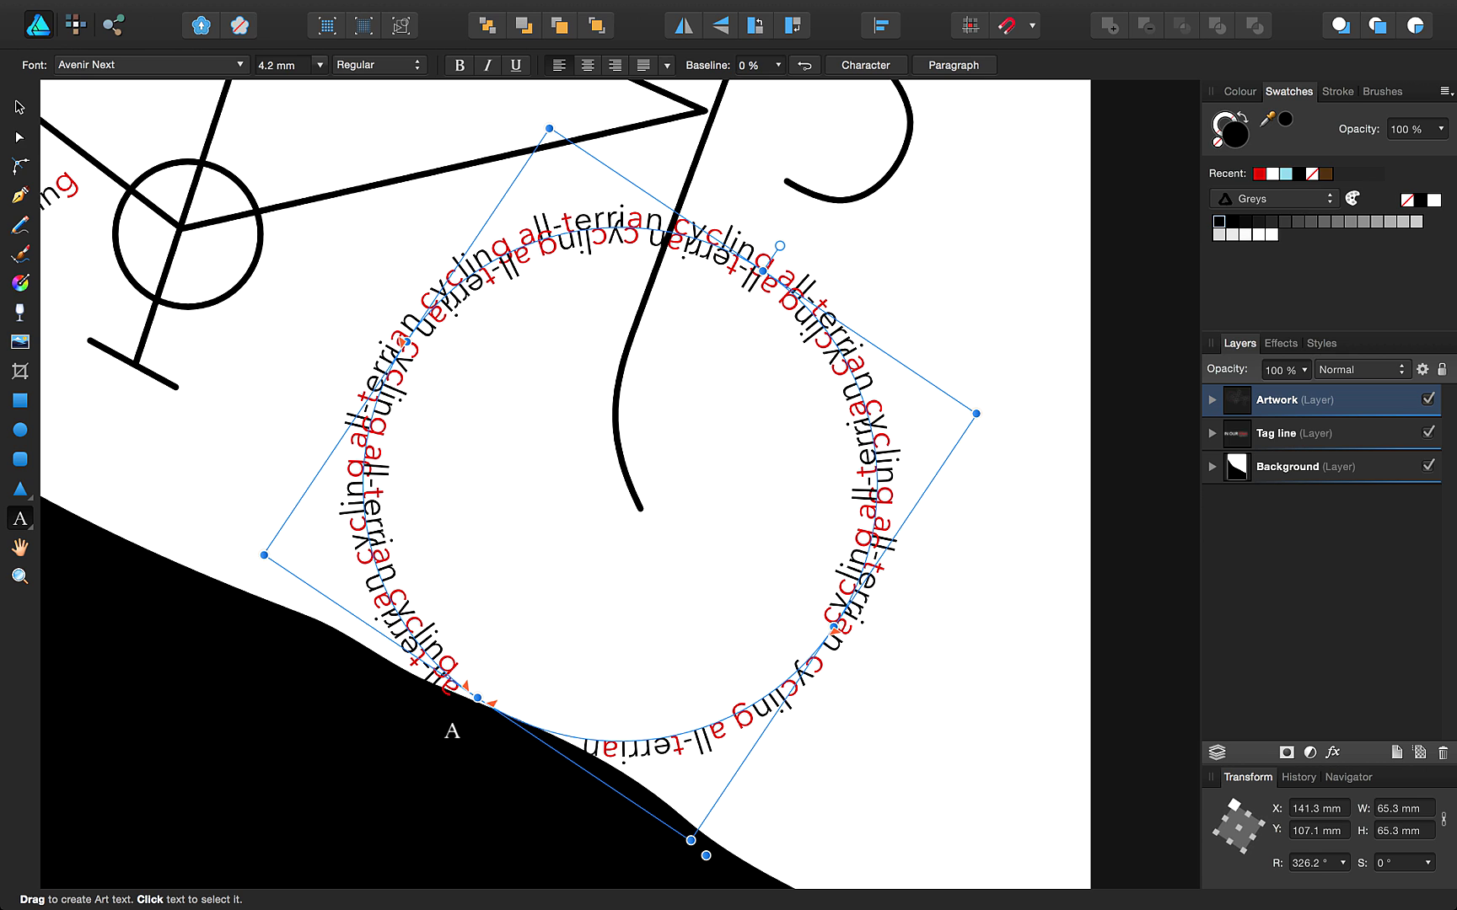
text(all-terrian cycling)
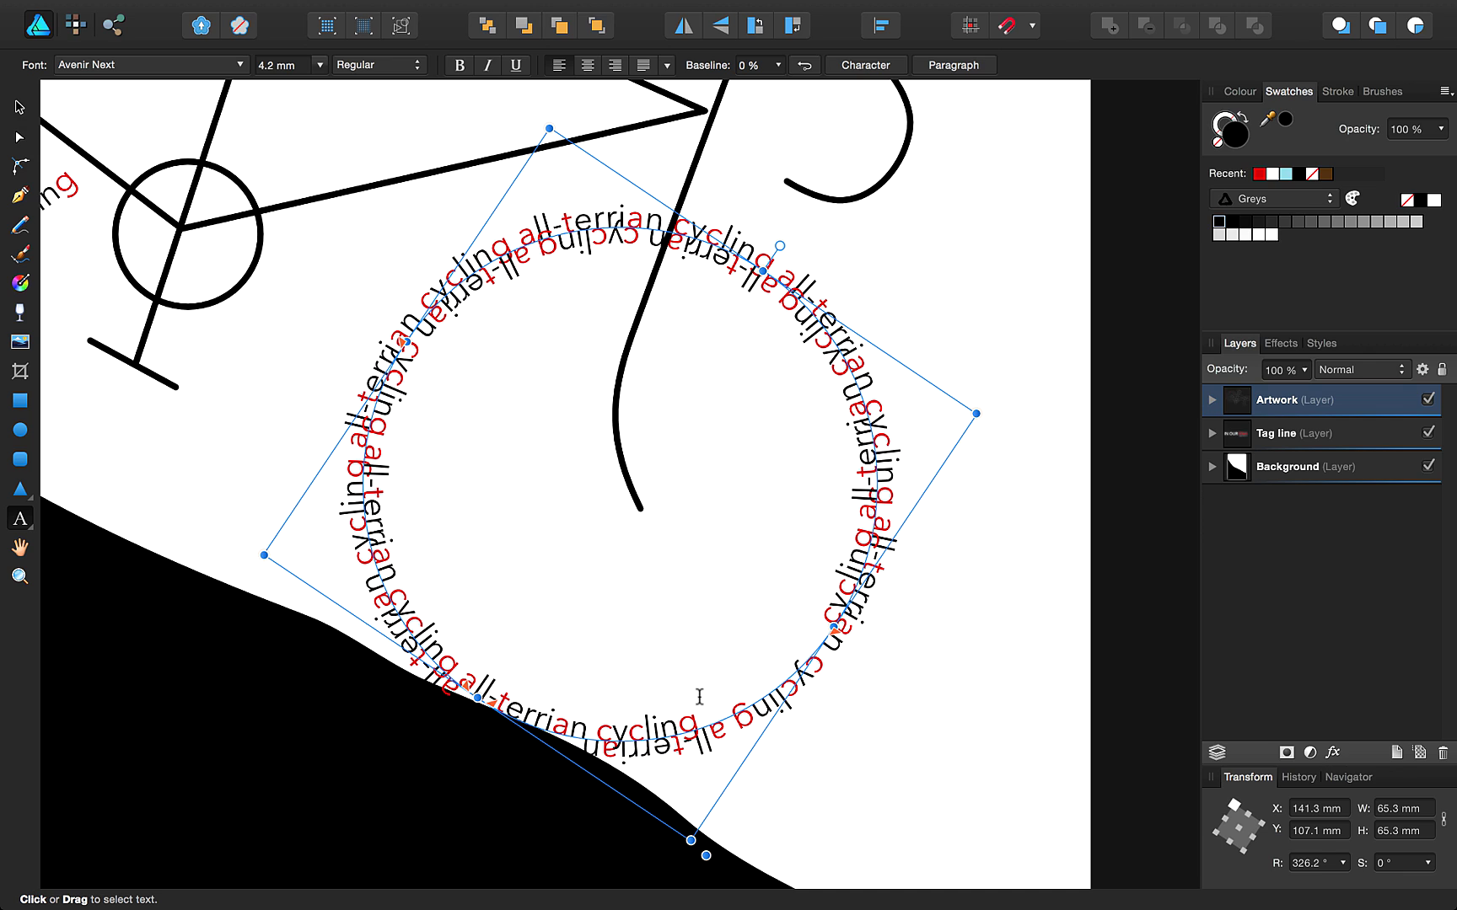
- Set the baseline of the front wheel's inner text to -27%
click(778, 65)
drag(778, 88, 748, 91)
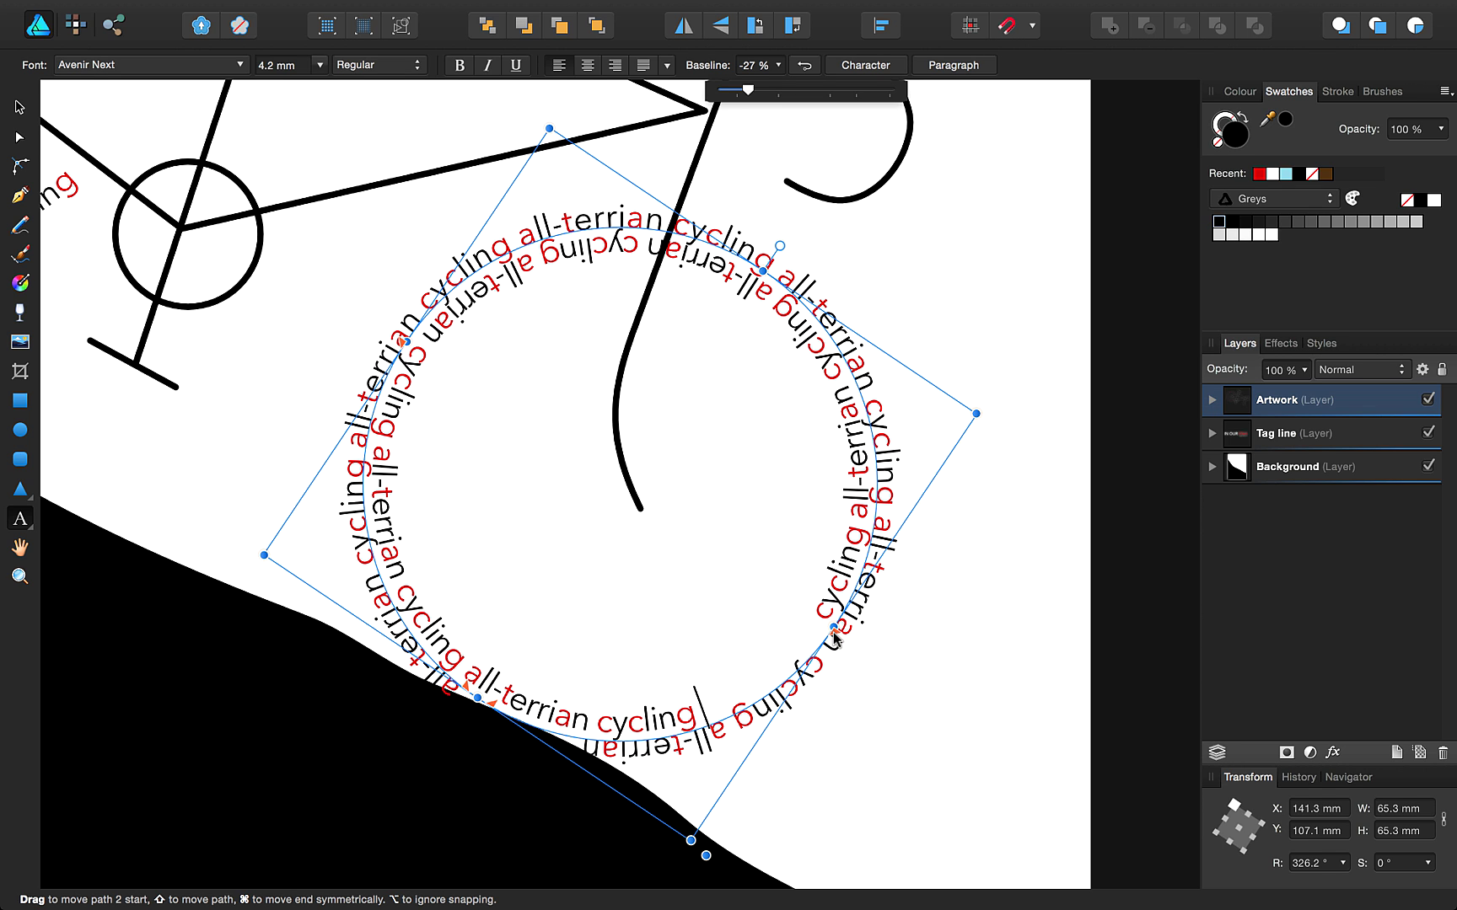
- Move the start marker of the front wheel's inner text to the wheel's underside and rotate the text path to 161.7°
drag(834, 638, 582, 743)
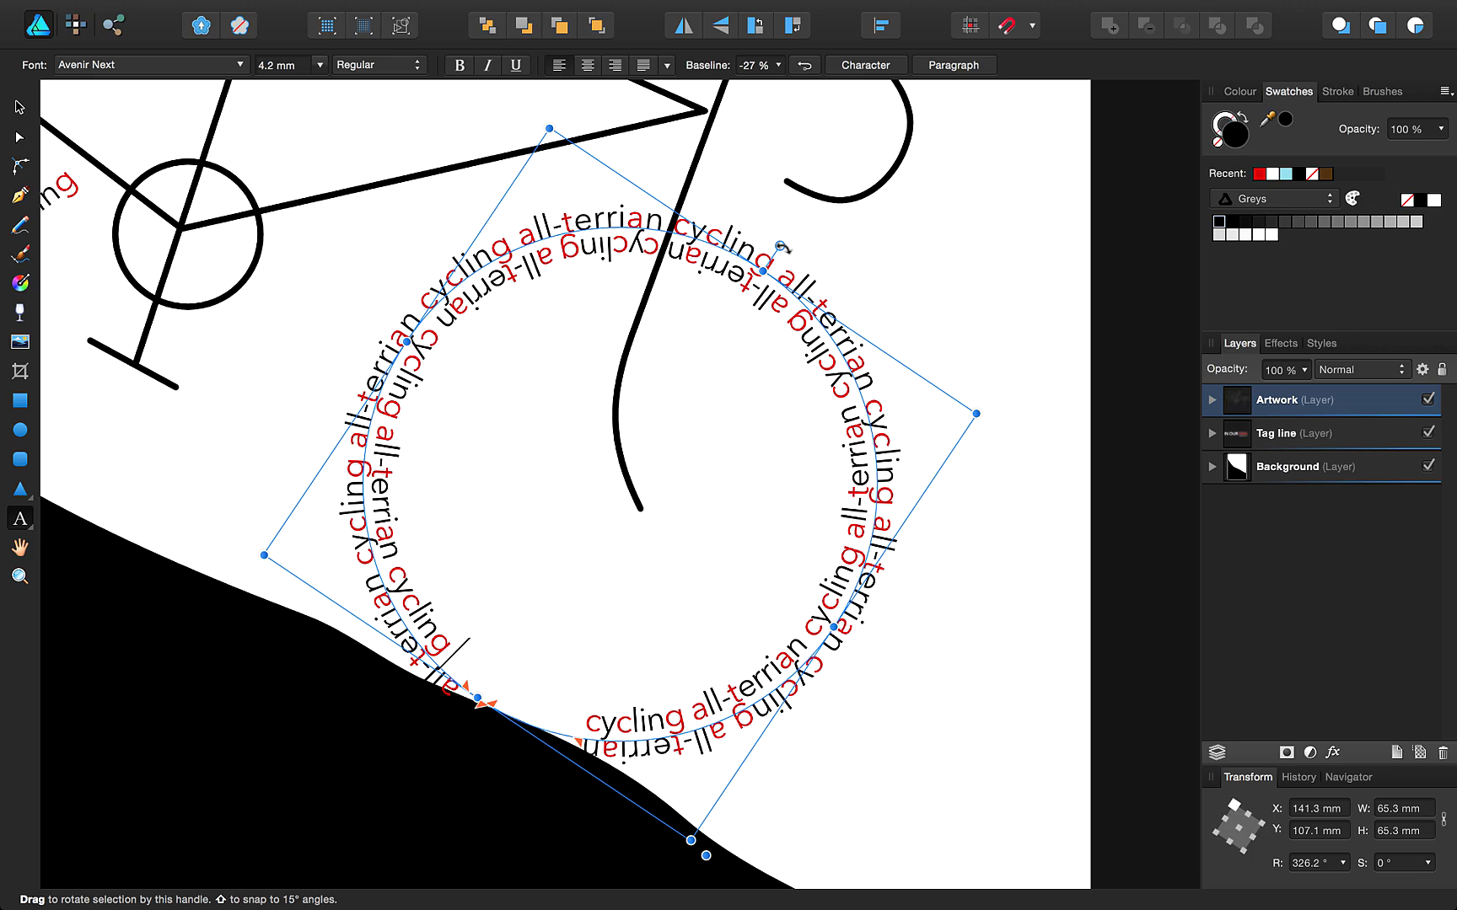
drag(781, 246, 552, 675)
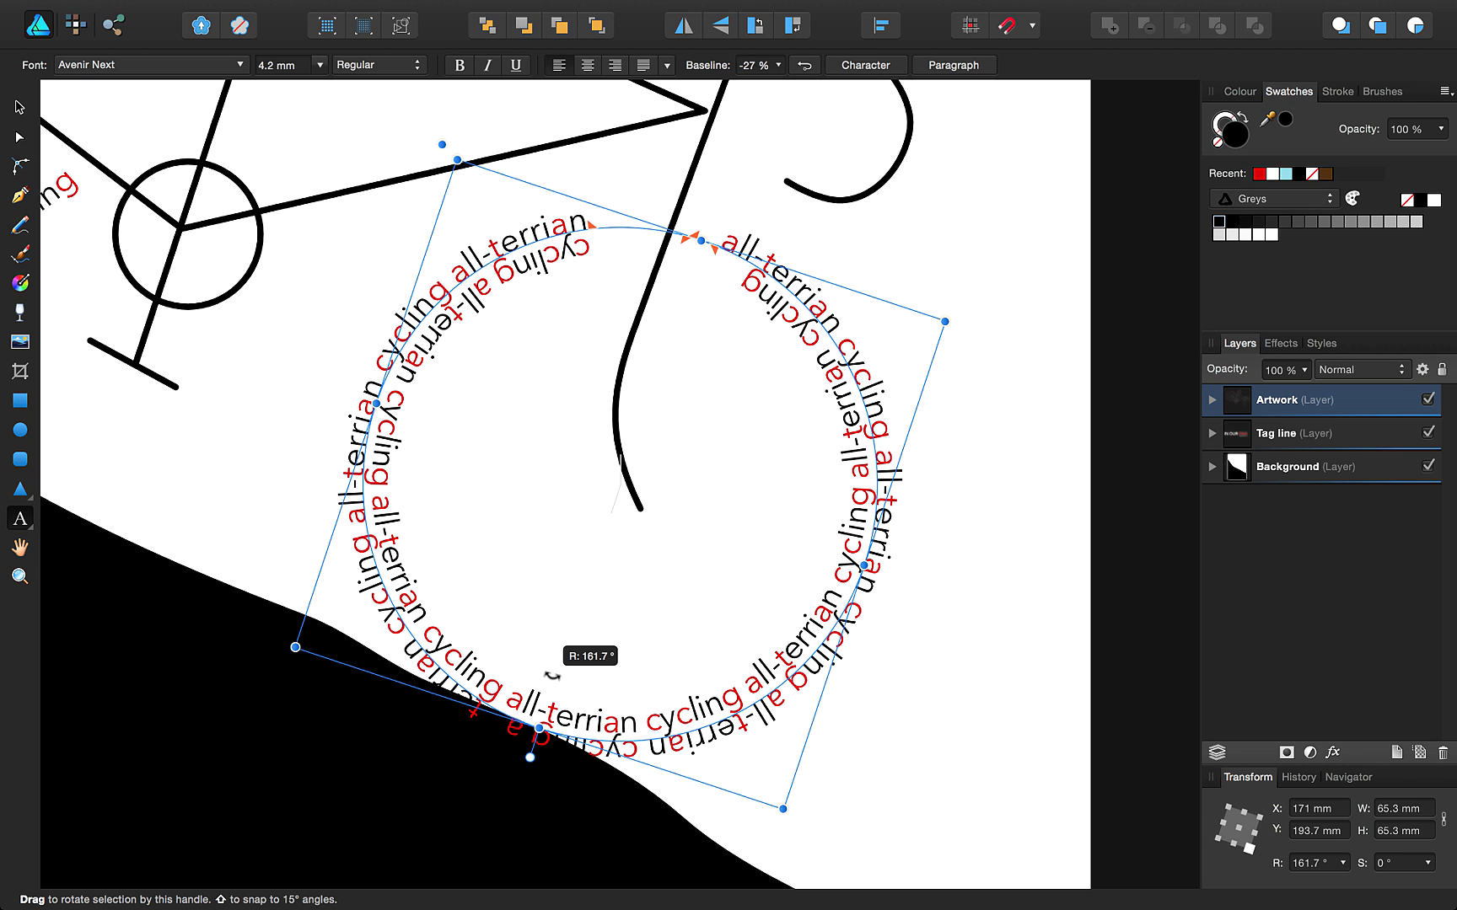
key(super+0)
key(Escape)
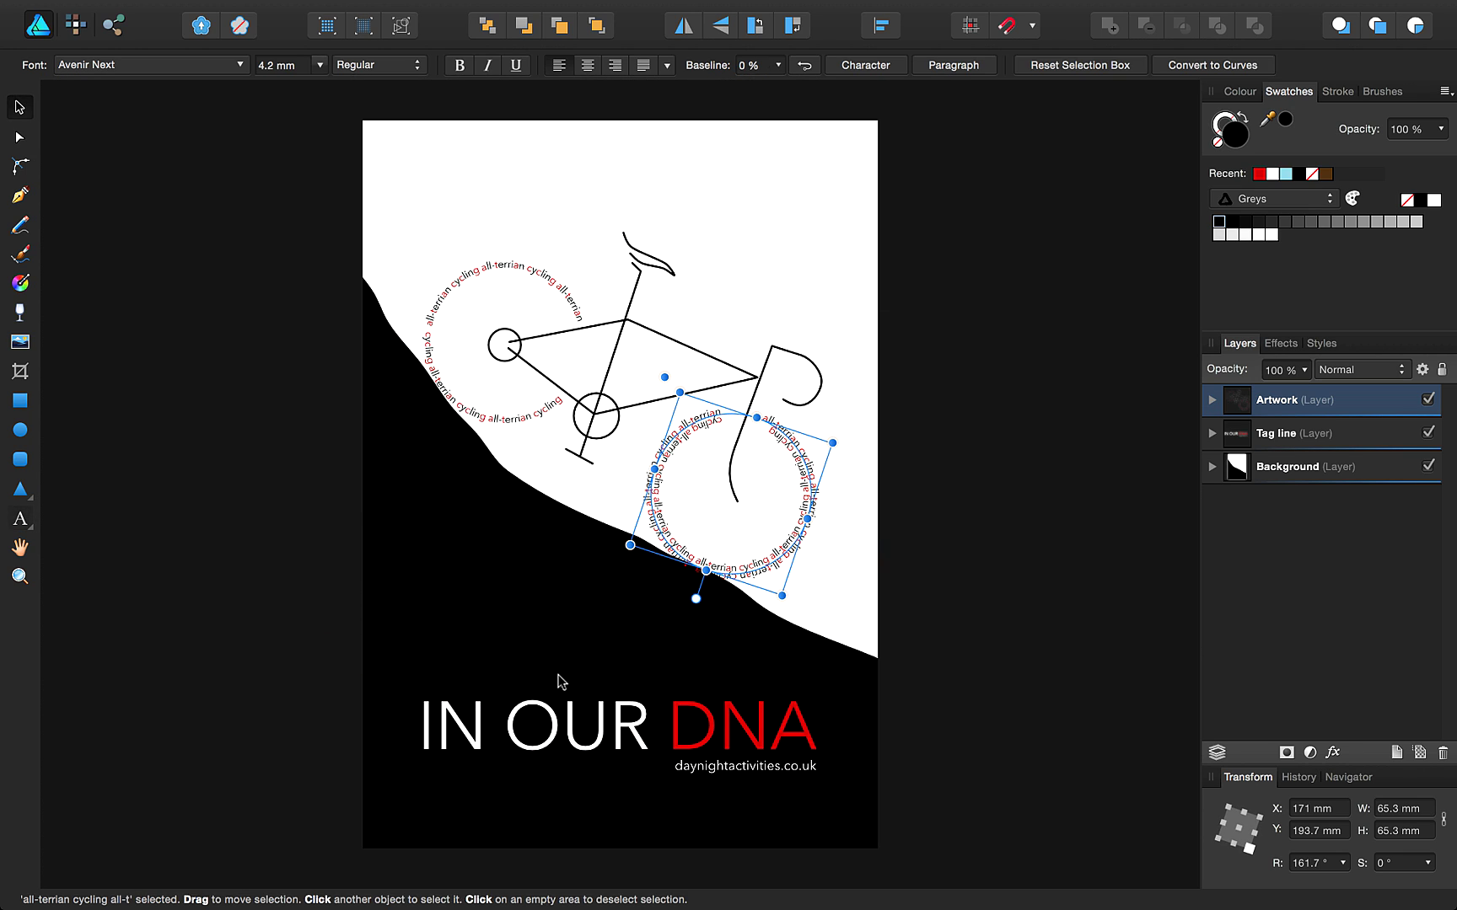
key(Escape)
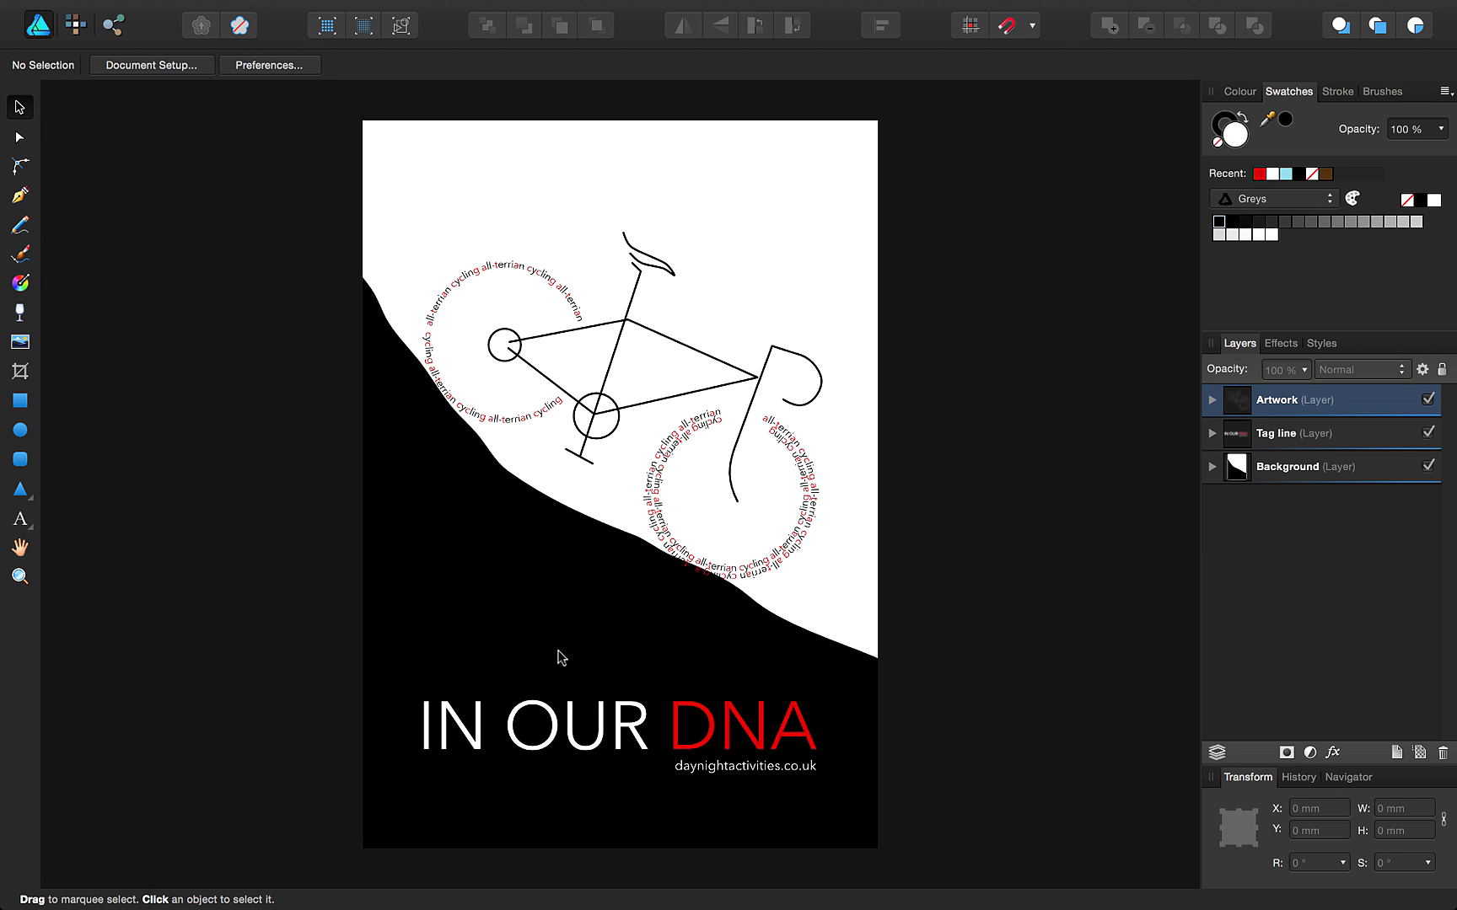
- Create a concentric duplicate of the rear wheel's text path, scaled down about its centre to 58.4 mm
click(522, 276)
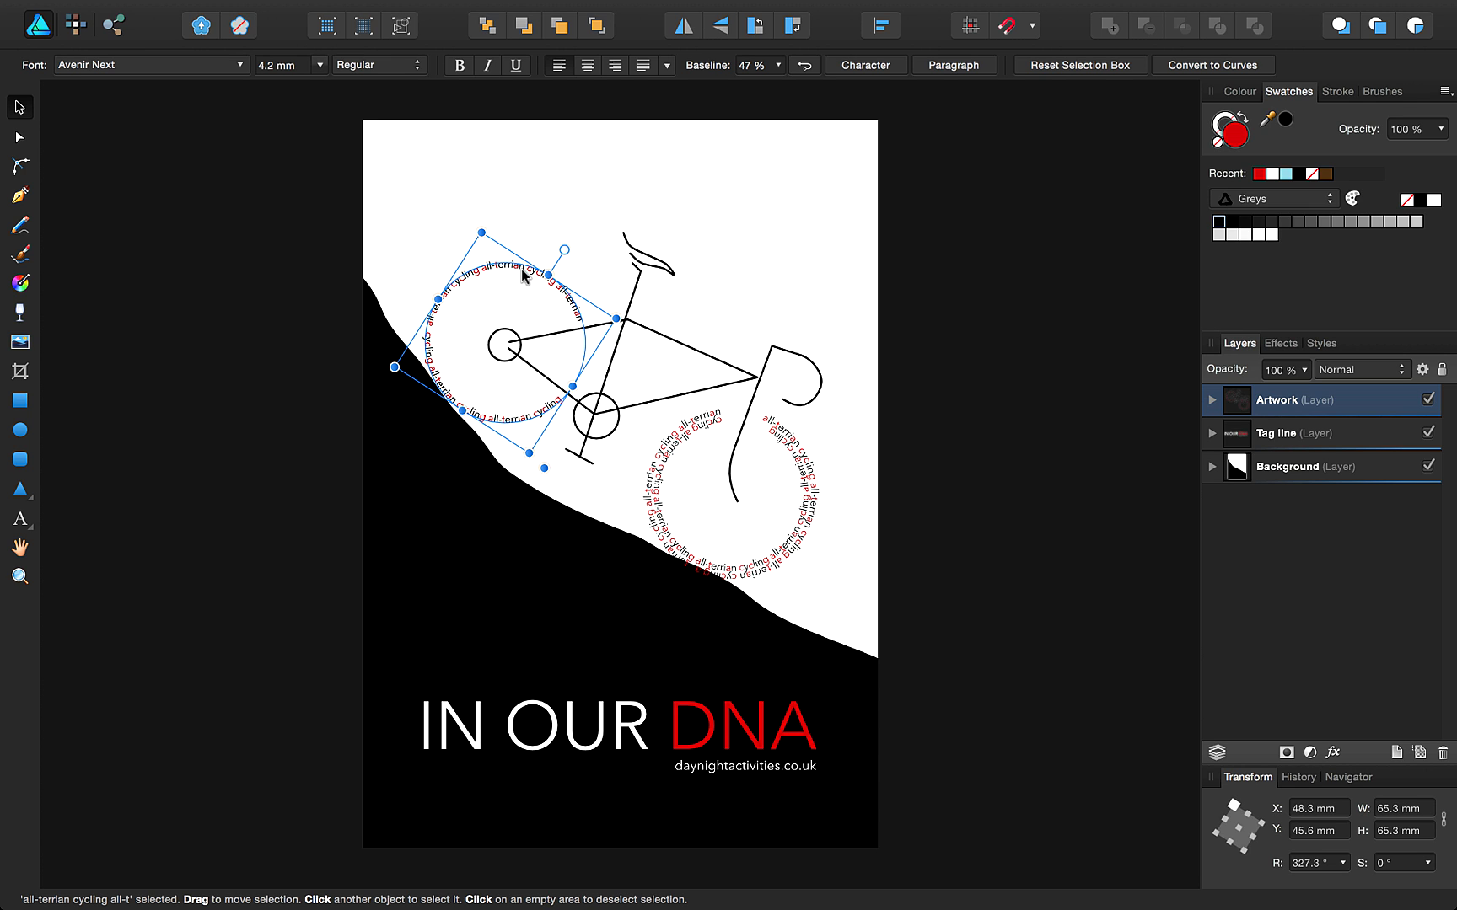
scroll(522, 276, up, 5)
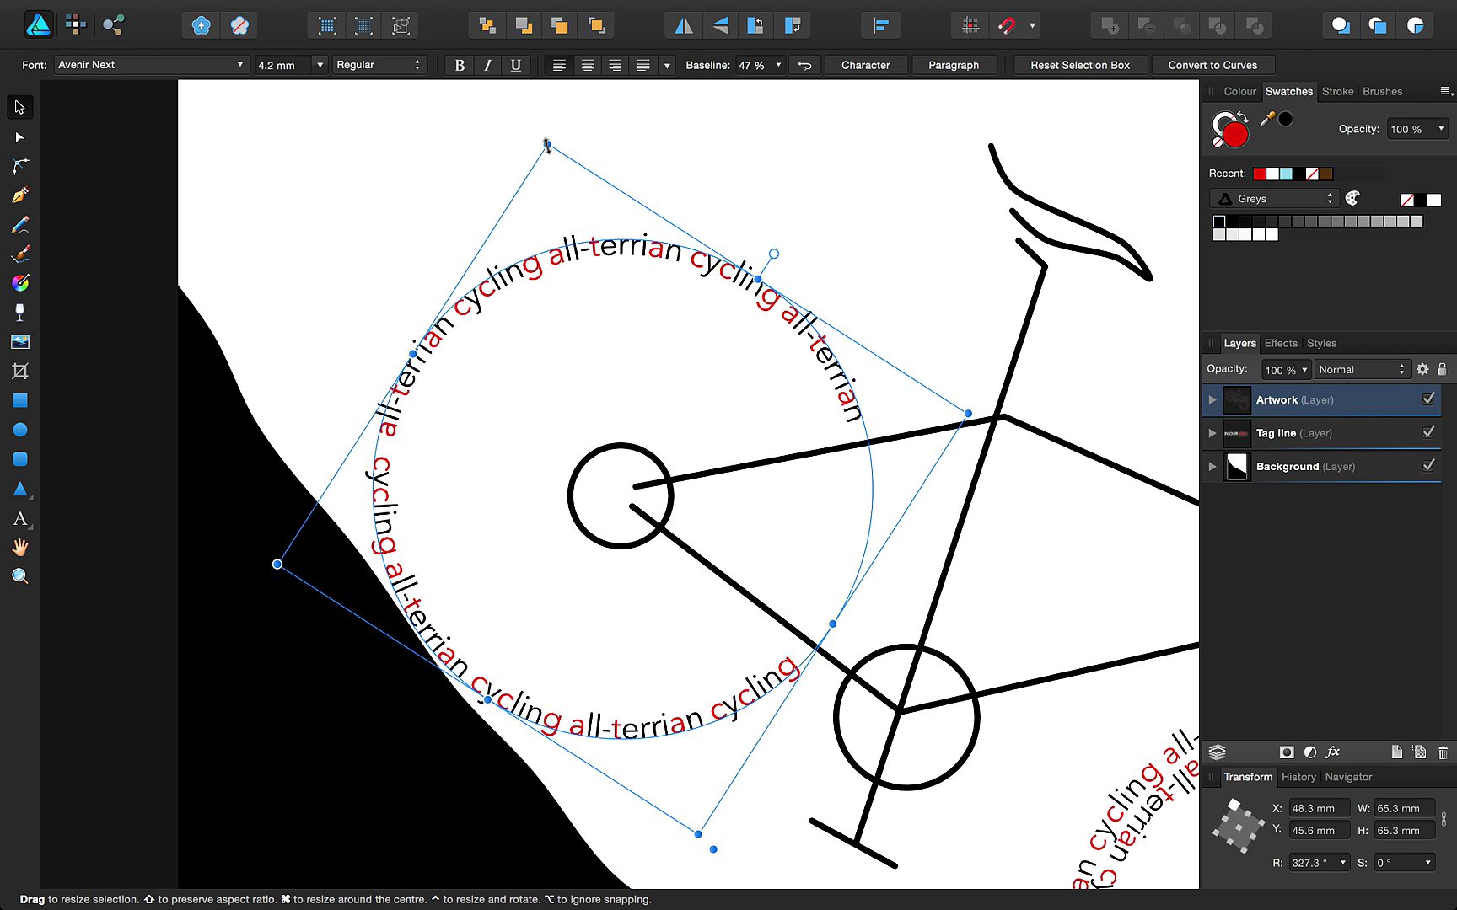
drag(546, 145, 552, 182)
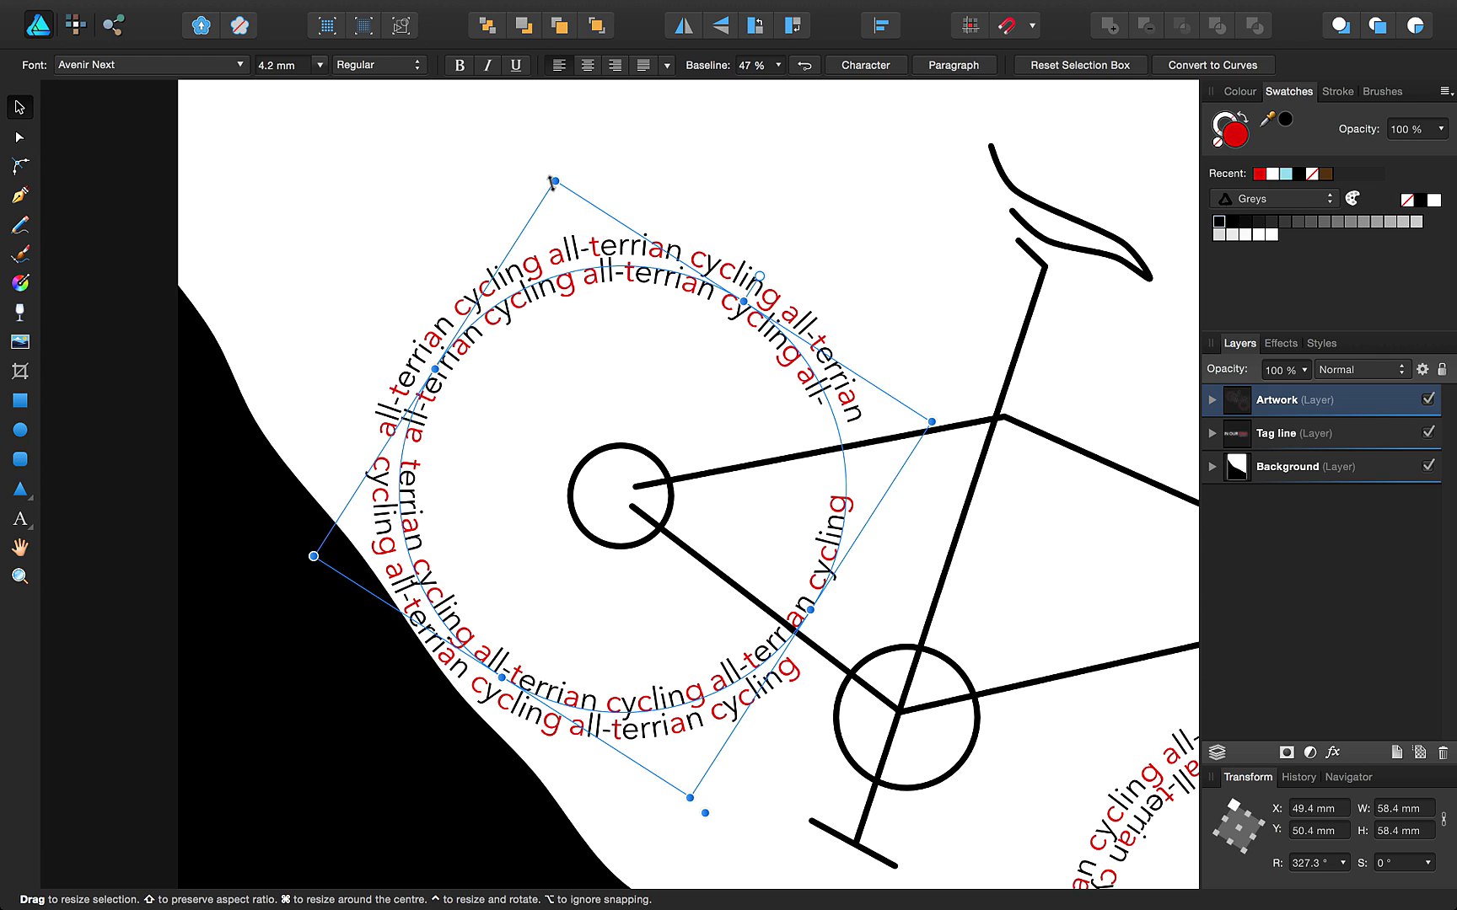
- Delete the last "all-terrian cycling" phrase from the rear wheel's inner text
double_click(830, 572)
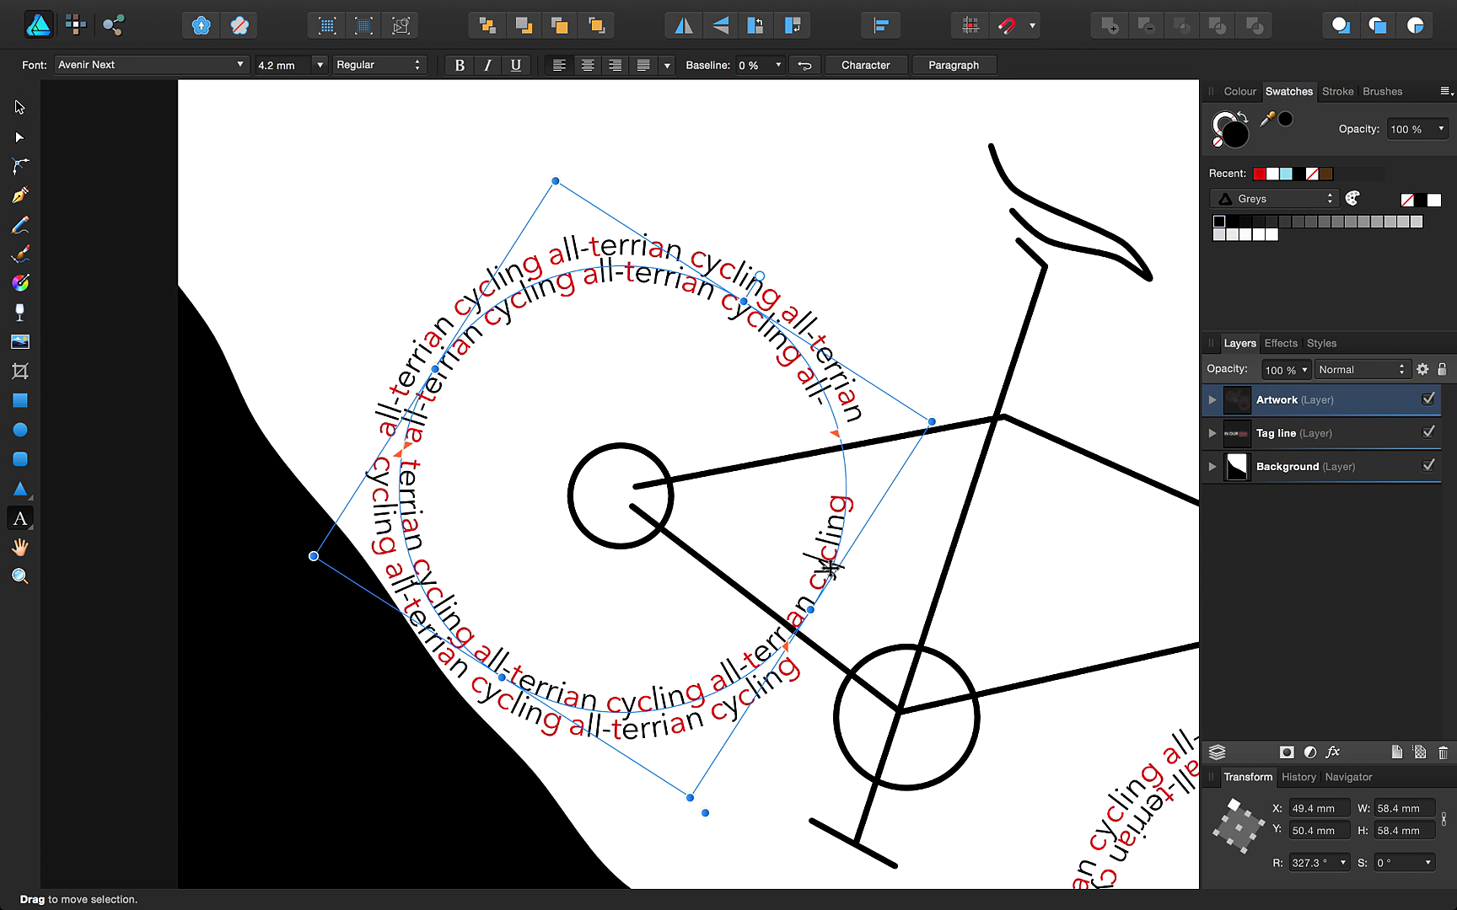
key(BackSpace)
key(BackSpace)
key(BackSpace)
key(BackSpace)
key(BackSpace)
key(BackSpace)
key(BackSpace)
key(BackSpace)
key(BackSpace)
key(BackSpace)
key(BackSpace)
key(BackSpace)
key(BackSpace)
key(BackSpace)
key(BackSpace)
key(BackSpace)
key(BackSpace)
key(BackSpace)
key(BackSpace)
key(BackSpace)
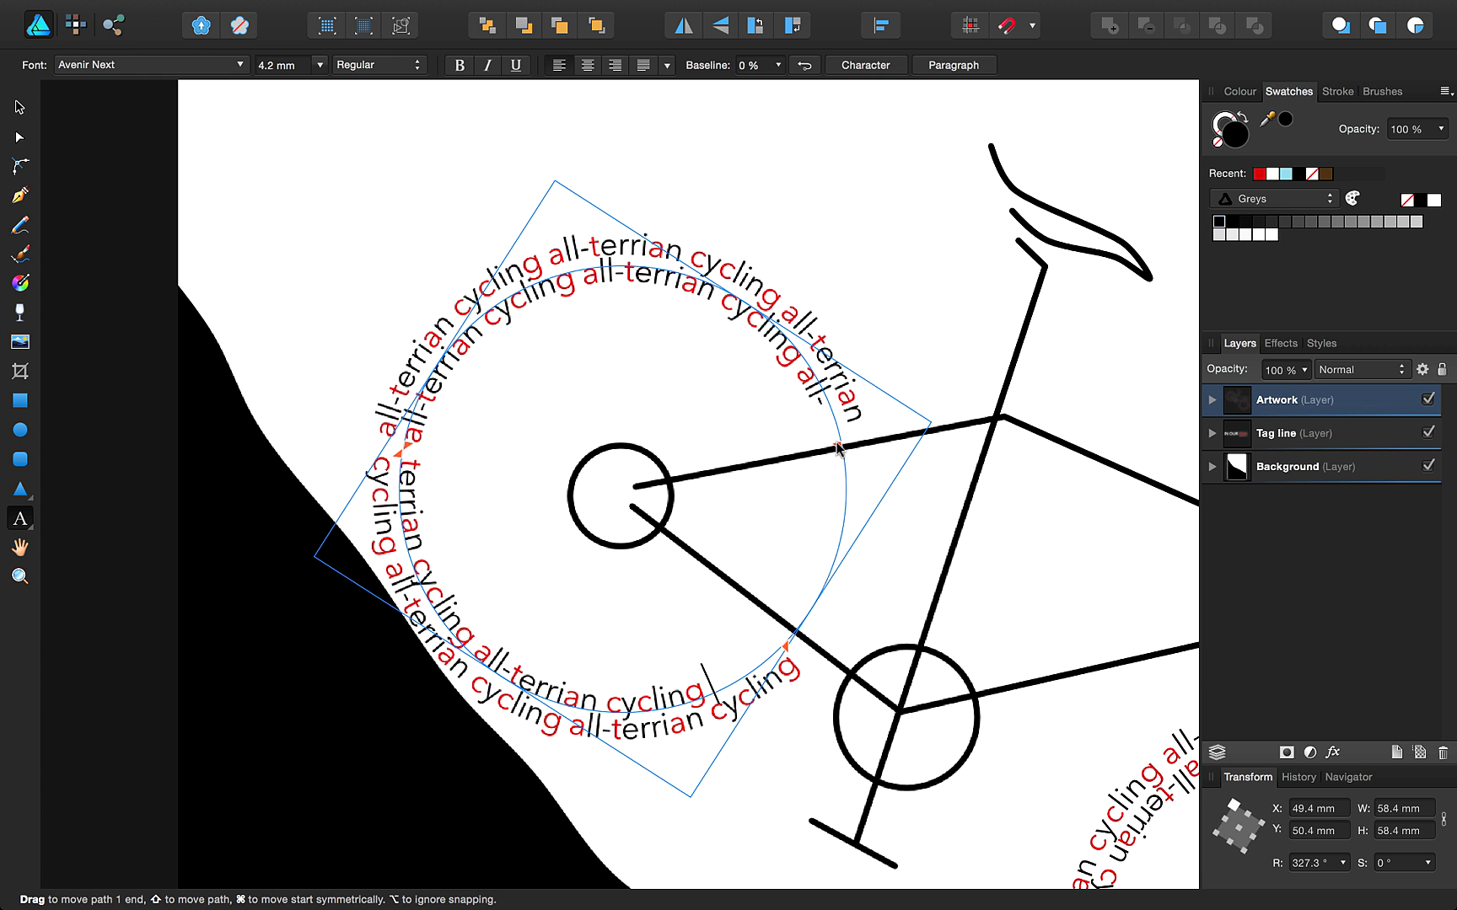
- Rotate the rear wheel's inner text path to 2.8° and deselect it
key(Escape)
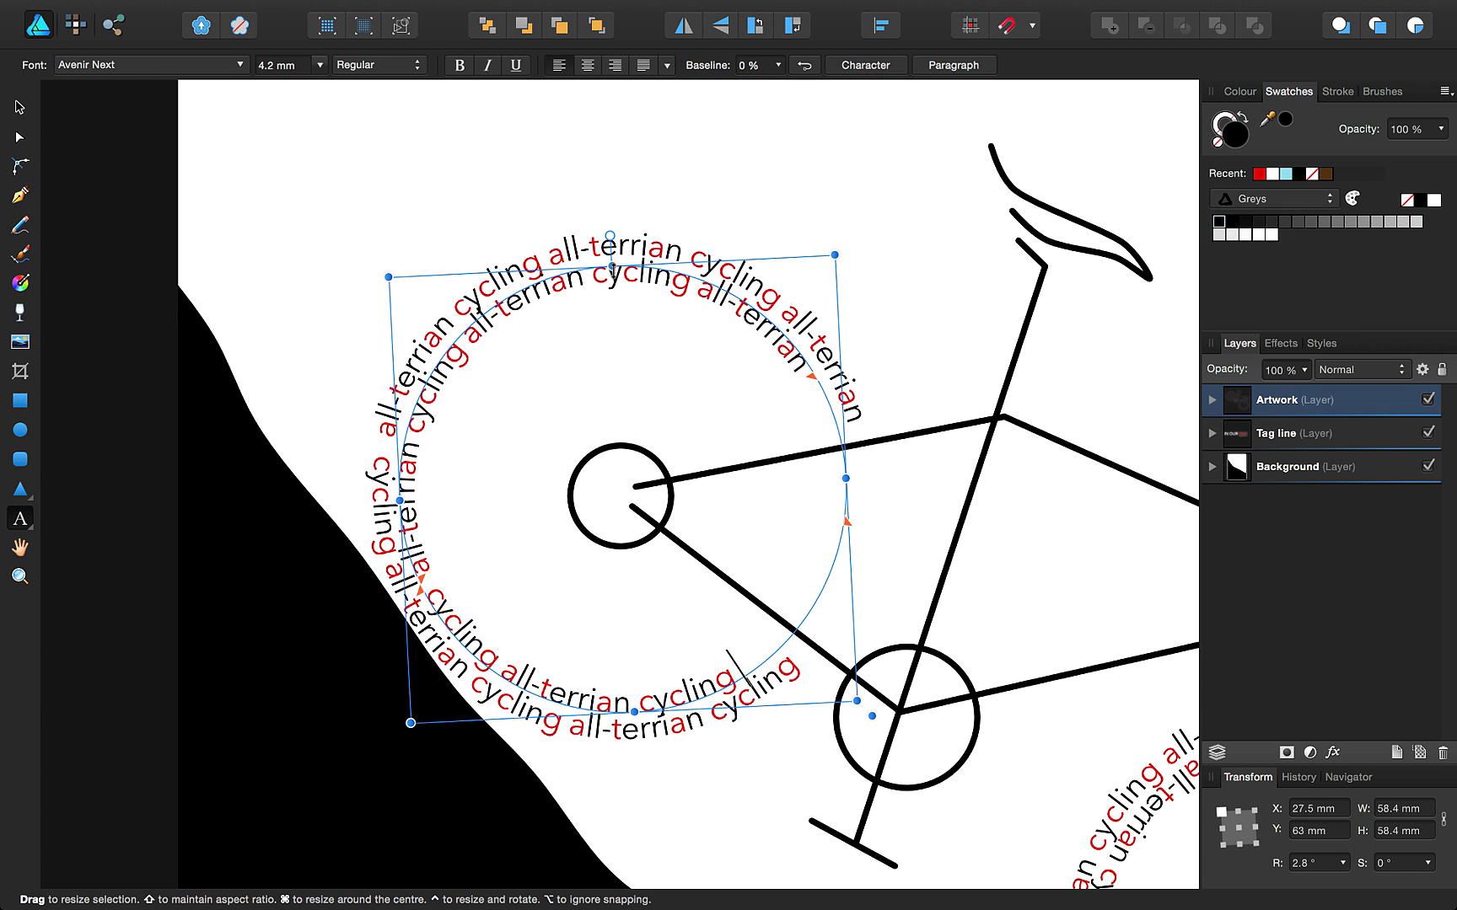
key(super+0)
key(v)
click(615, 277)
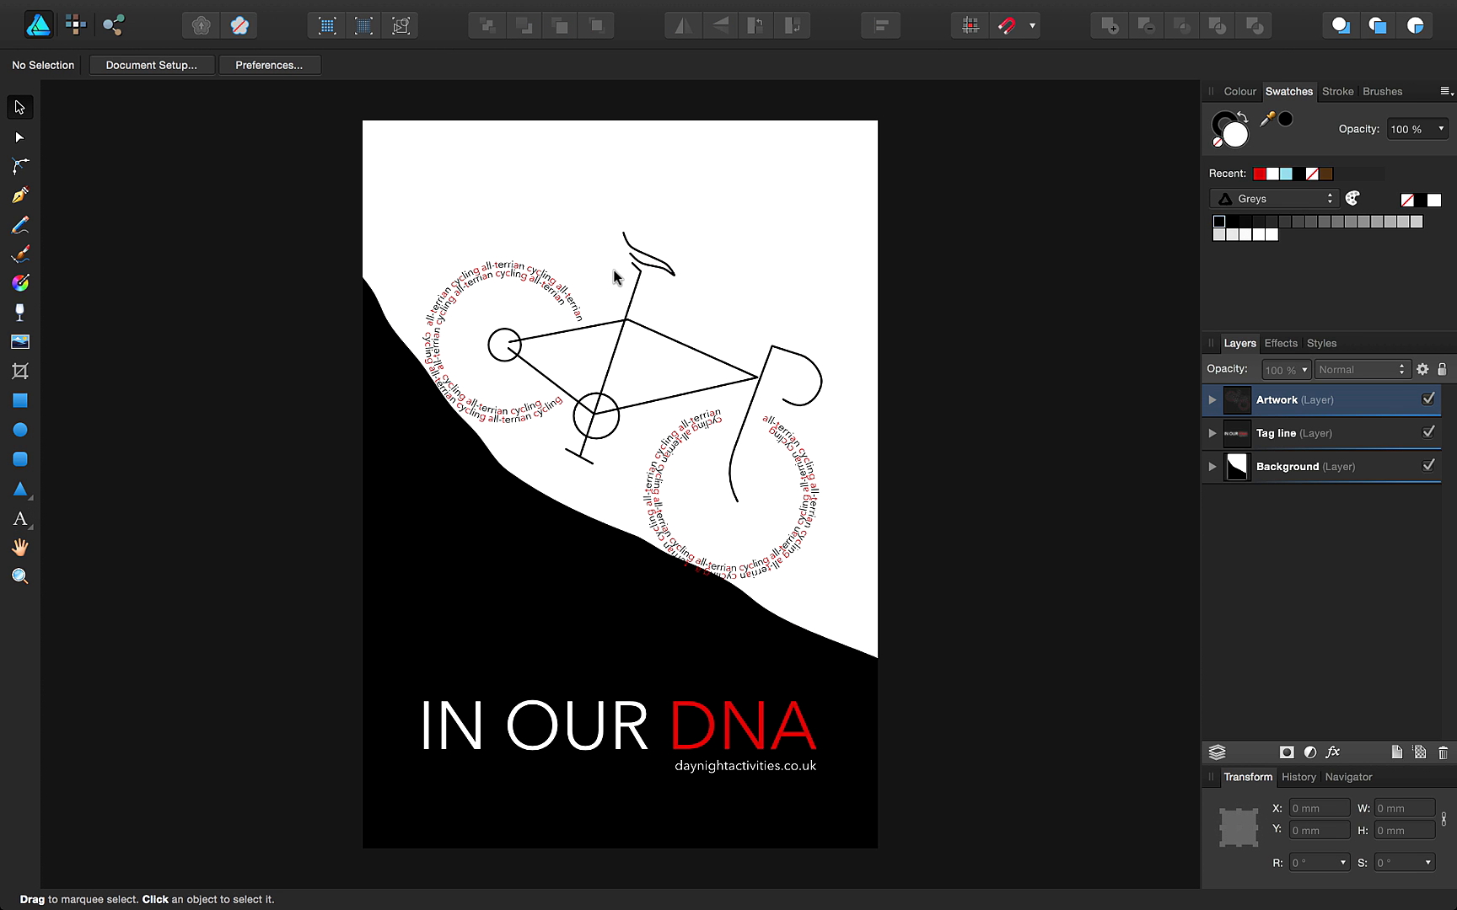
- Convert the small rear hub ellipse into a text path
click(504, 334)
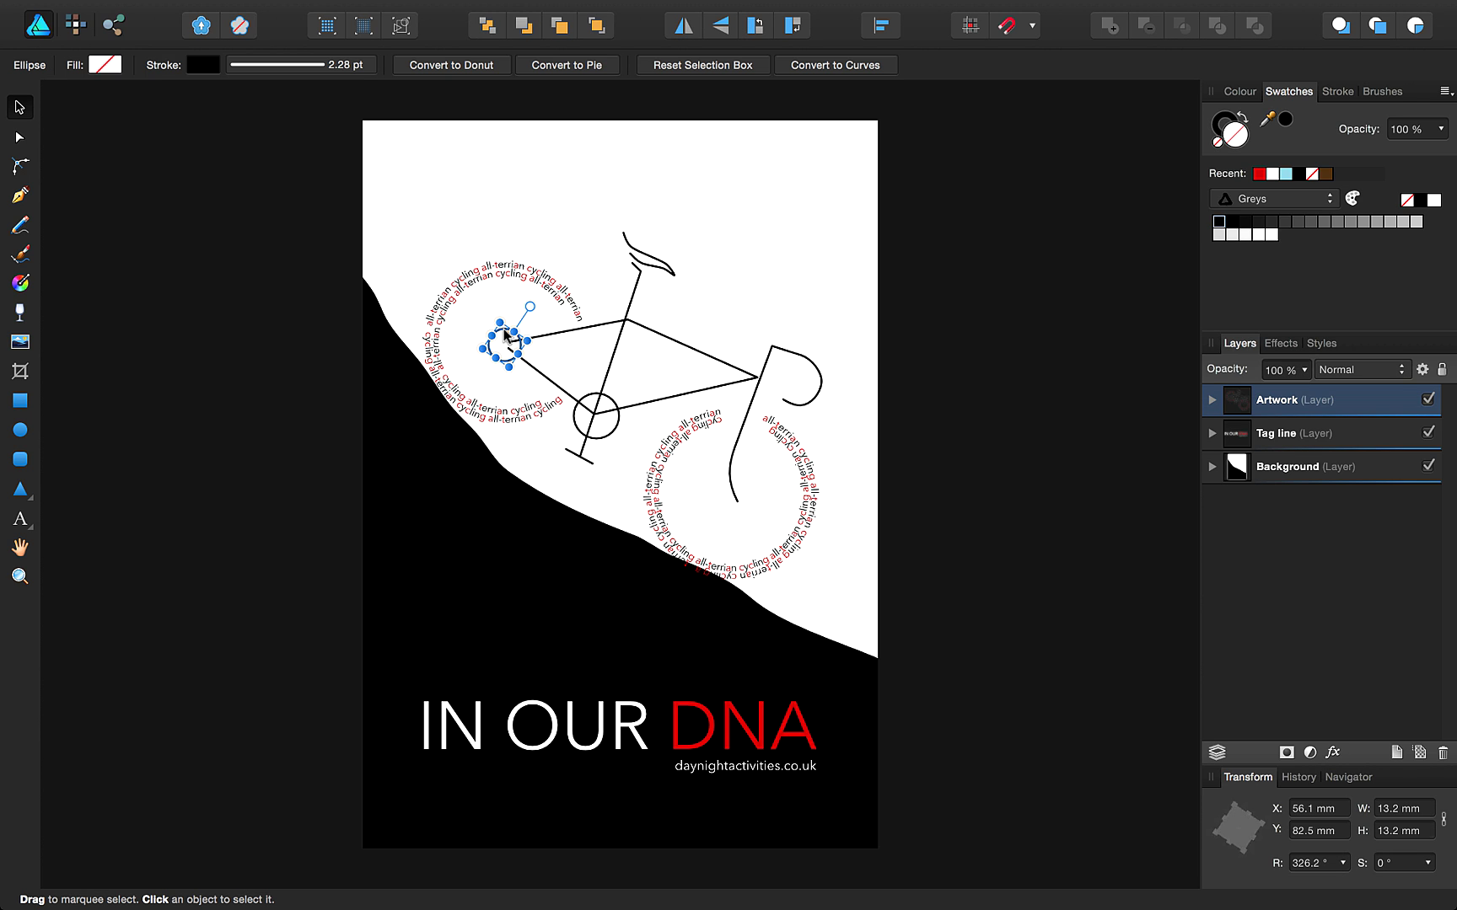
click(31, 518)
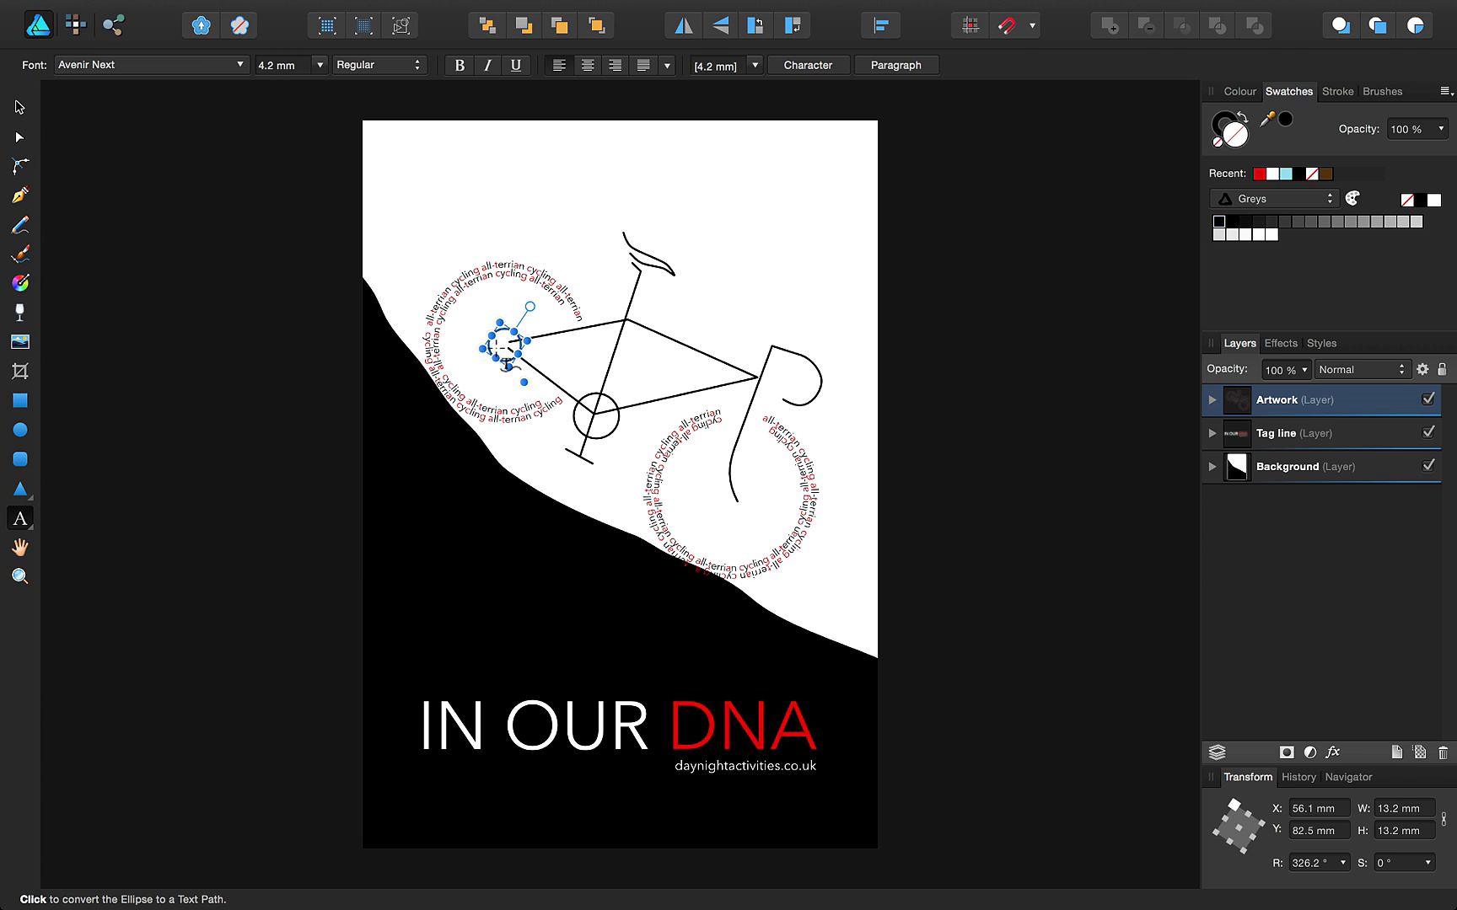
click(506, 362)
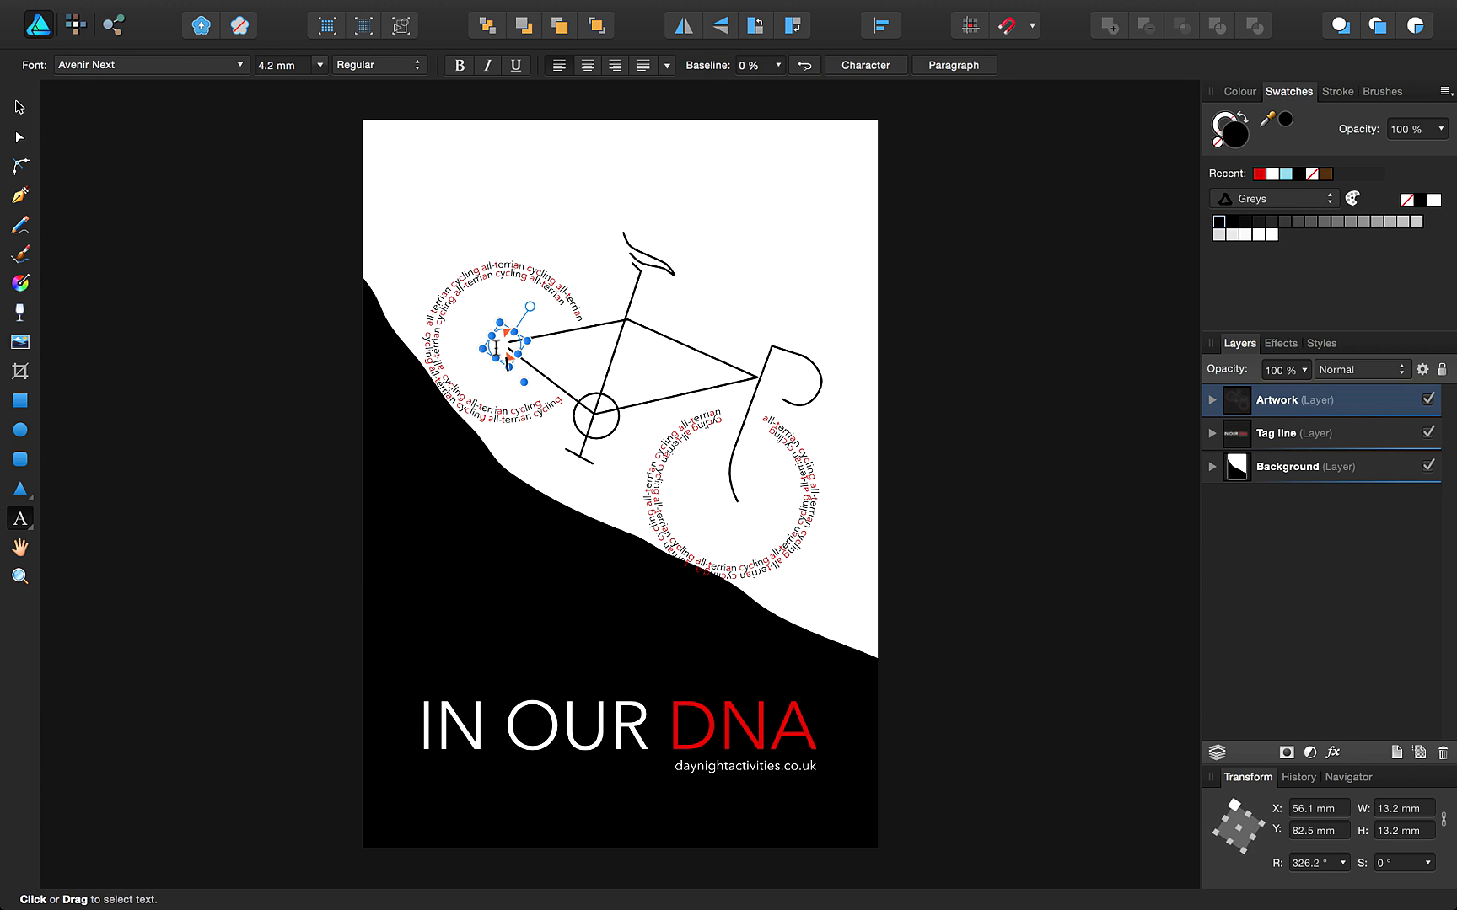
key(super+alt+0)
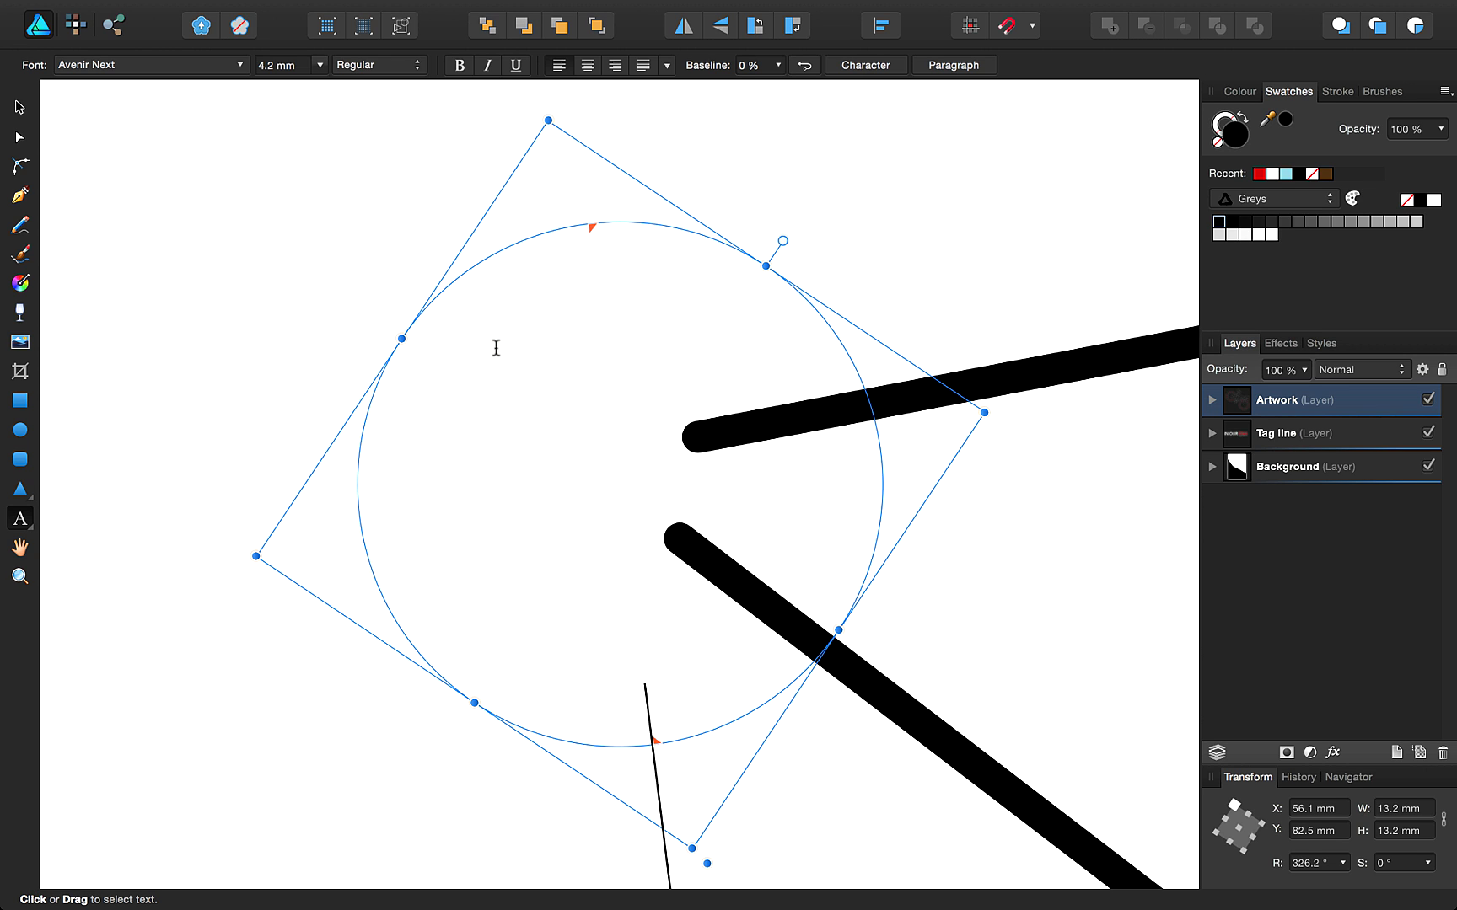
- Add the phrase "all-terrian cycling" to the rear hub path and move its end marker round to the circle's lower right
text(all-terrian cycling)
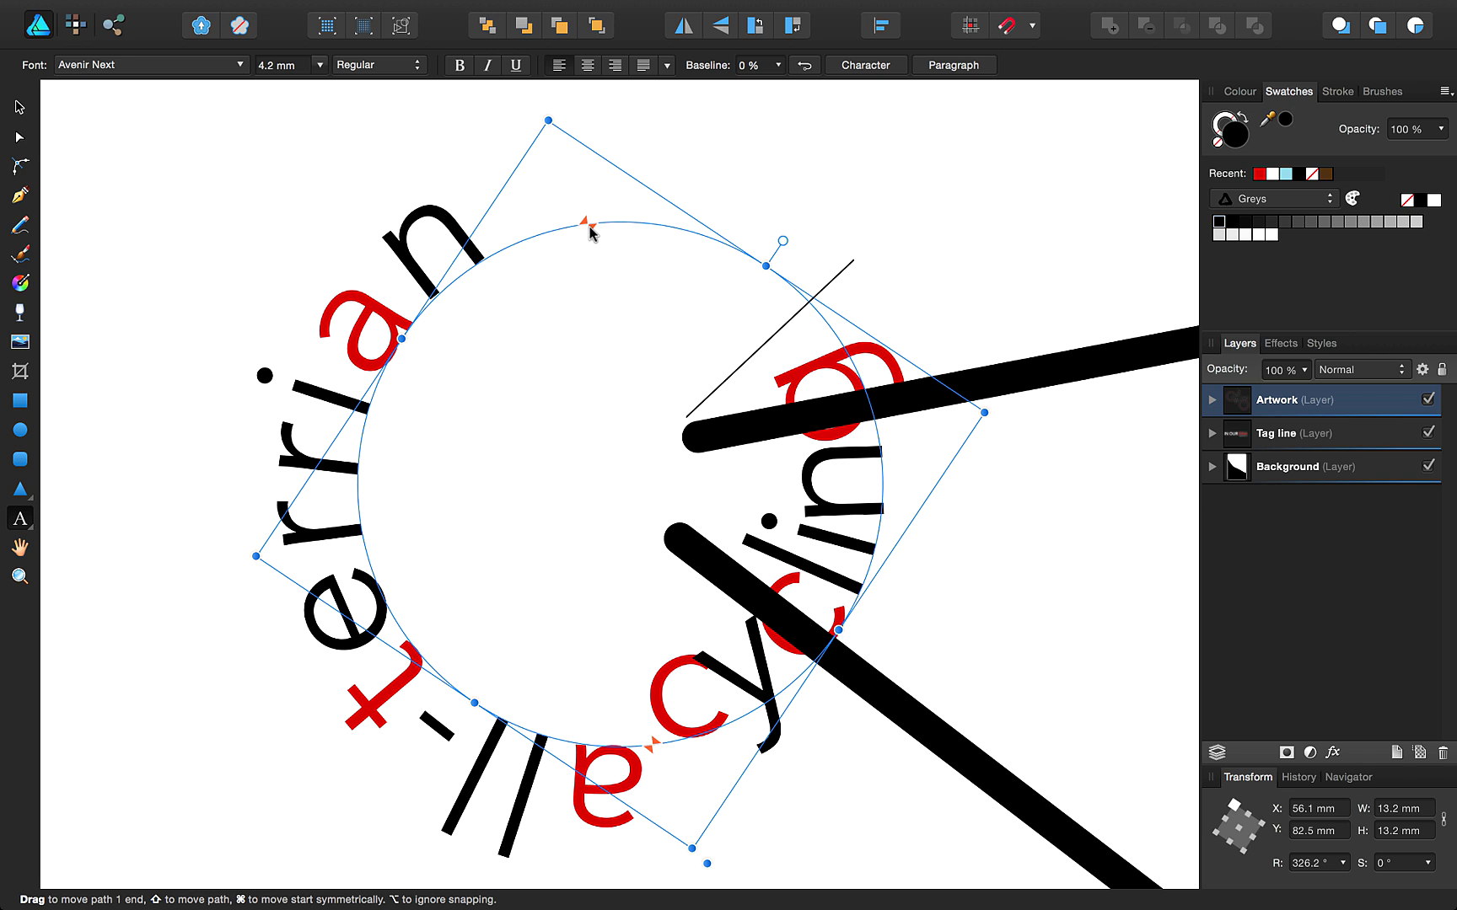
mouse_move(593, 234)
mouse_down()
mouse_move(701, 252)
mouse_move(834, 419)
mouse_move(823, 518)
mouse_move(788, 611)
mouse_move(786, 527)
mouse_move(776, 557)
mouse_up()
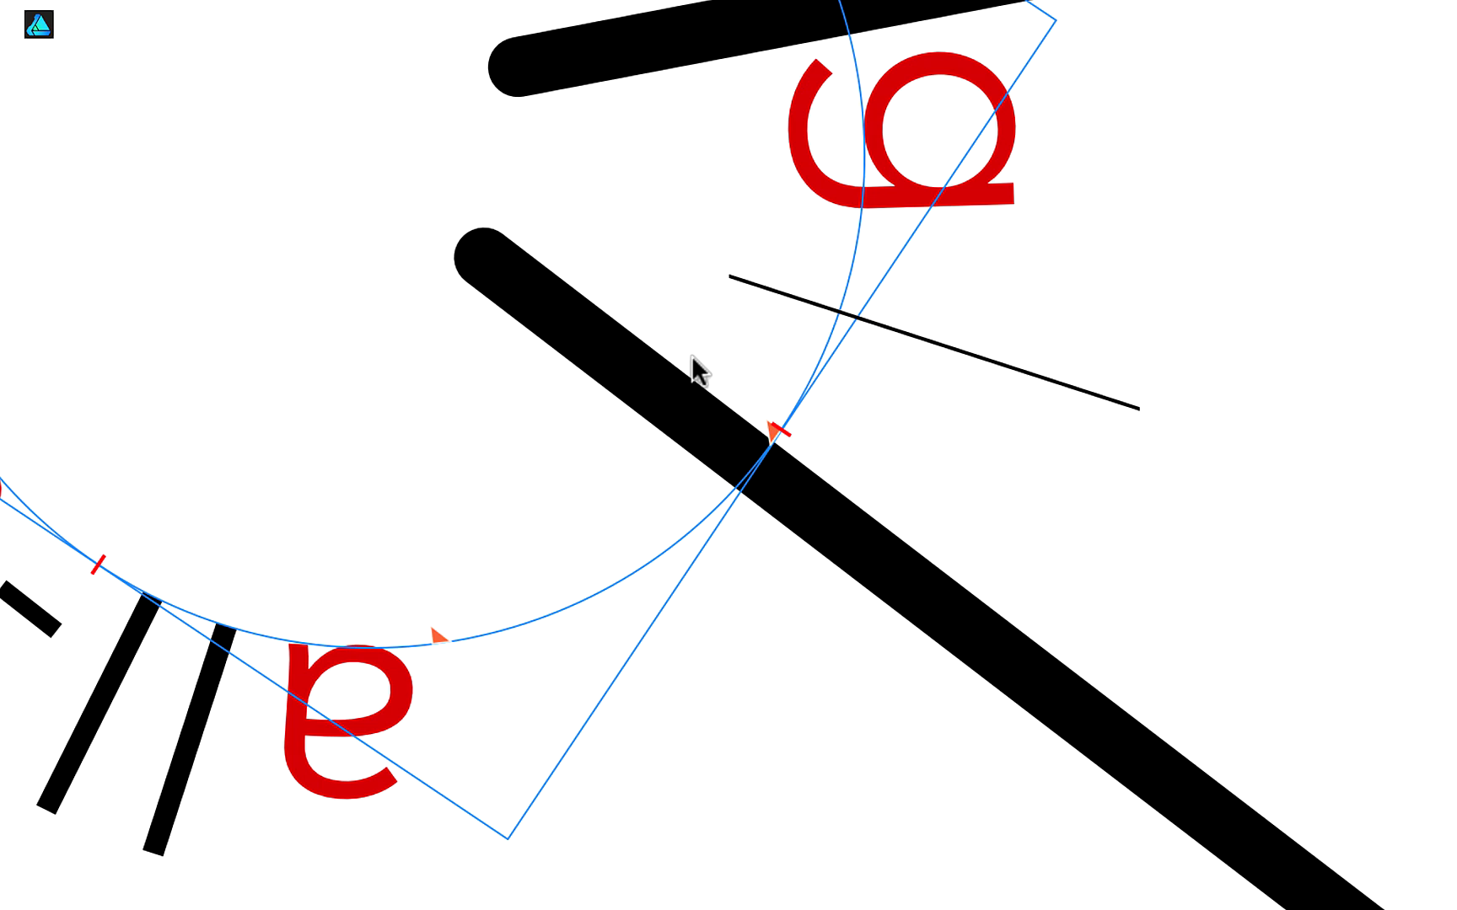
mouse_move(690, 355)
mouse_down()
mouse_move(721, 312)
mouse_move(702, 365)
mouse_up()
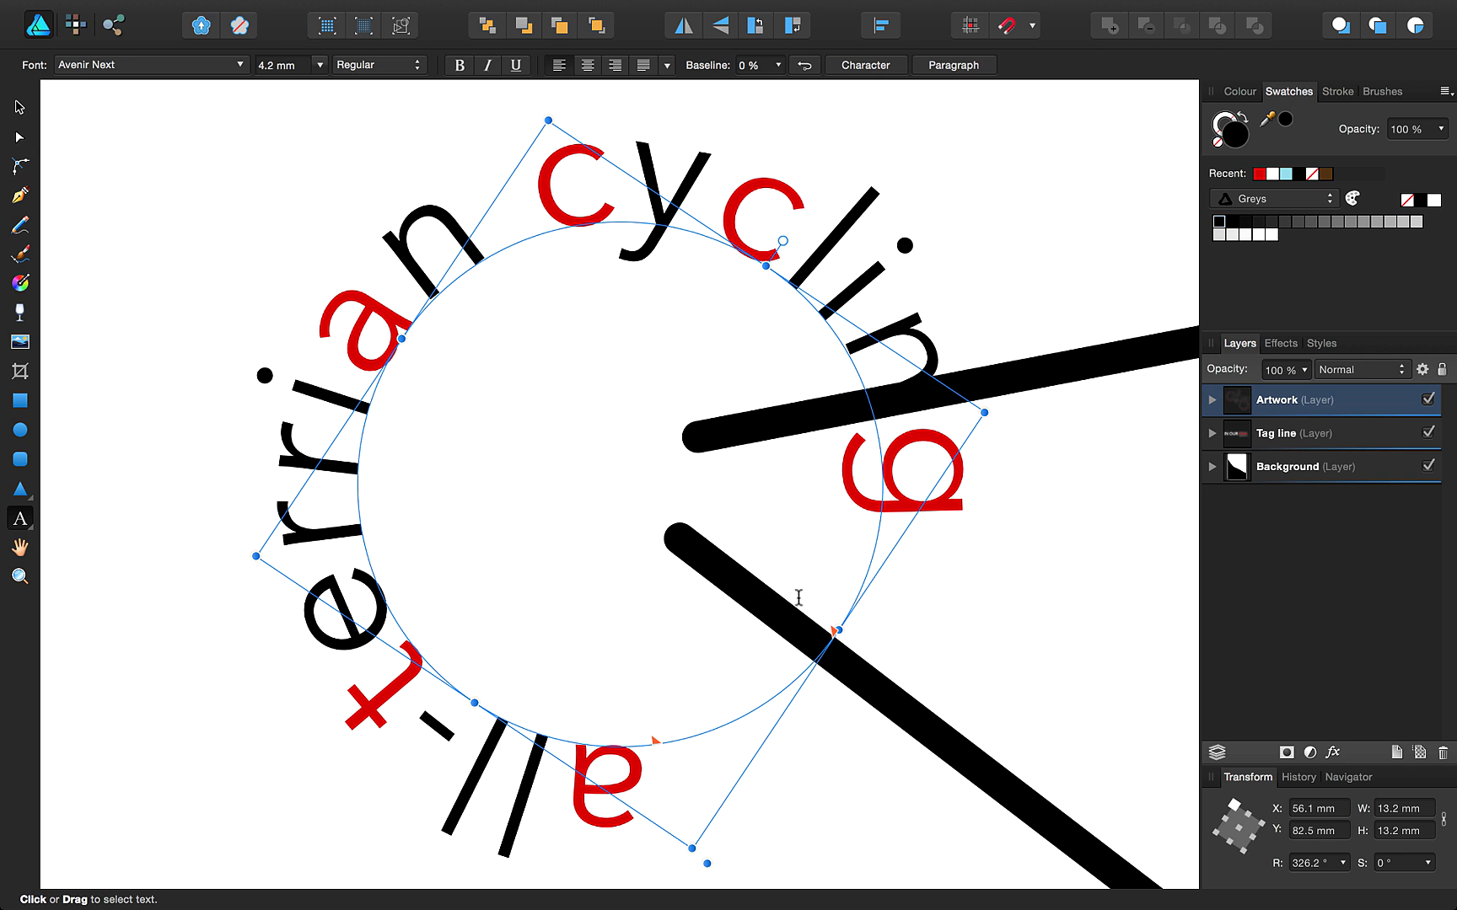
- Select all the rear hub text and set its capitalization to All Caps
key(alt+shift+Left)
key(alt+shift+Left)
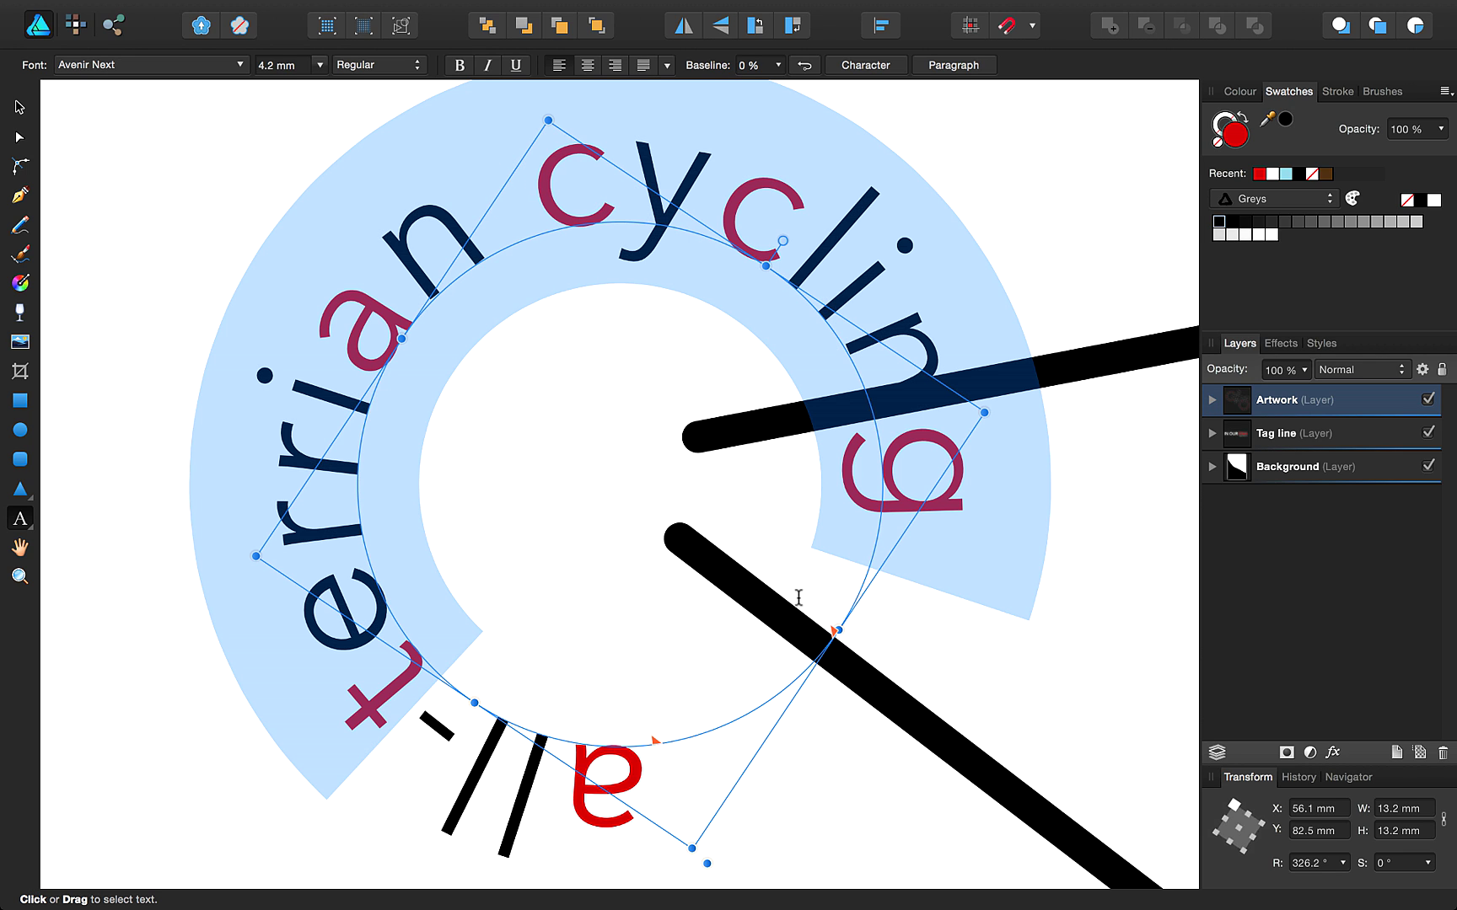
key(alt+shift+Left)
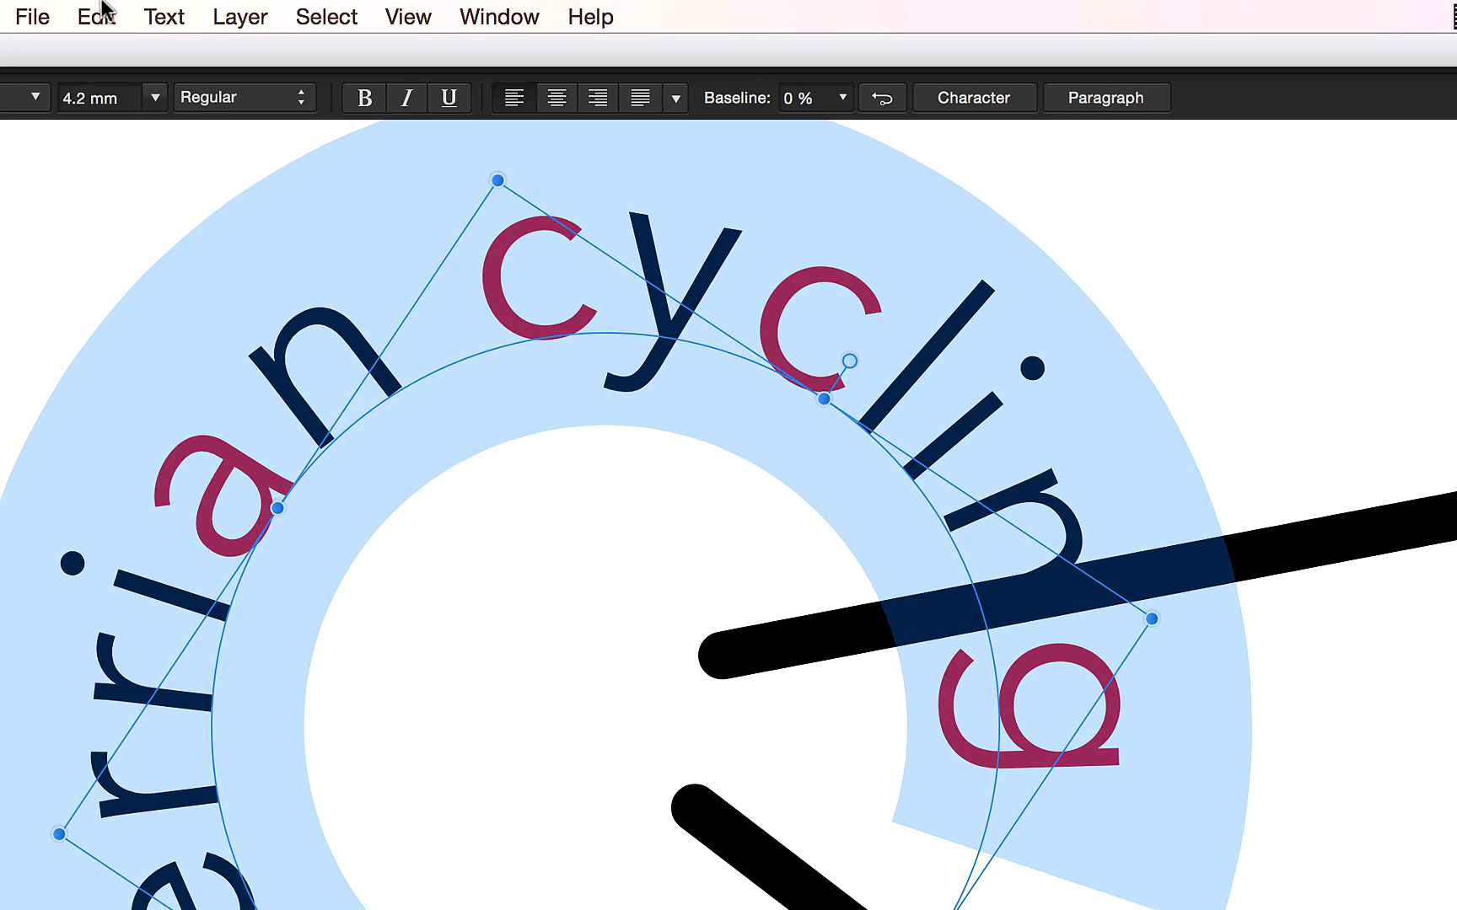
click(156, 15)
mouse_move(257, 291)
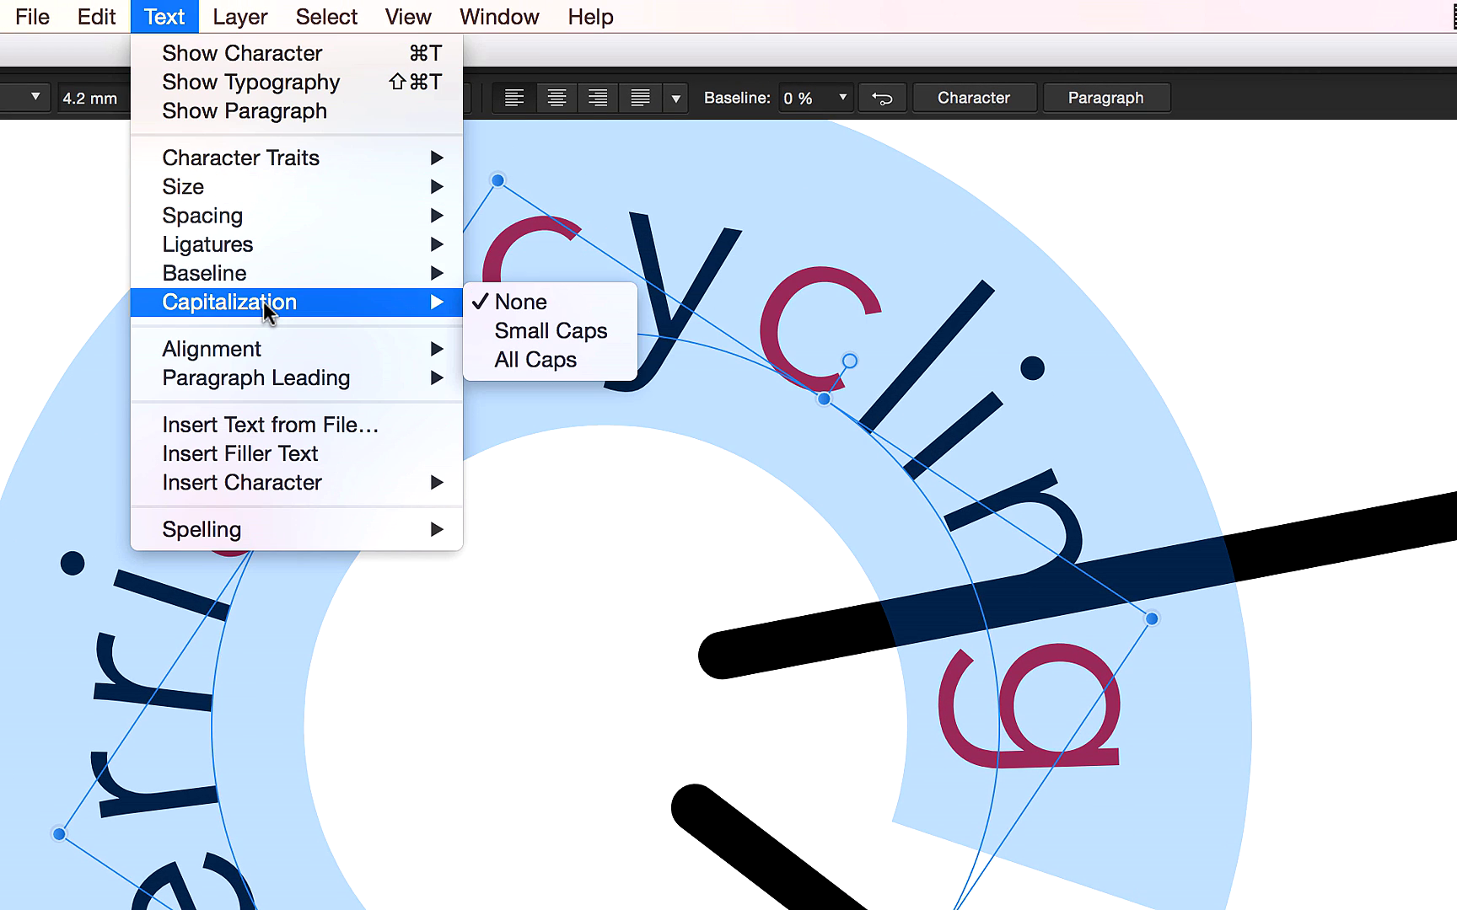
click(573, 360)
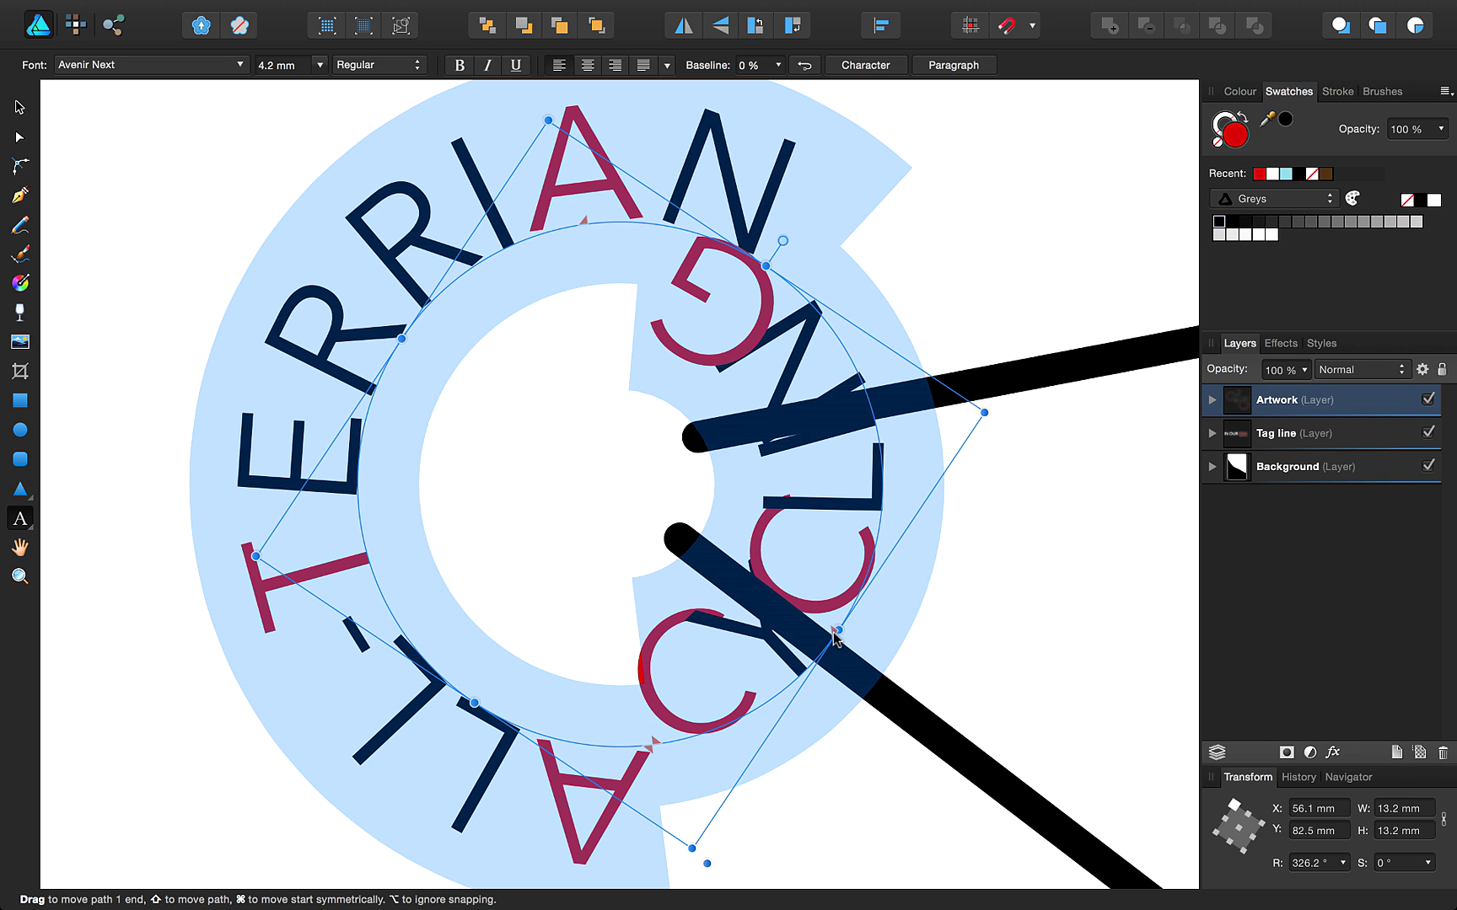
- Move the hub text's end marker round to its start marker and enlarge the path about its centre to 20.3 mm
mouse_move(836, 632)
mouse_down()
mouse_move(754, 700)
mouse_move(656, 739)
mouse_up()
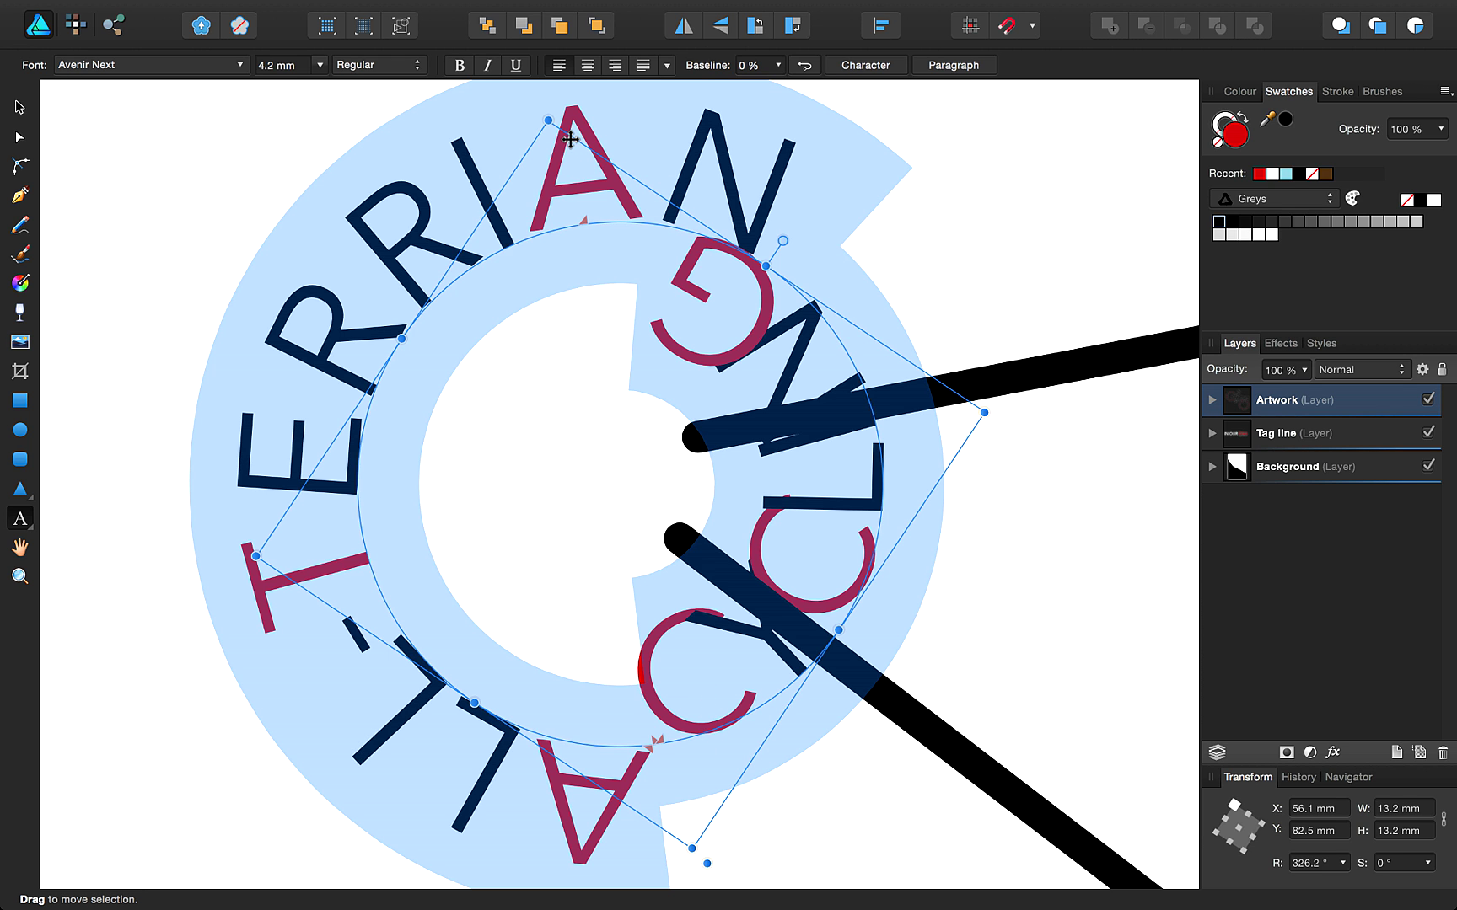
drag(548, 120, 529, 77)
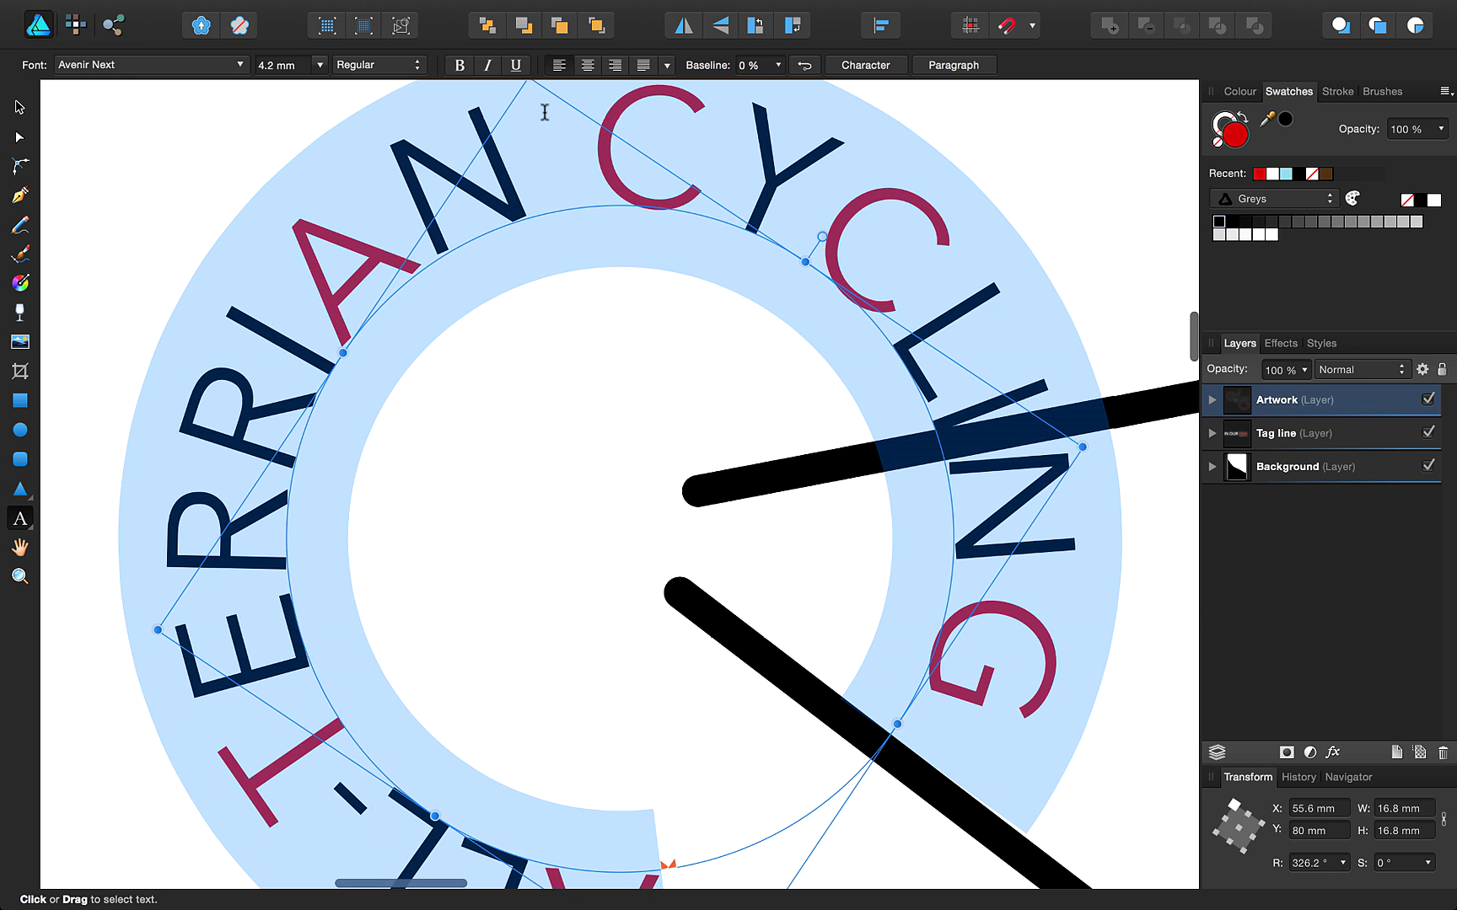
scroll(545, 113, down, 6)
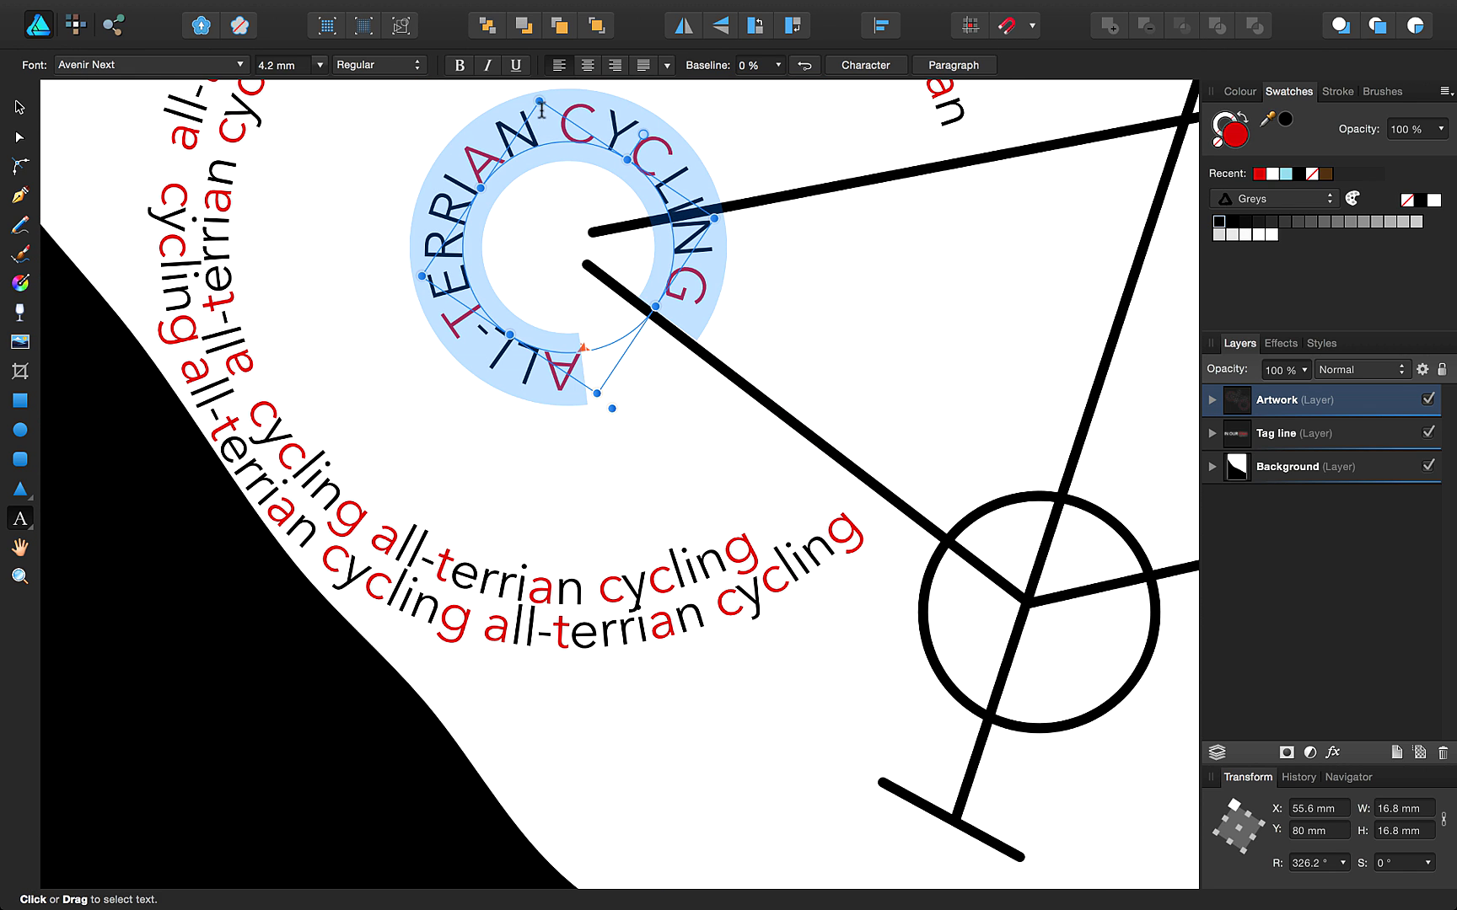
drag(597, 394, 601, 425)
scroll(726, 381, up, 1)
scroll(726, 382, up, 2)
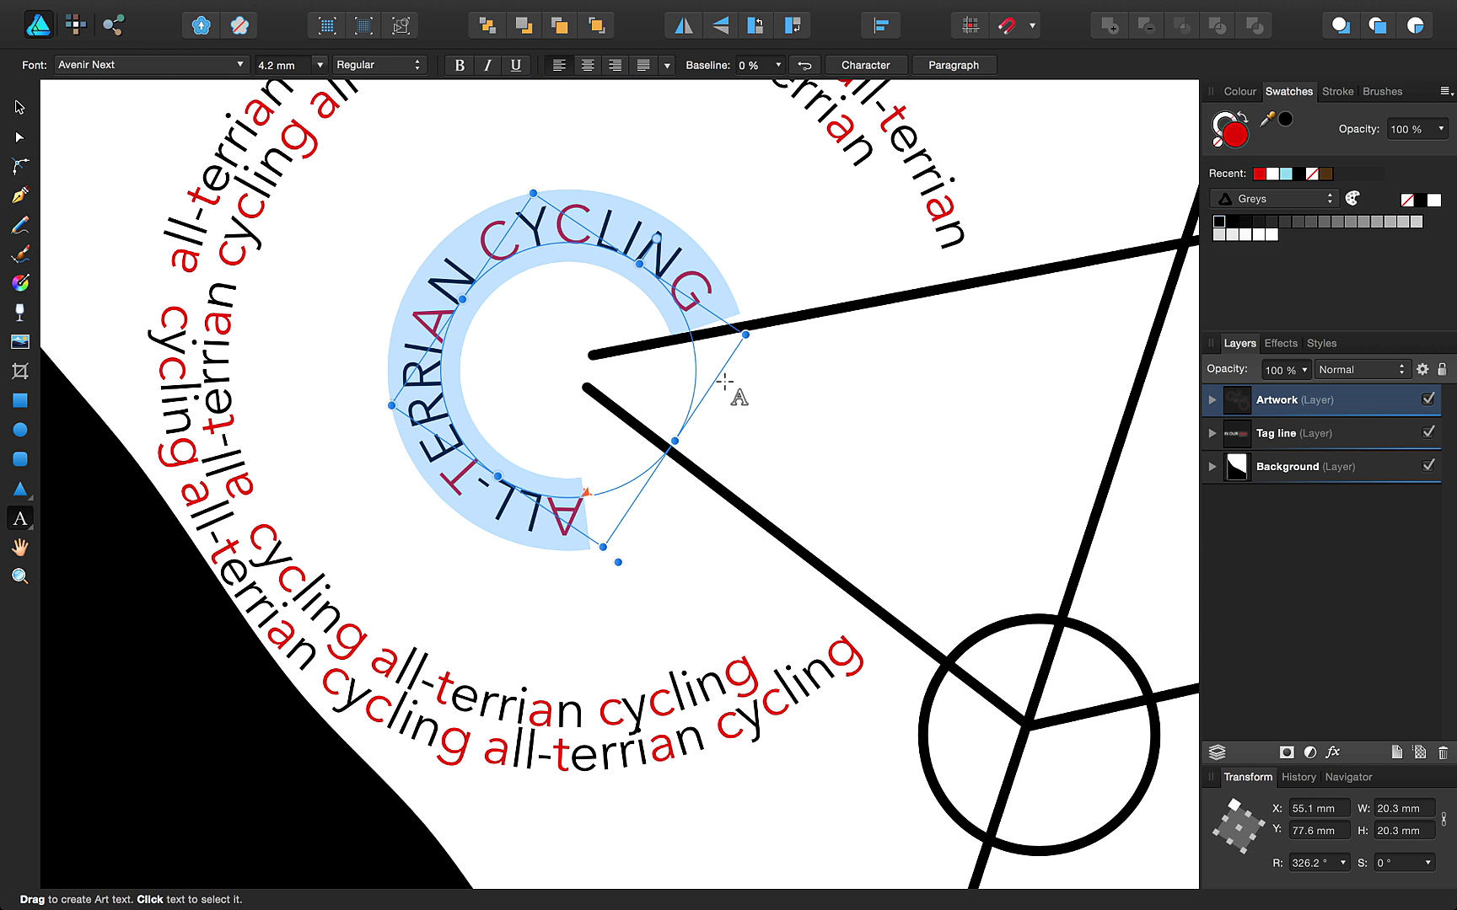
- Reverse the rear hub's text path, rotate it to 172.3° and deselect it
click(805, 67)
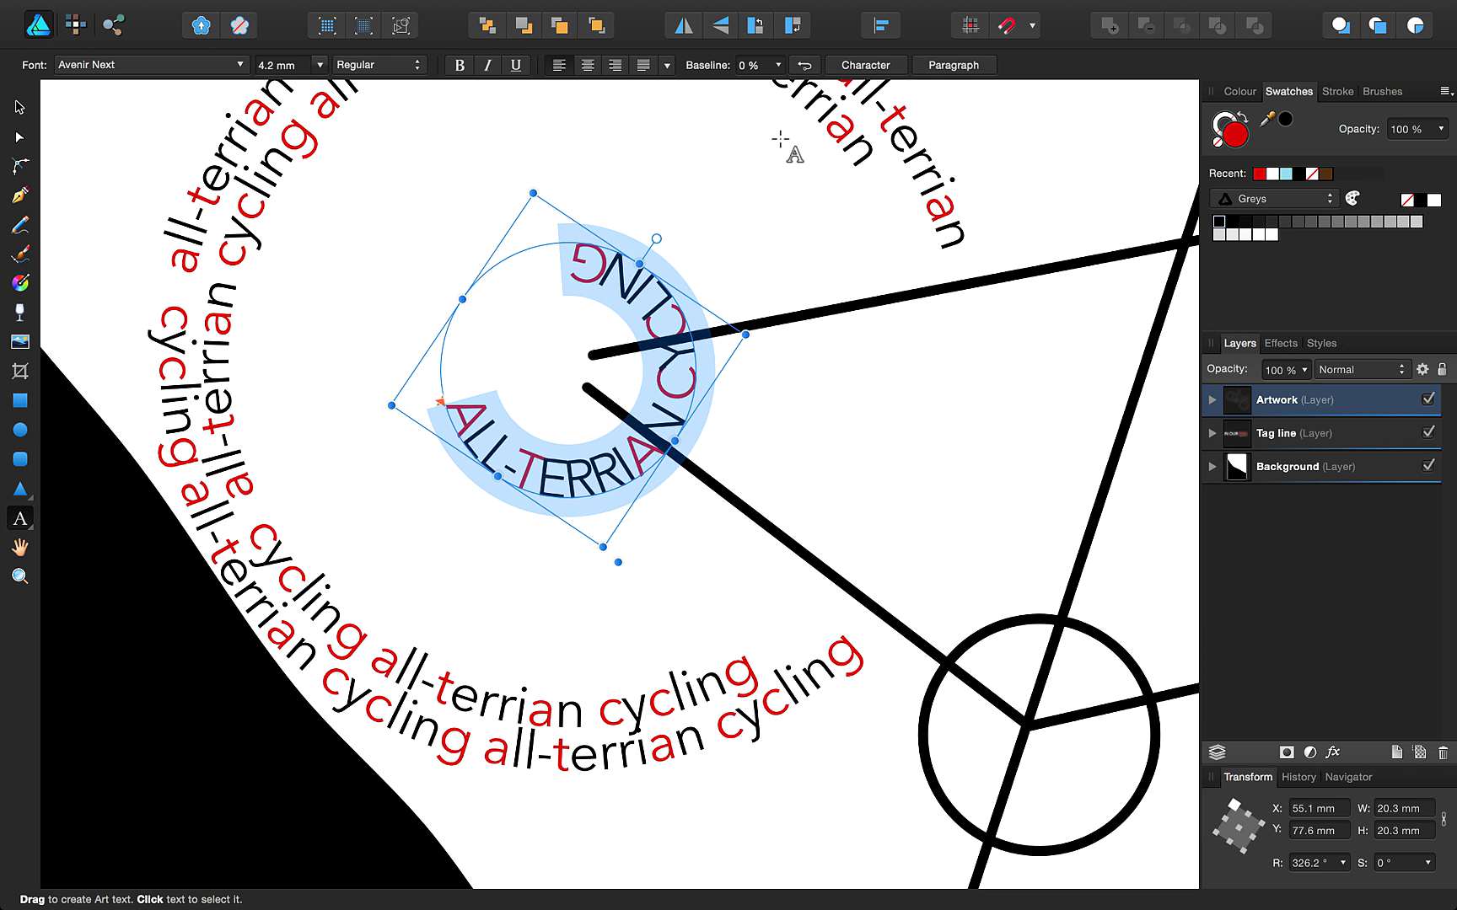
drag(657, 238, 589, 579)
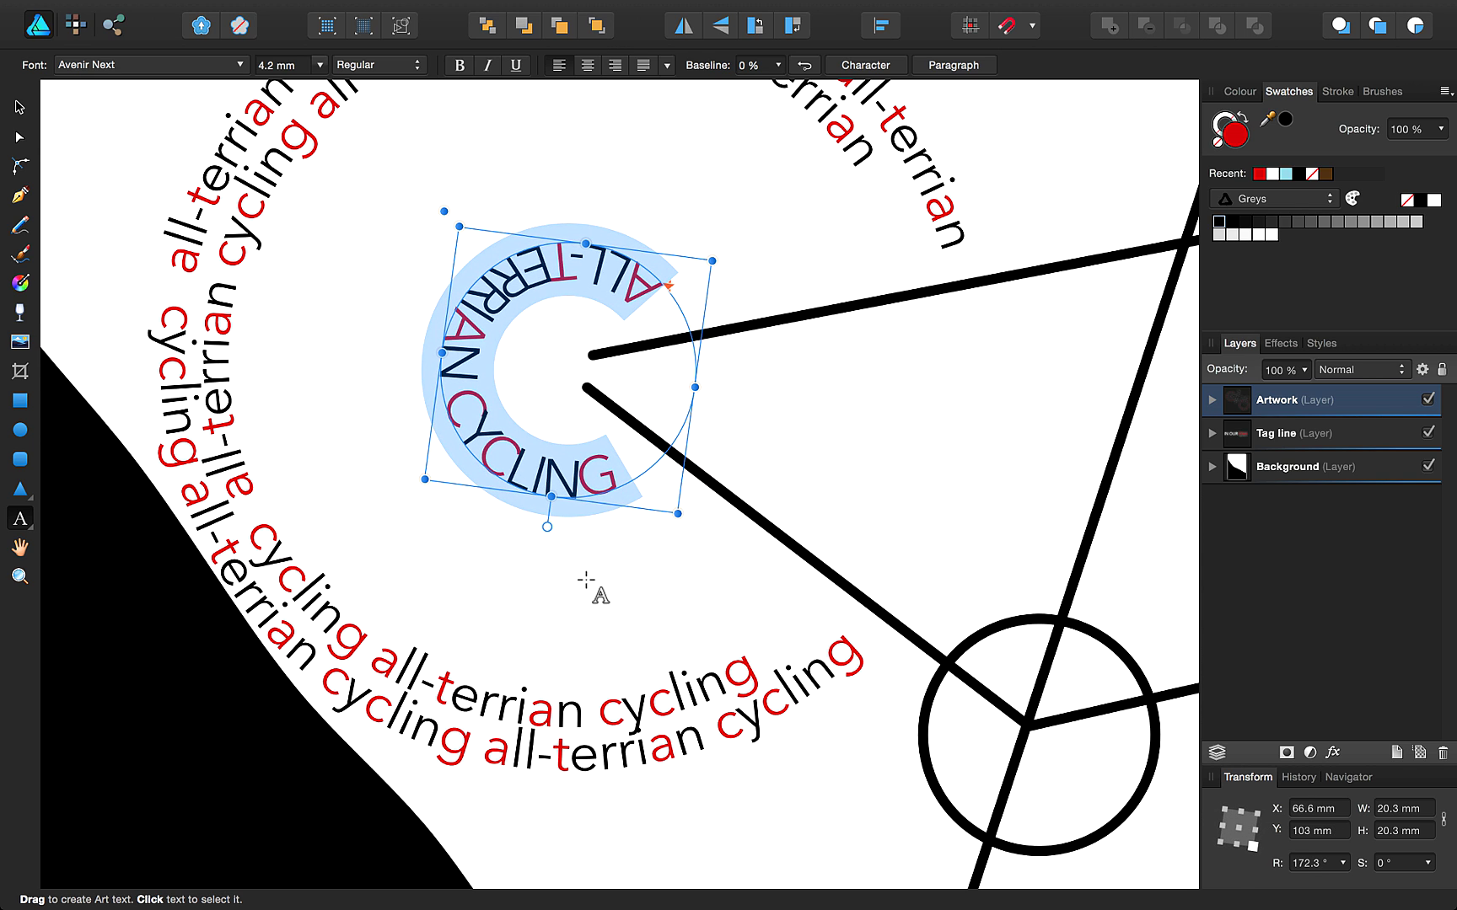
key(super+0)
key(v)
key(super+d)
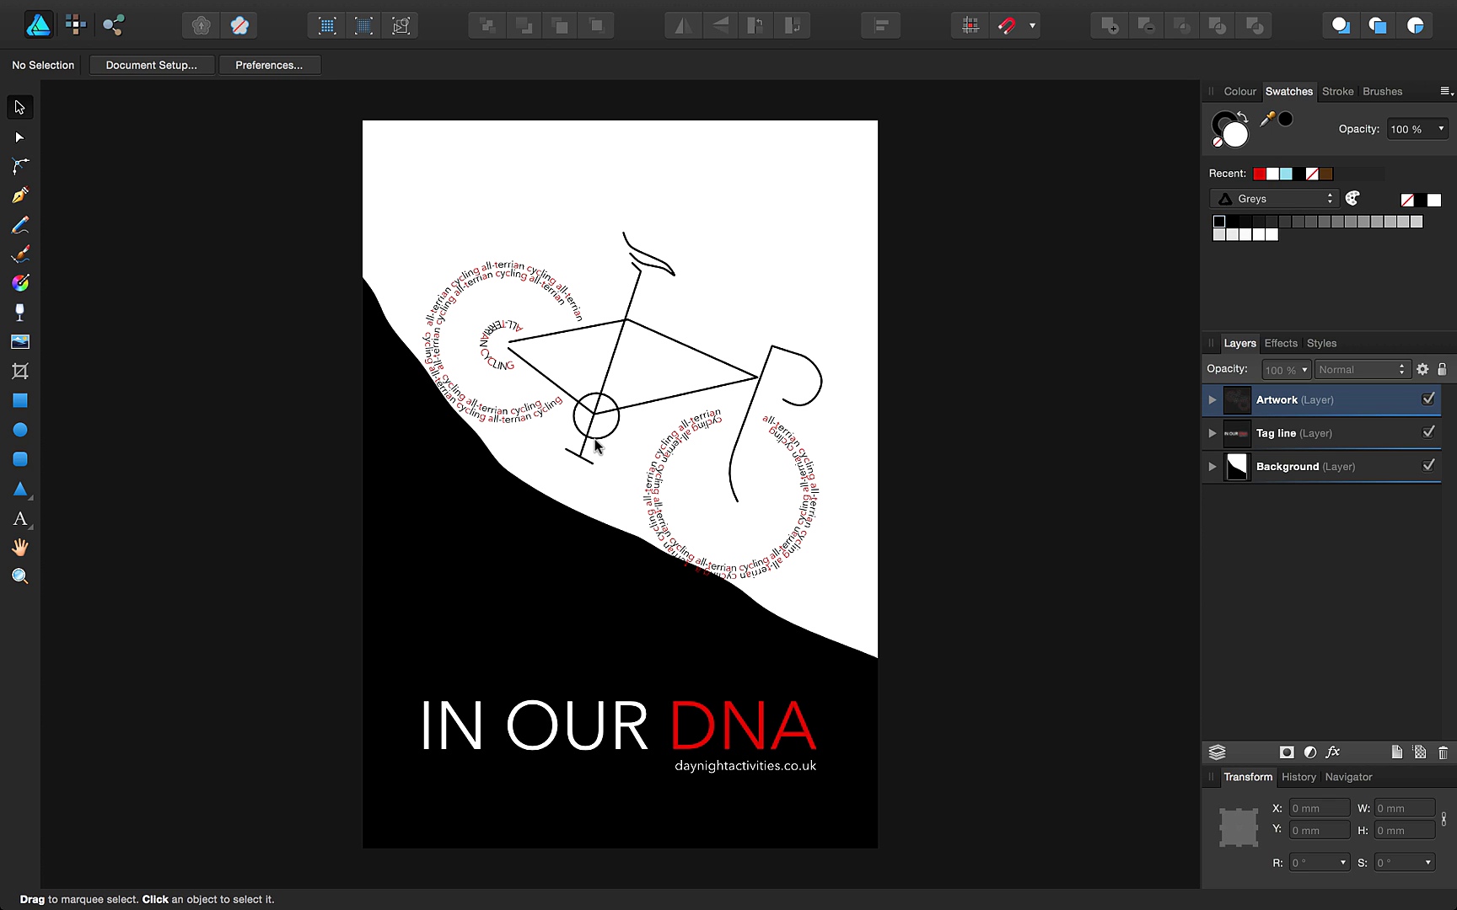
- Duplicate the front wheel's circular text and place the copy in the upper right of the page
click(683, 442)
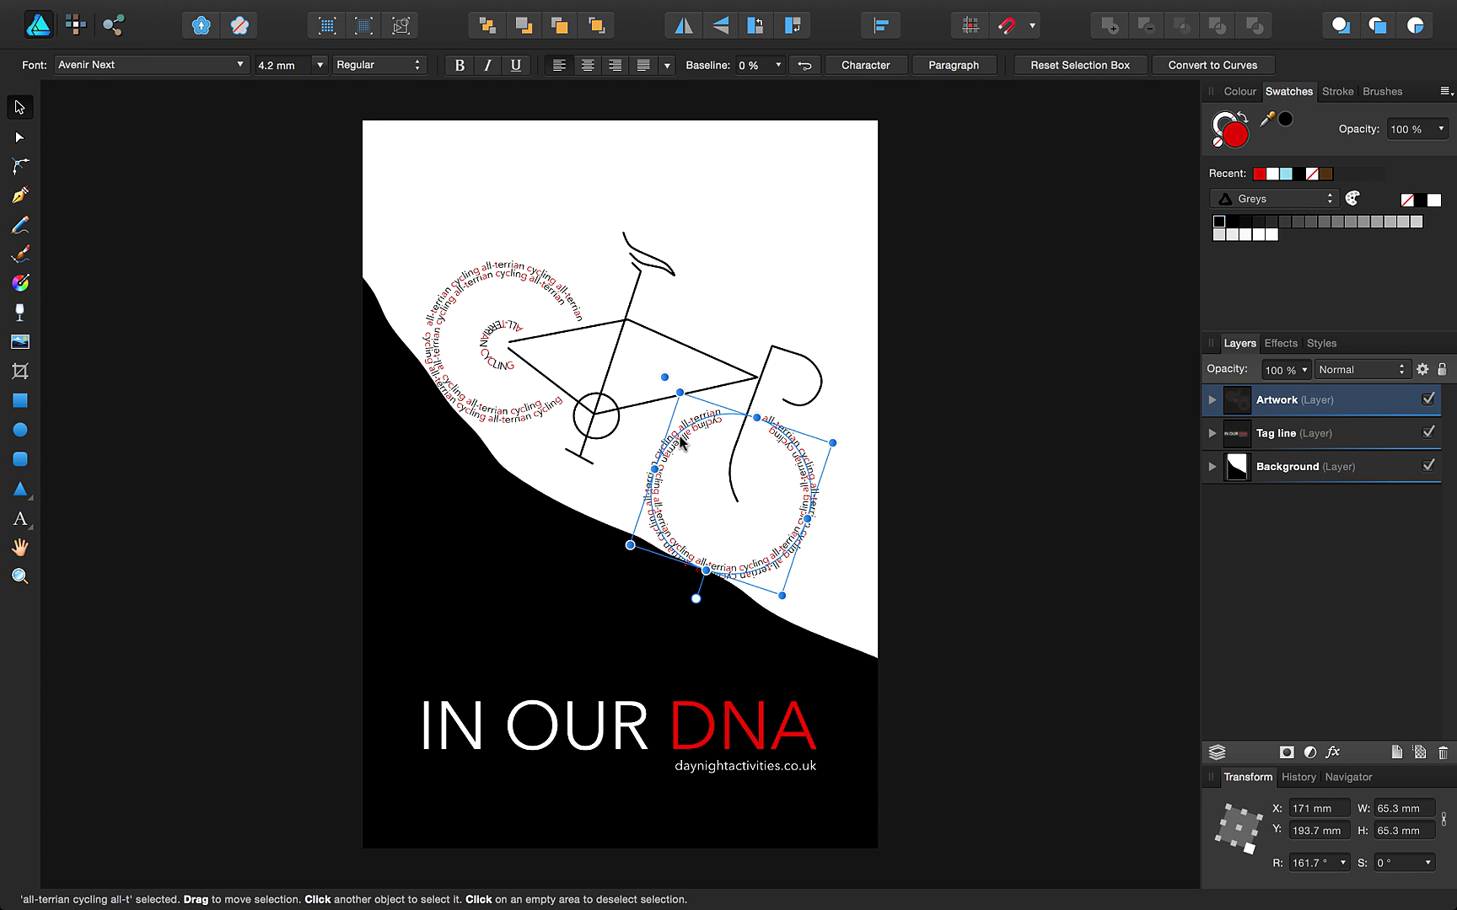
drag(682, 440, 727, 170)
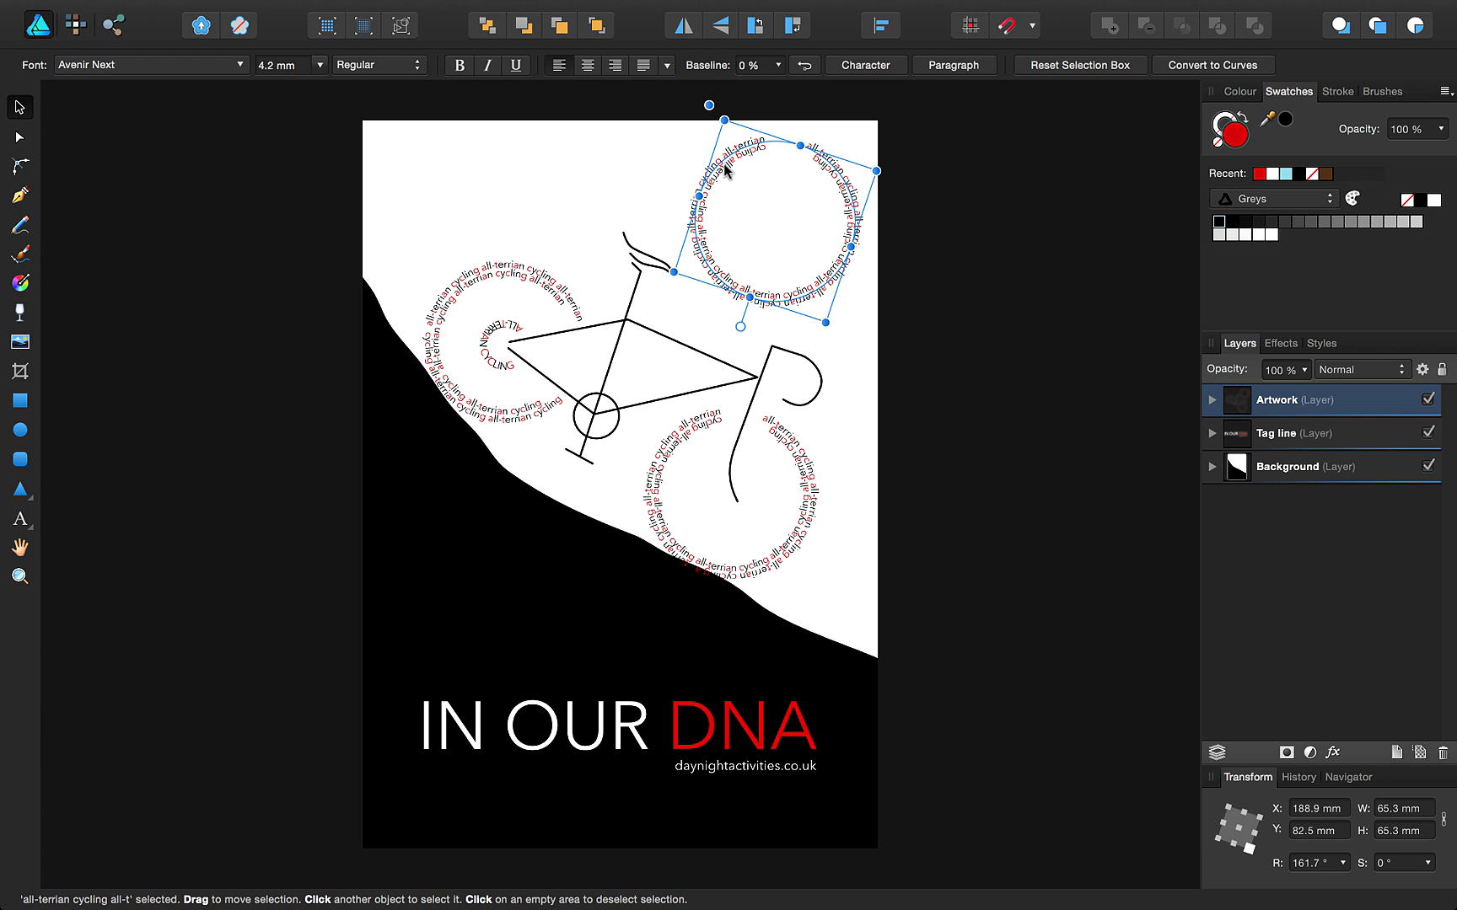
key(super+alt+0)
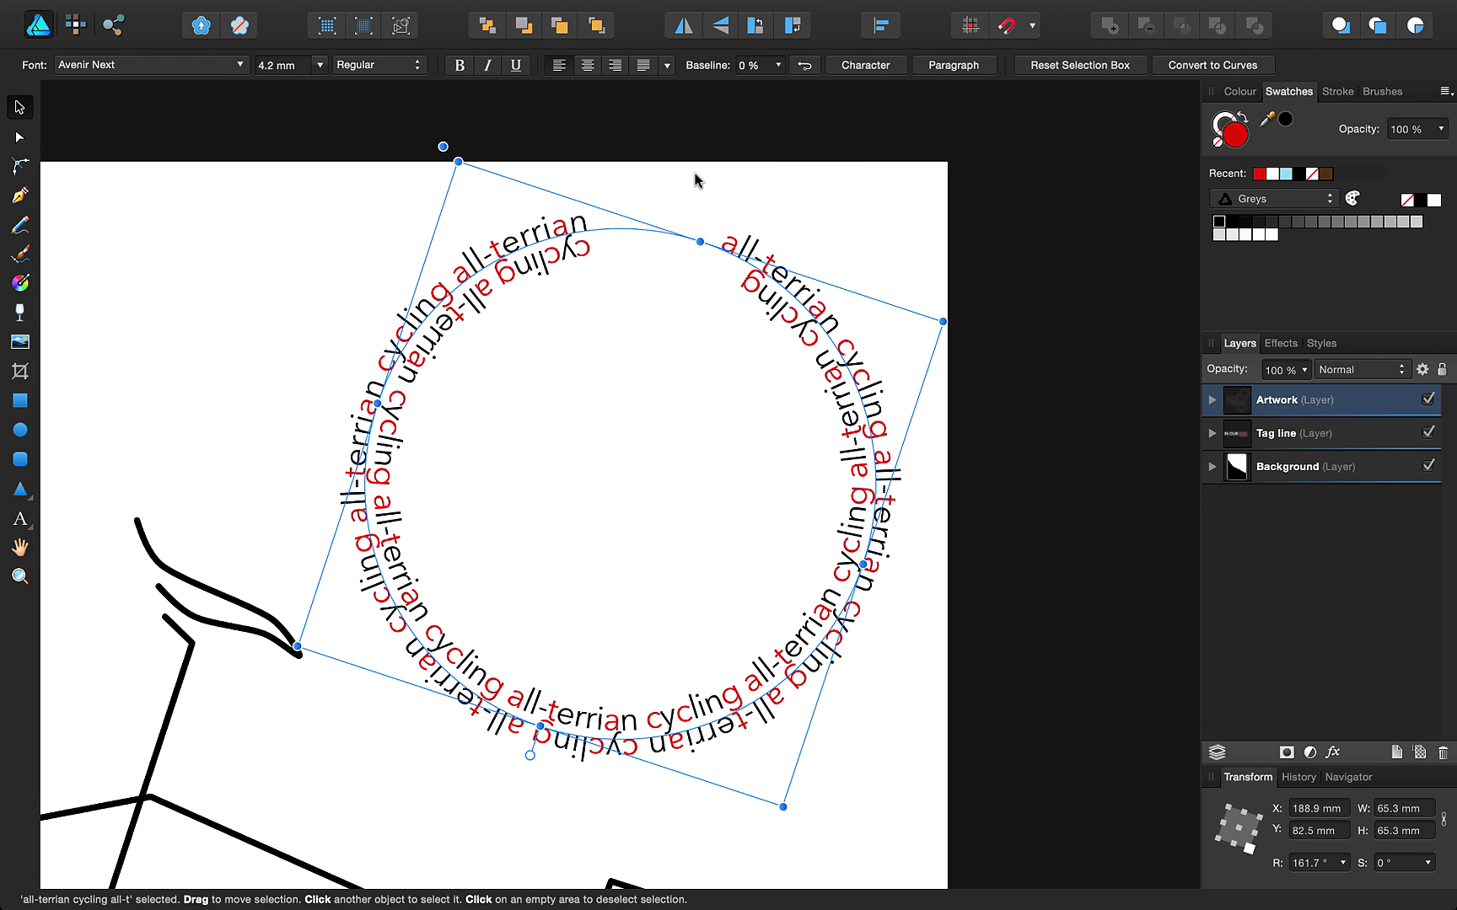
- Set all text on the duplicated wheel to All Caps and enlarge its path about the centre to 68.6 mm
click(19, 523)
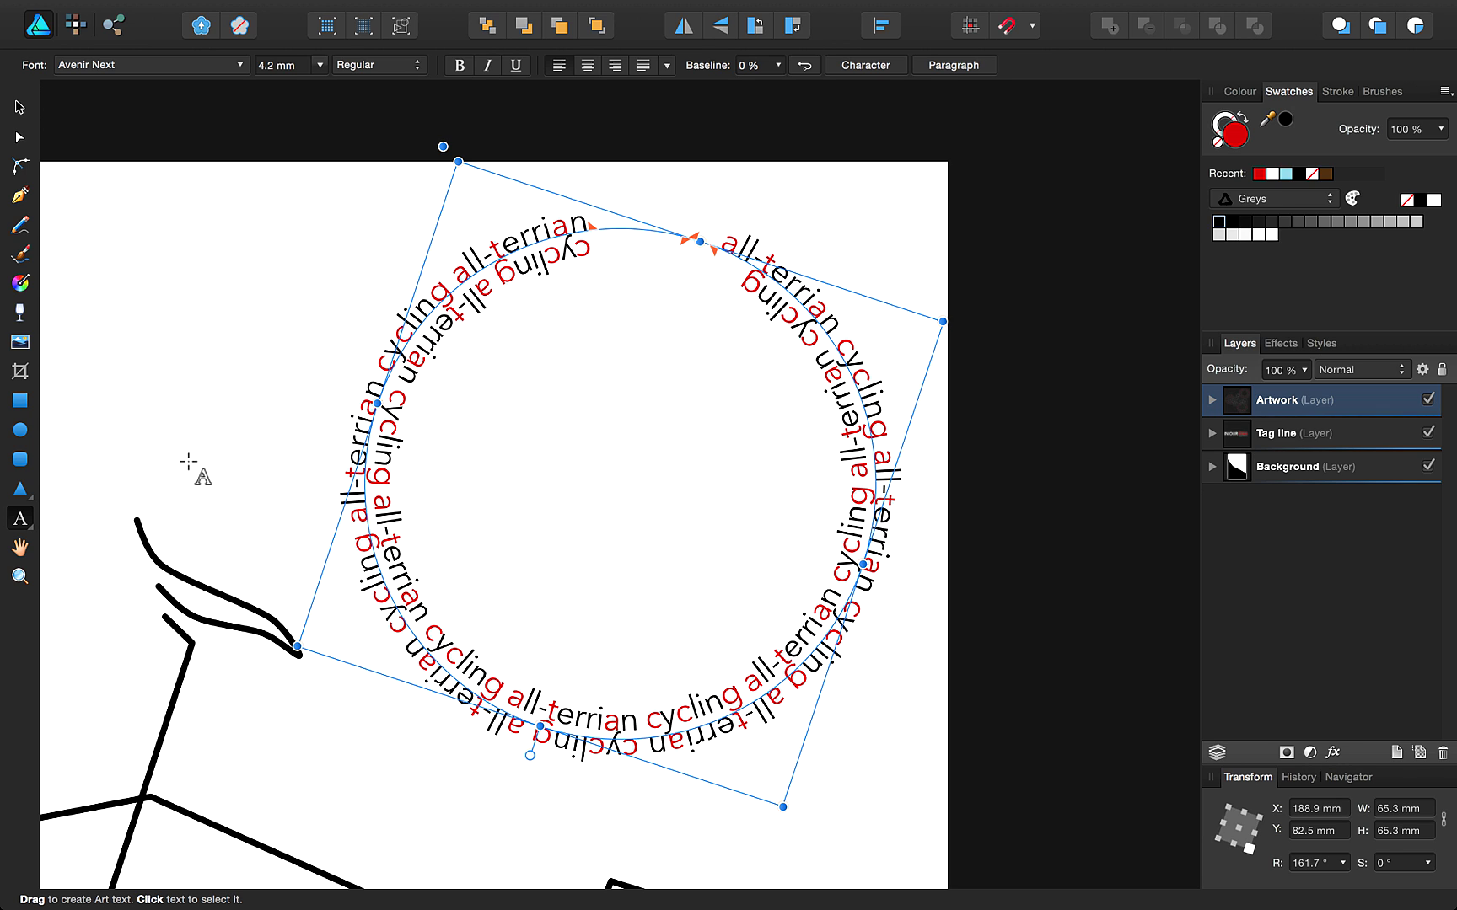
key(super+a)
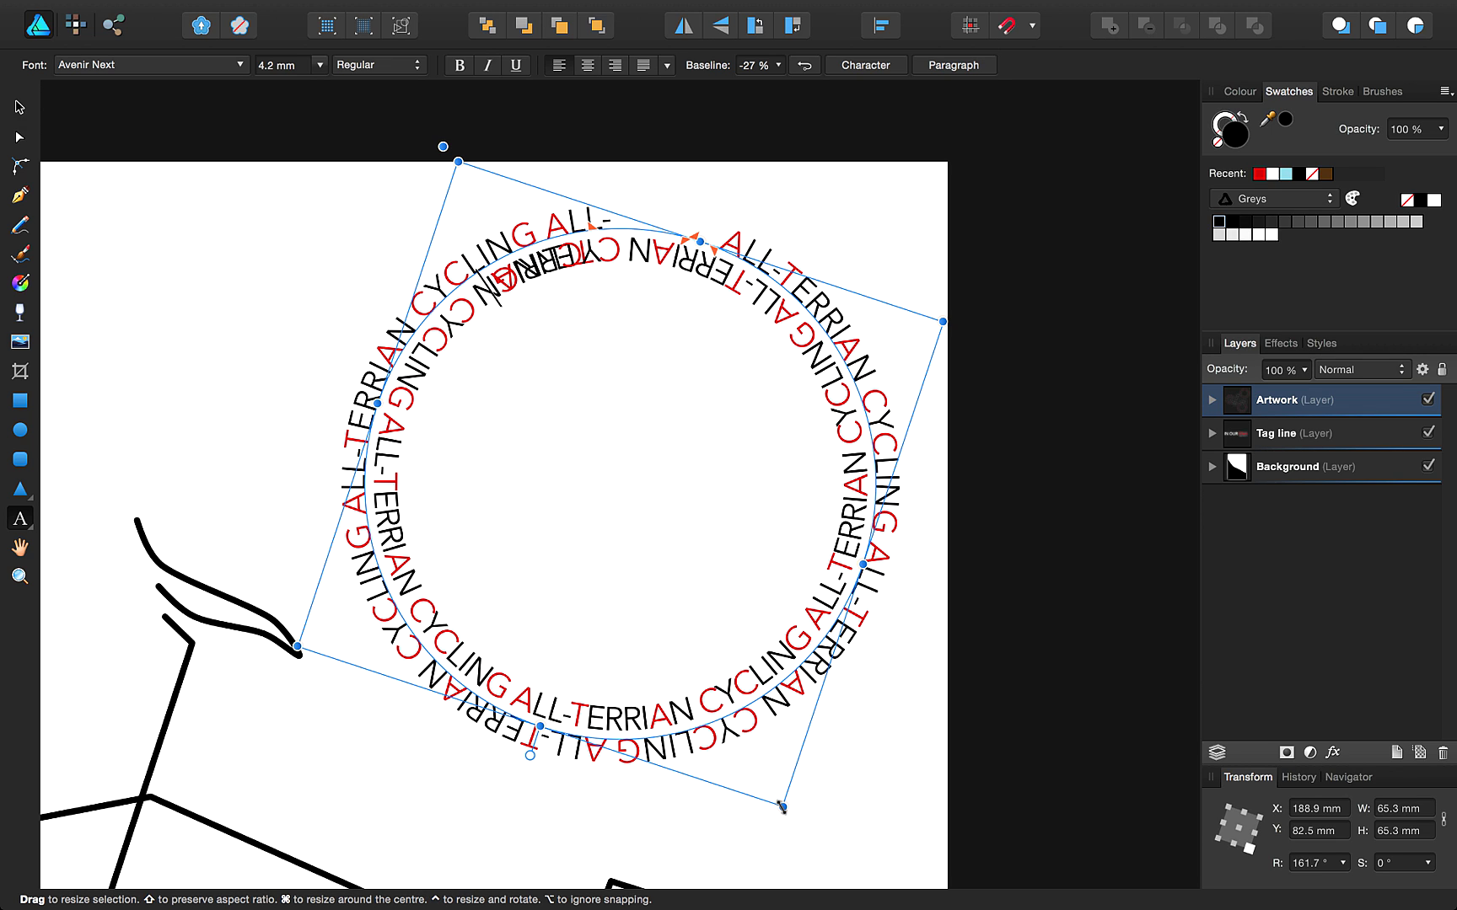
drag(782, 807, 790, 822)
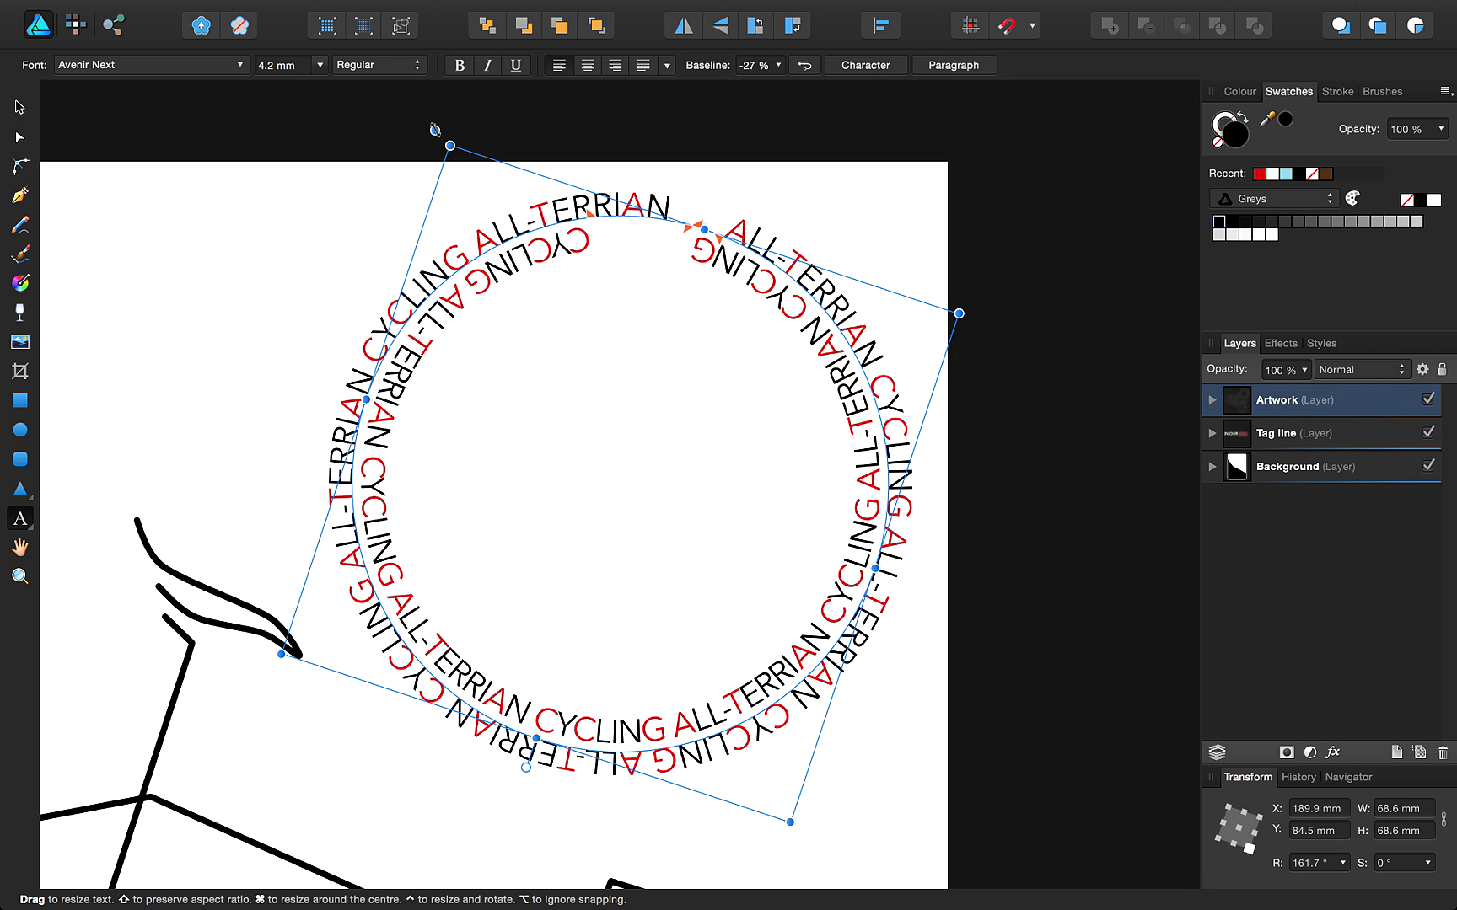
- Scale the duplicated all-caps circular text down to 19 mm and move it over the black chainring circle
drag(434, 129, 682, 616)
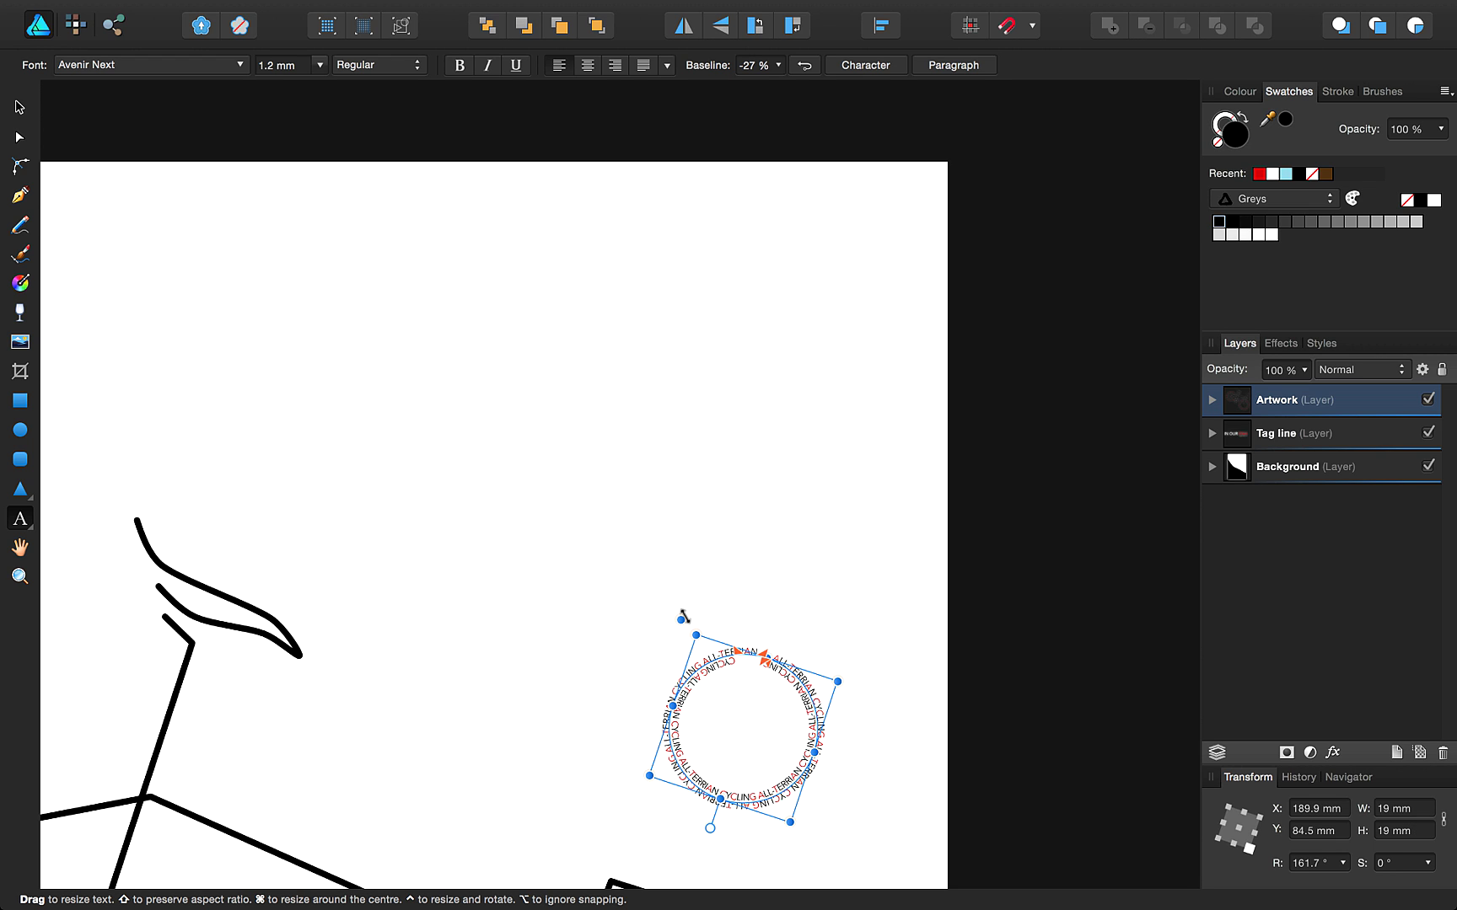
key(super+0)
key(Escape)
drag(758, 685, 578, 426)
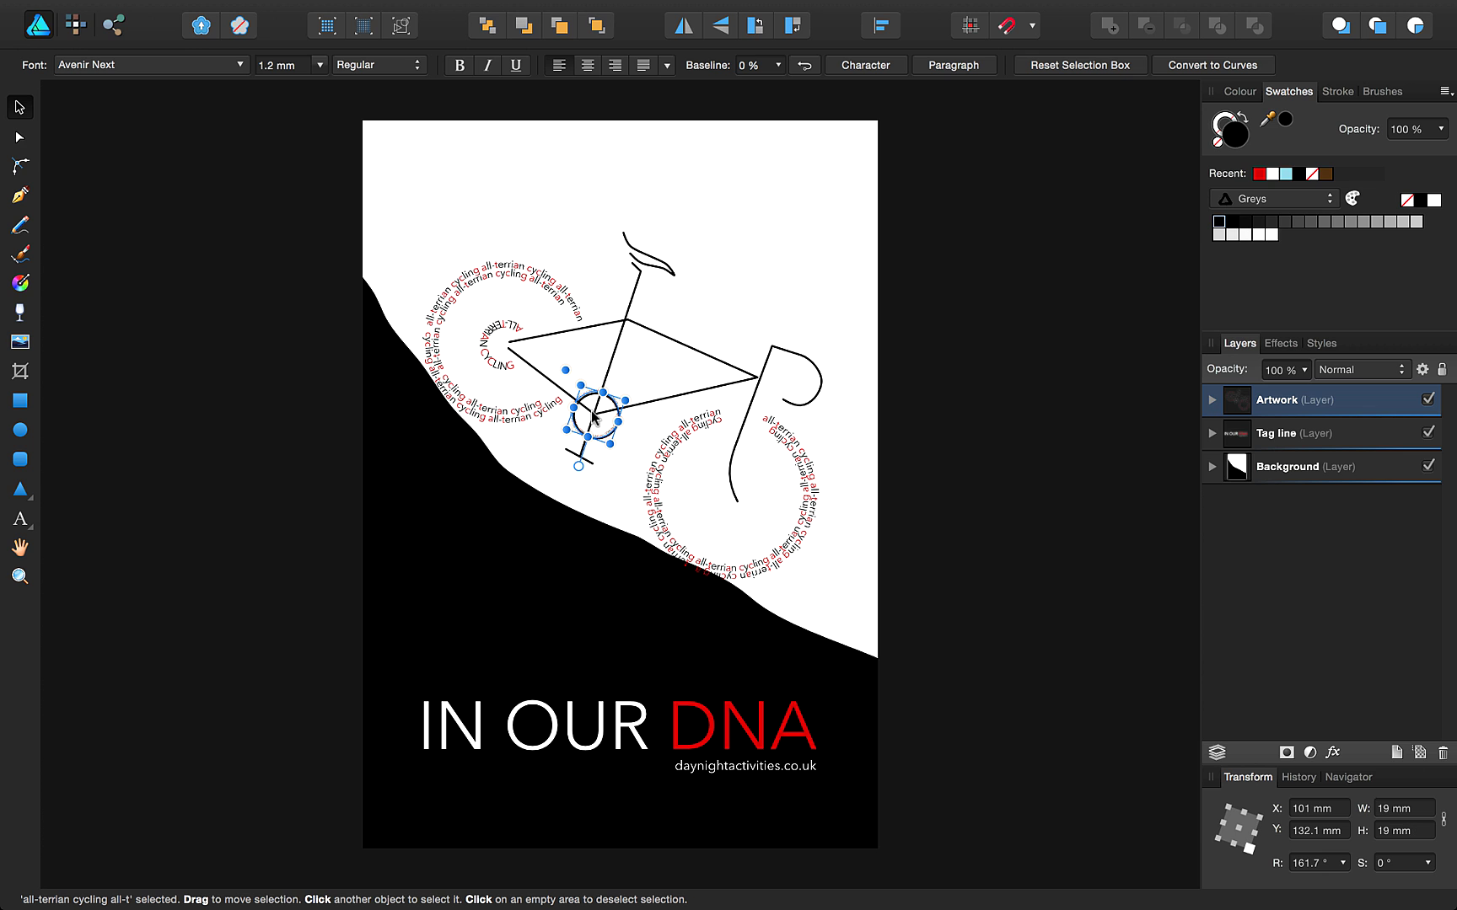
- Remove the black chainring ellipse underneath the small circular text
key(super+alt+0)
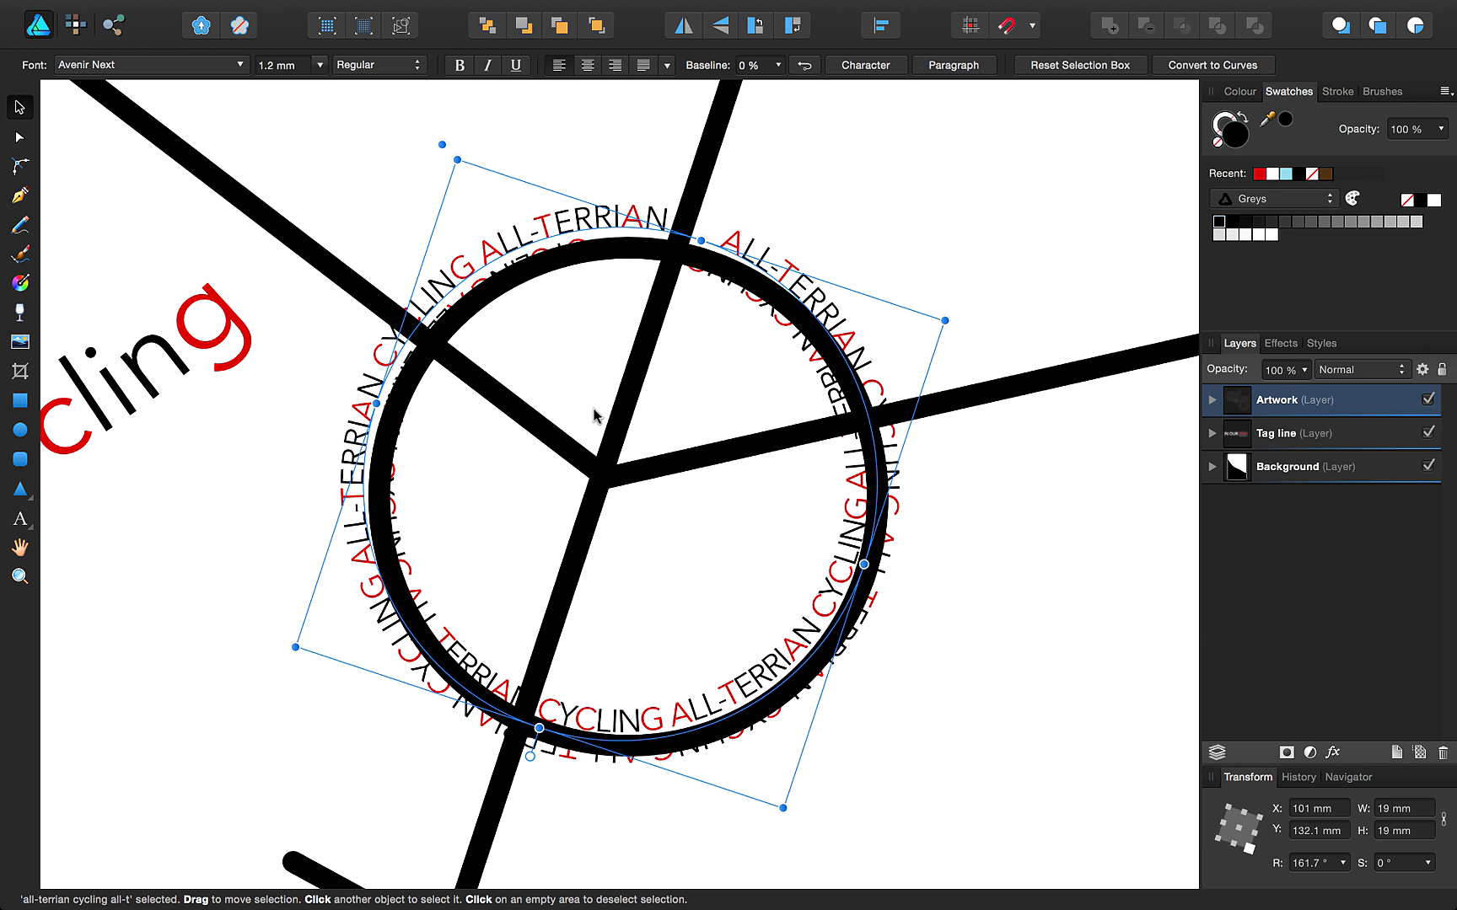
click(489, 294)
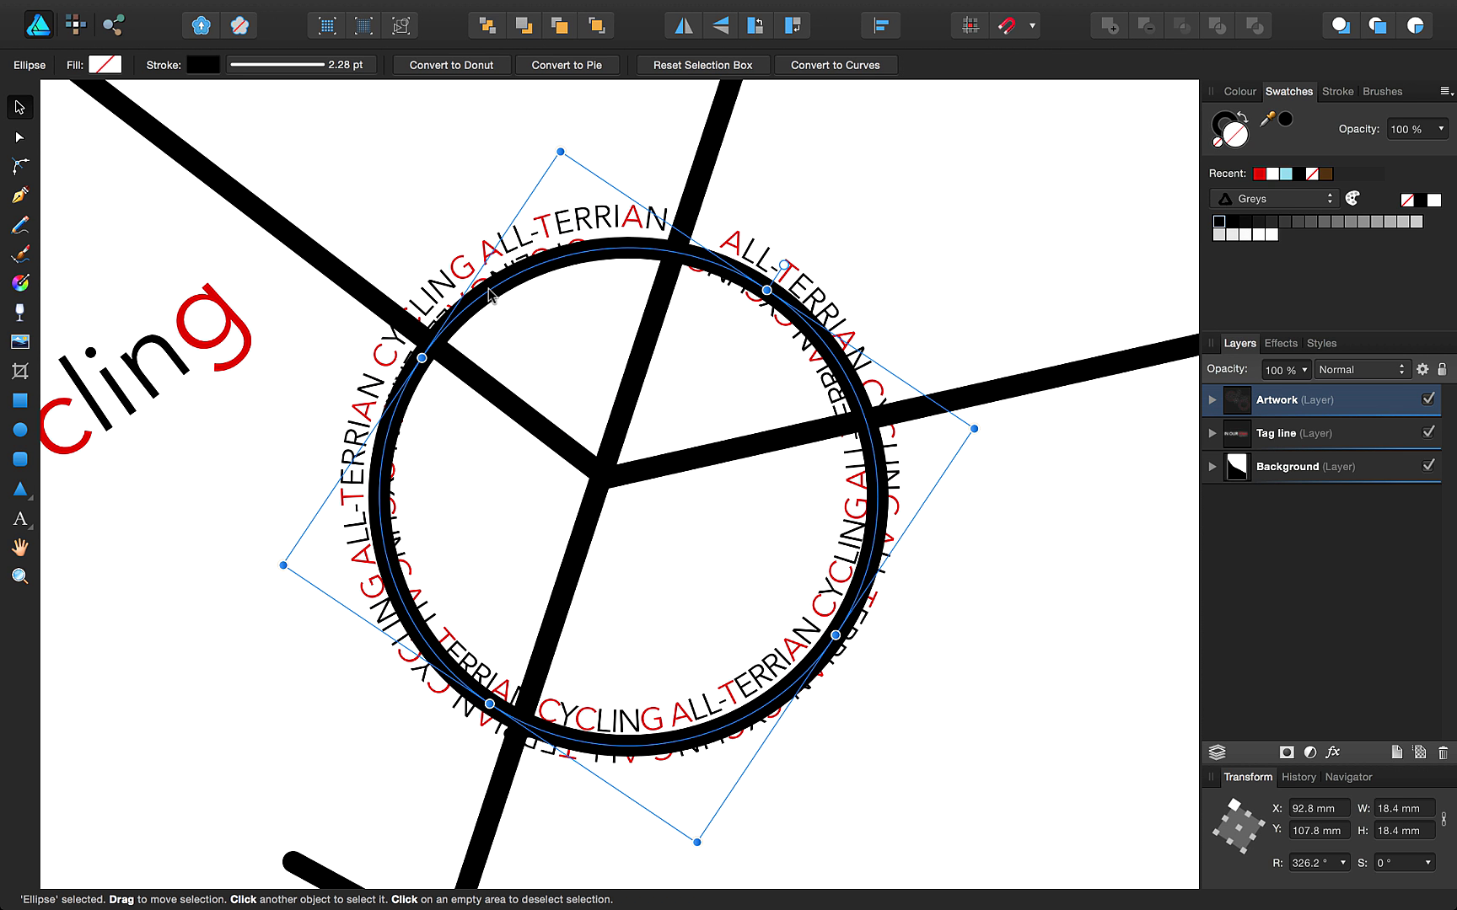
key(super+d)
key(super+0)
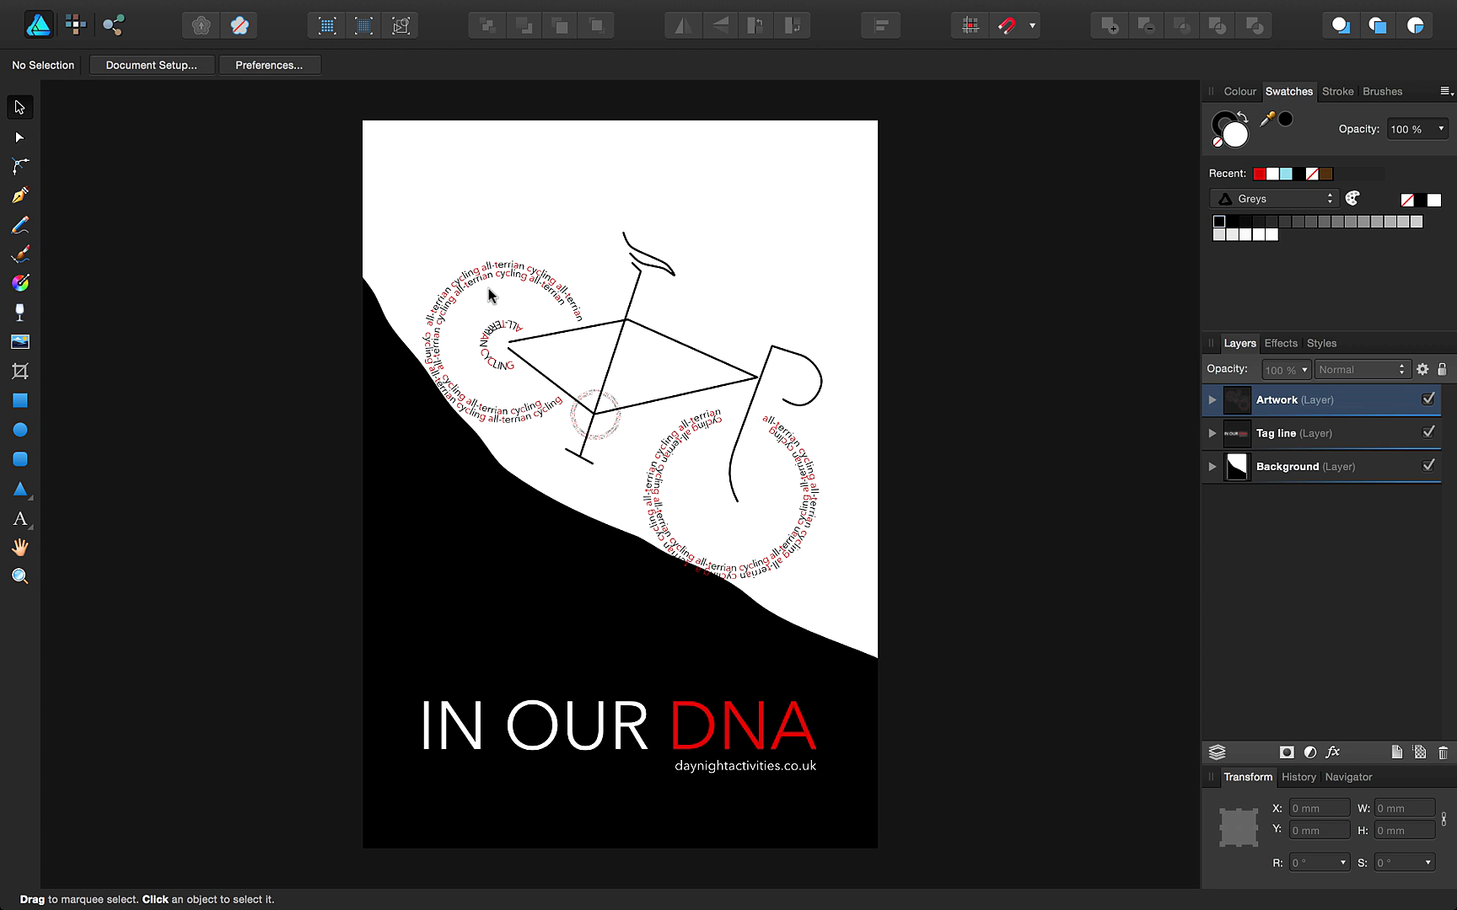
- Convert the black saddle curve into a text path reading "CYCLING ALL-TERRIAN" in alternating red and black
click(640, 252)
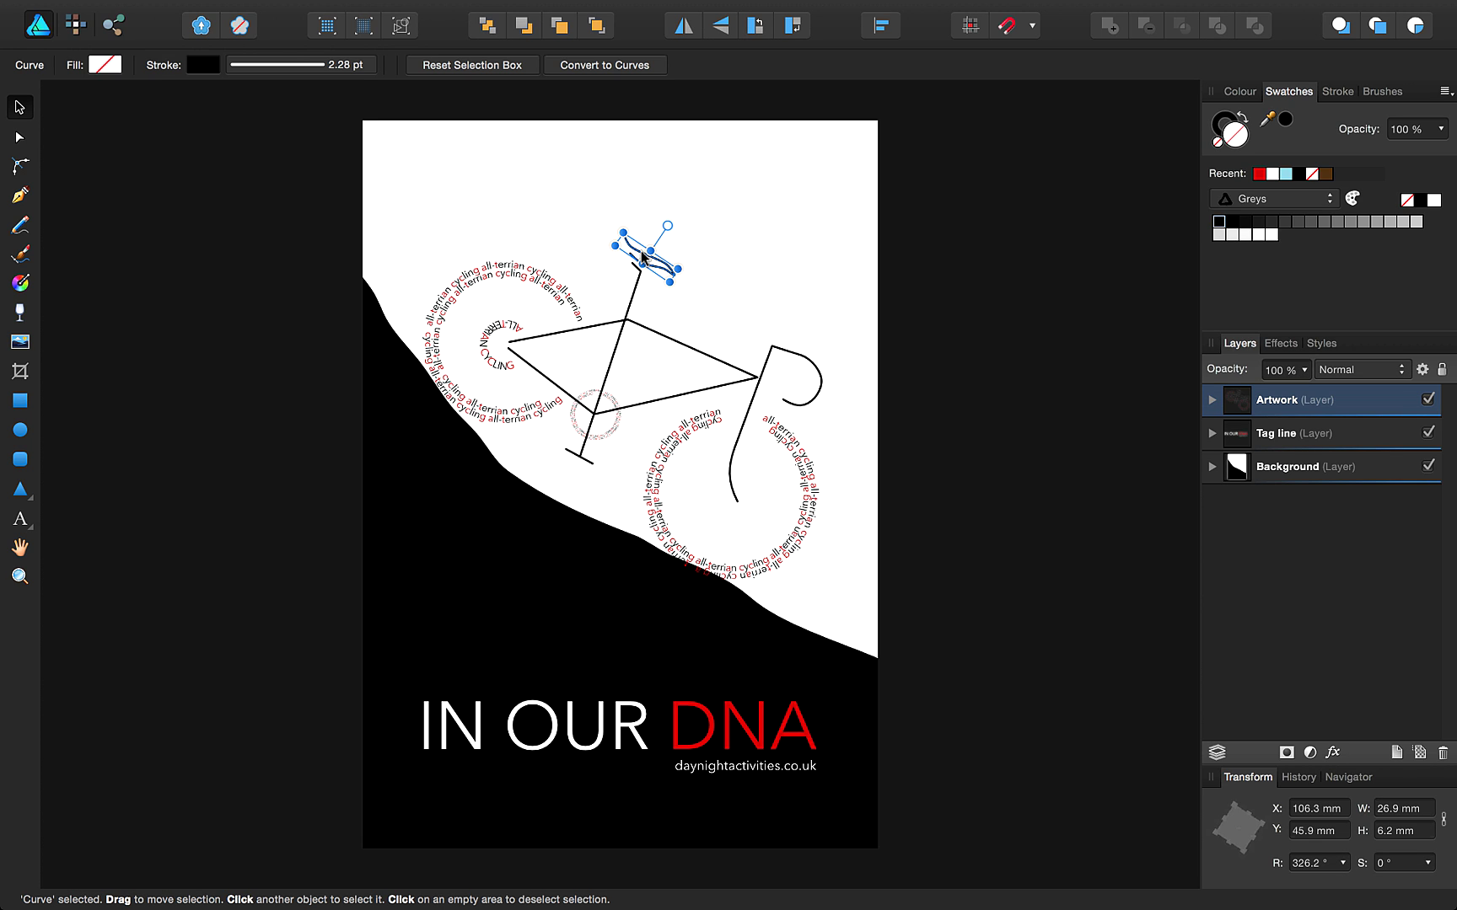
click(20, 519)
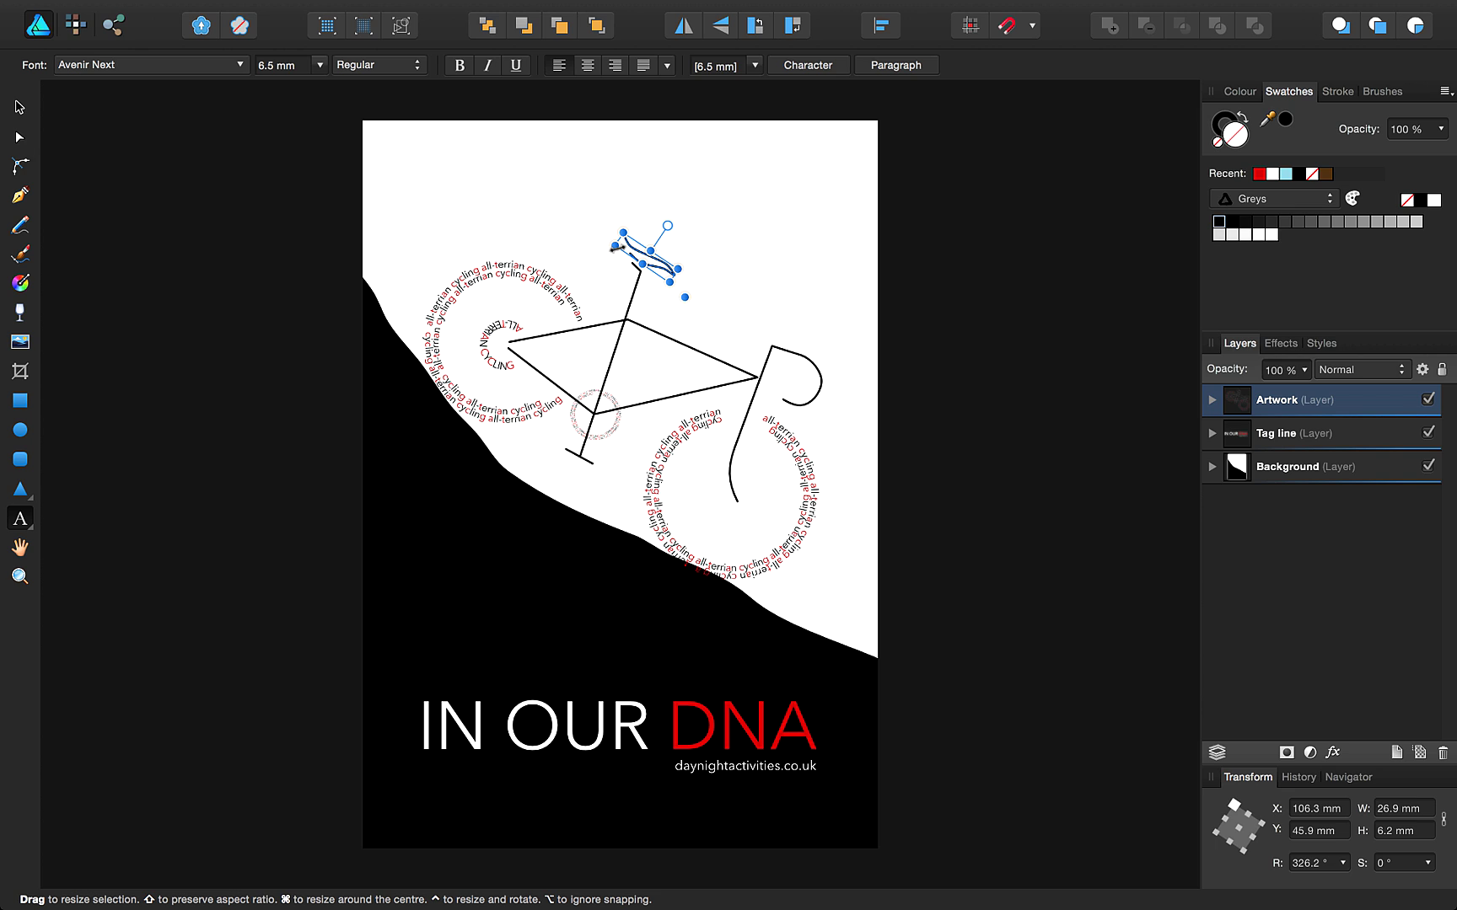
key(super+3)
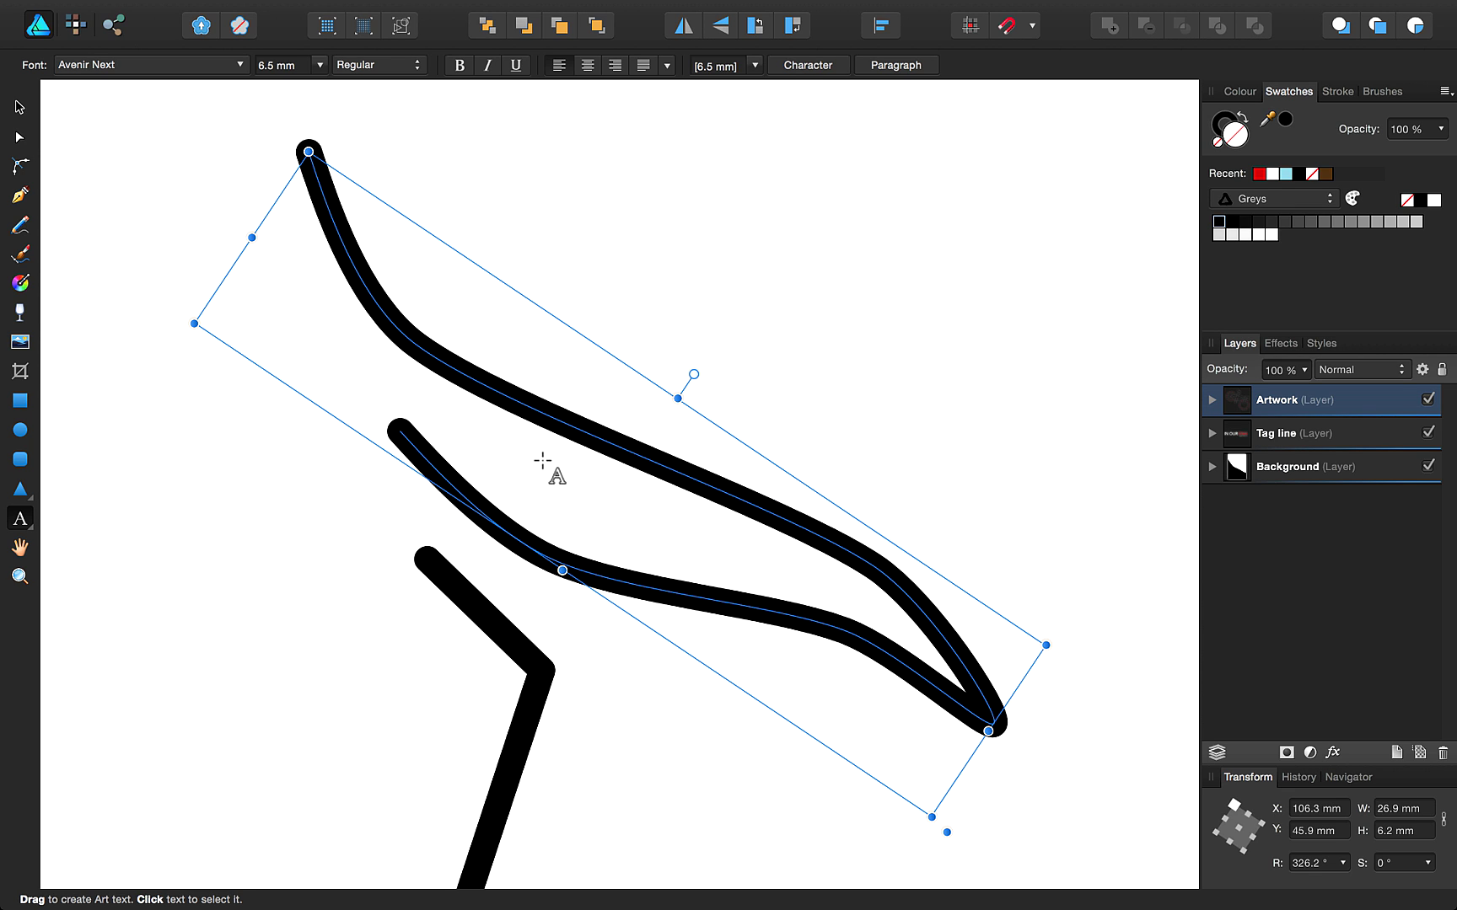
click(634, 590)
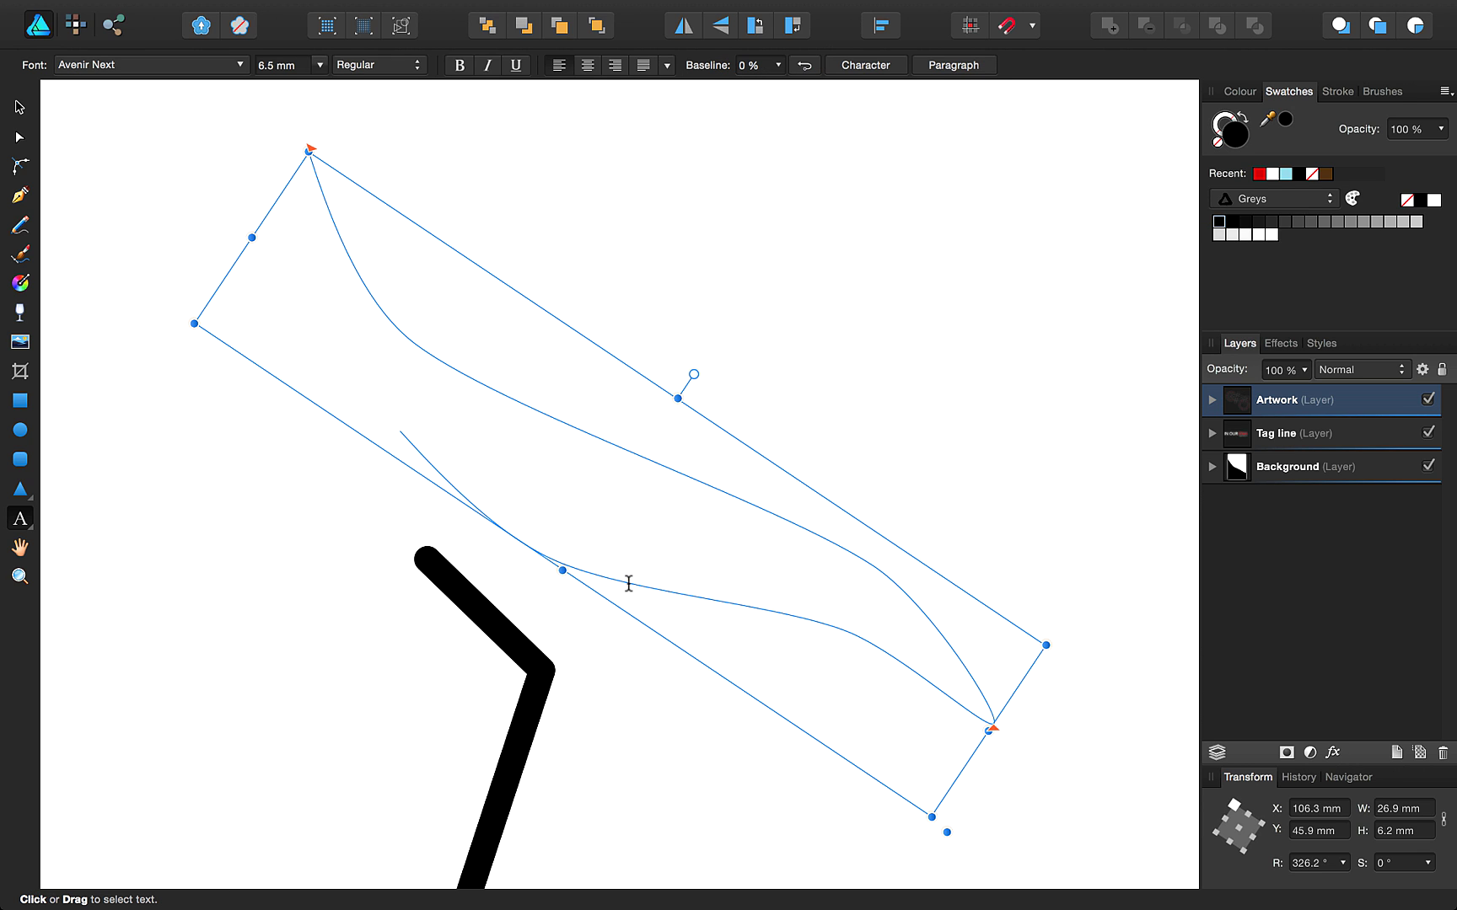
text(CYCLING ALL-TERRAIN)
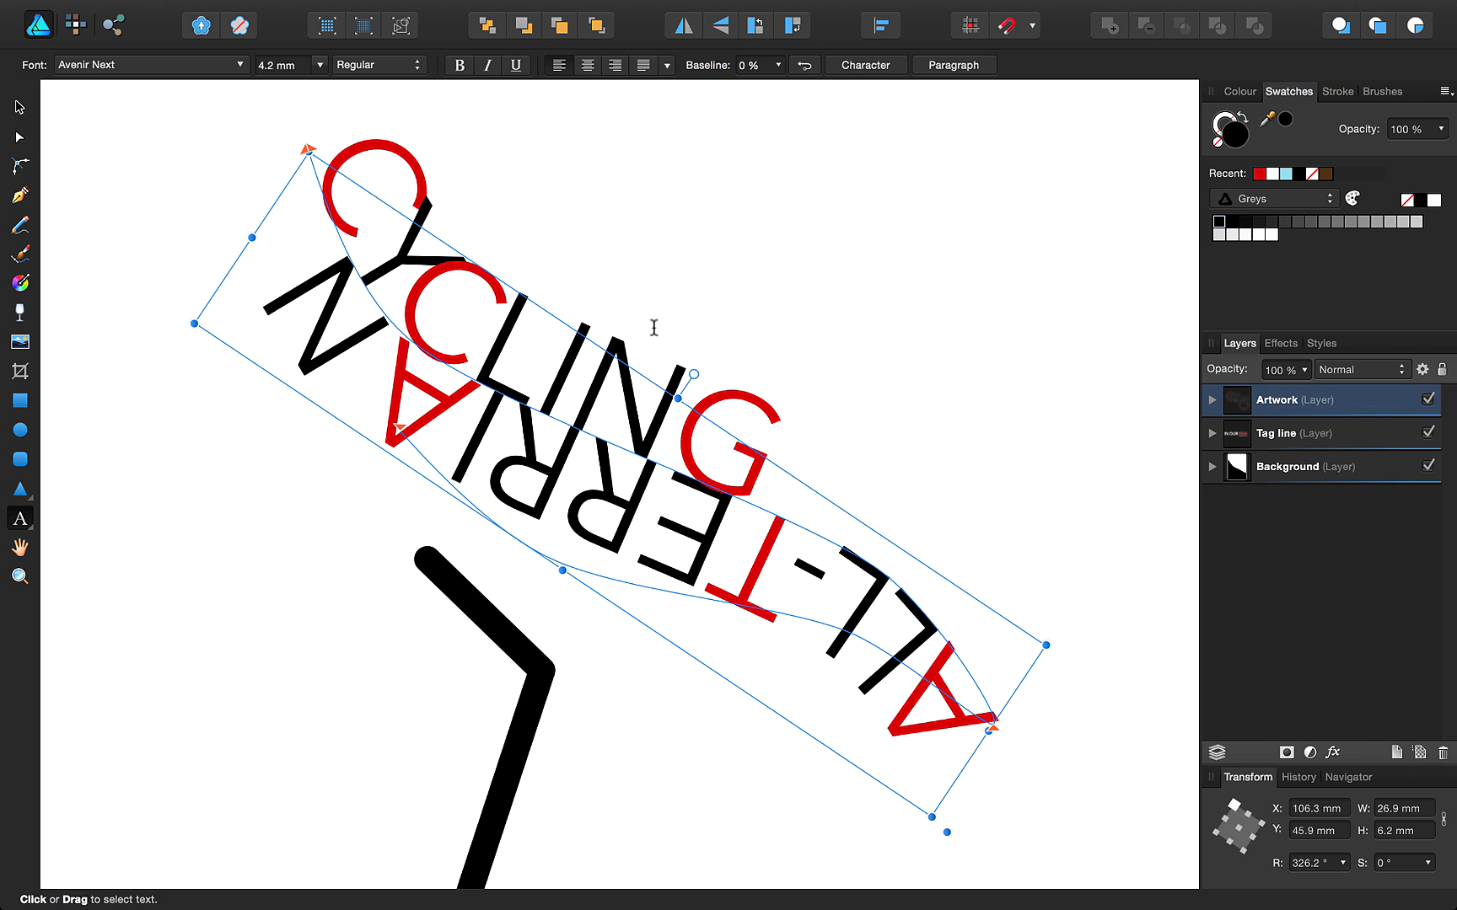
- Set the saddle text's baseline to -15 % and deselect it
click(778, 65)
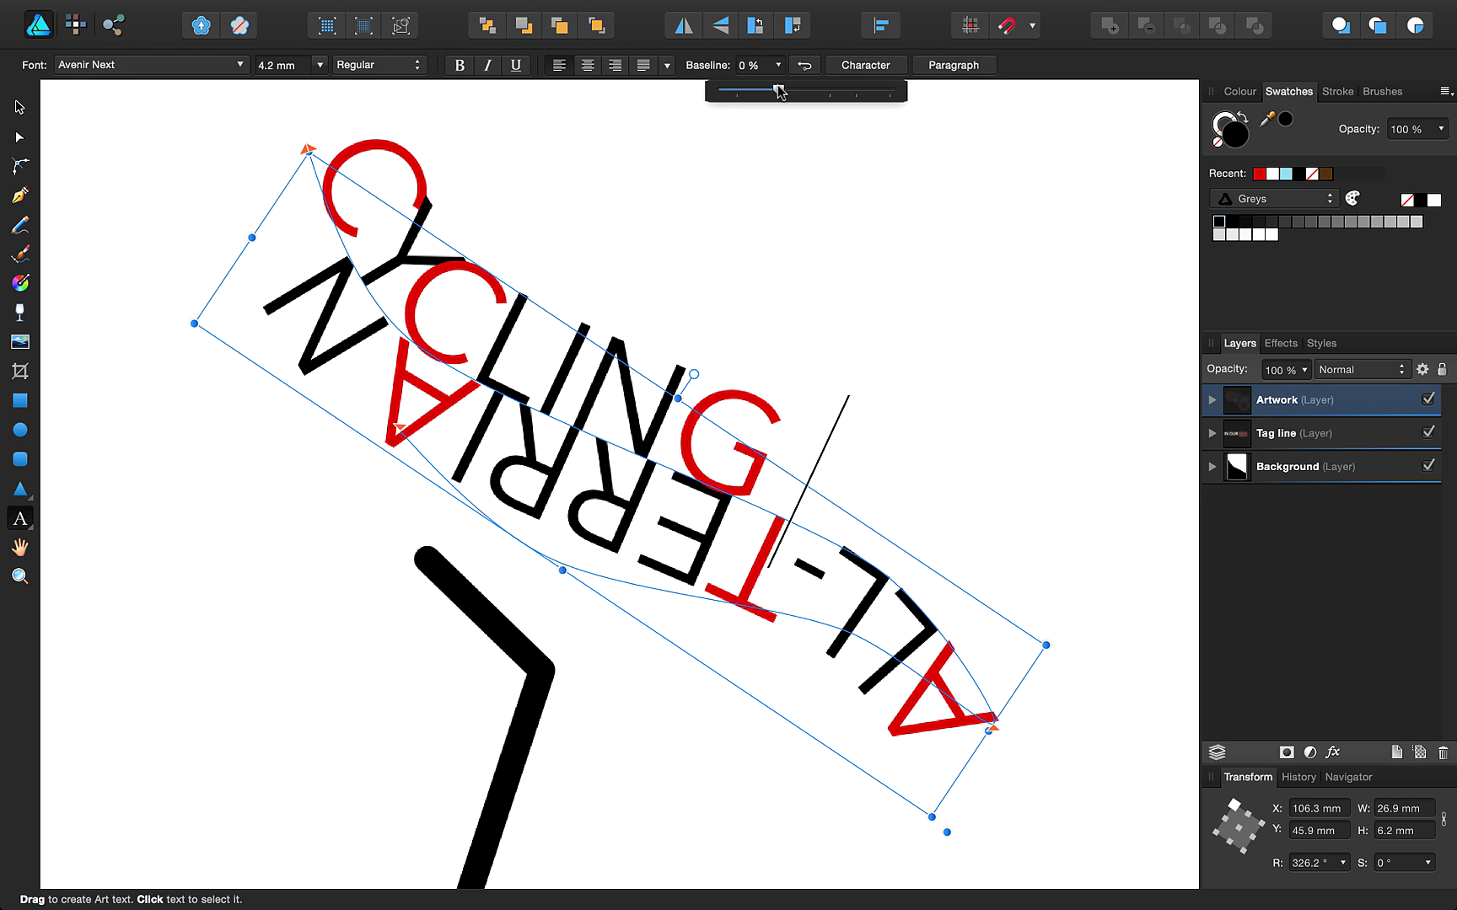
drag(776, 93, 763, 94)
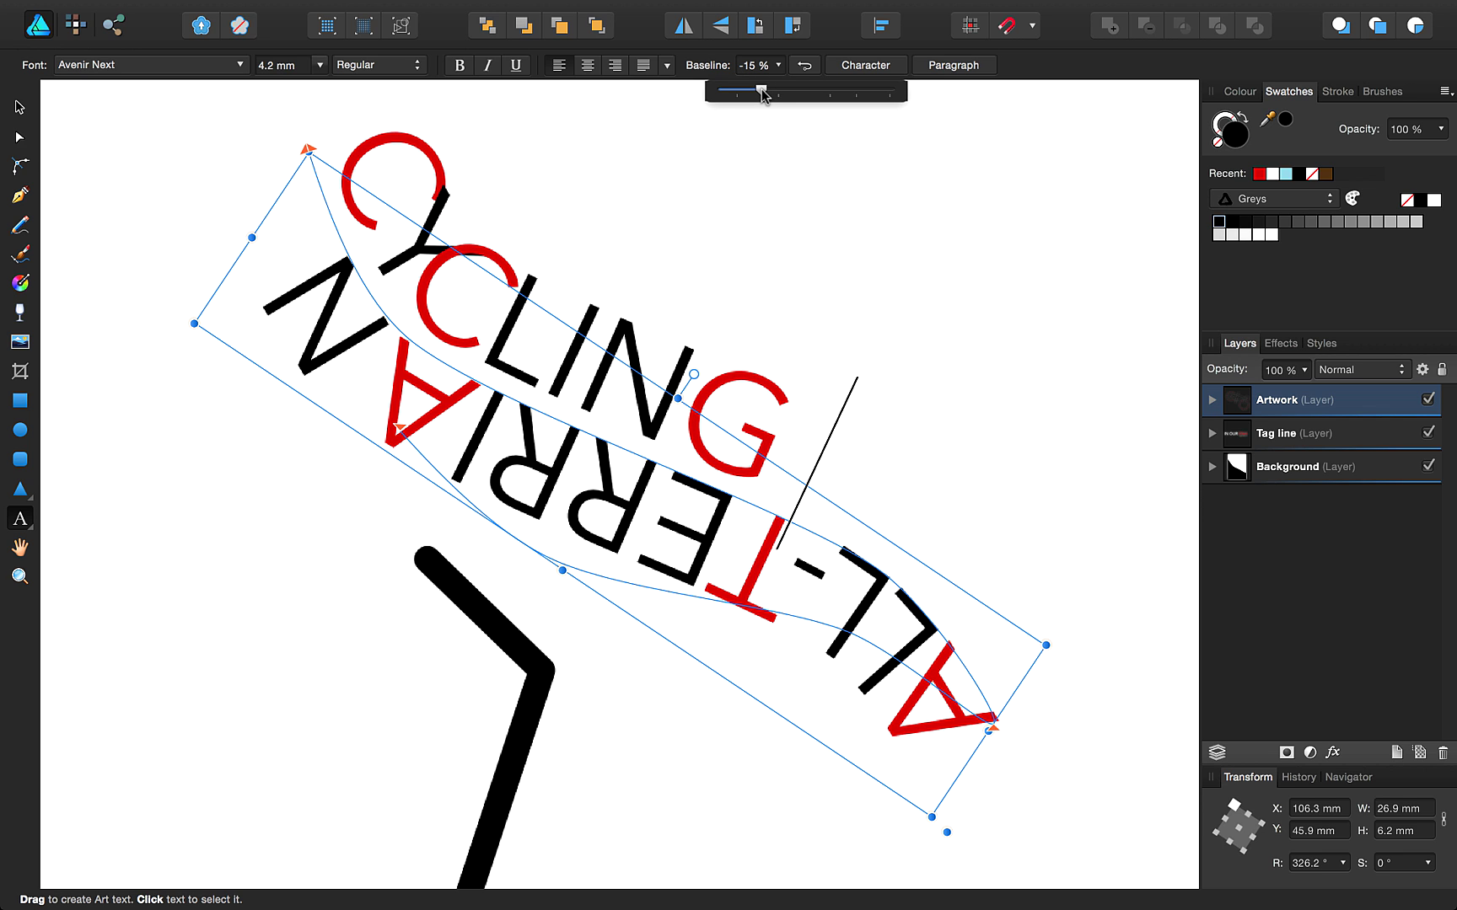
key(super+0)
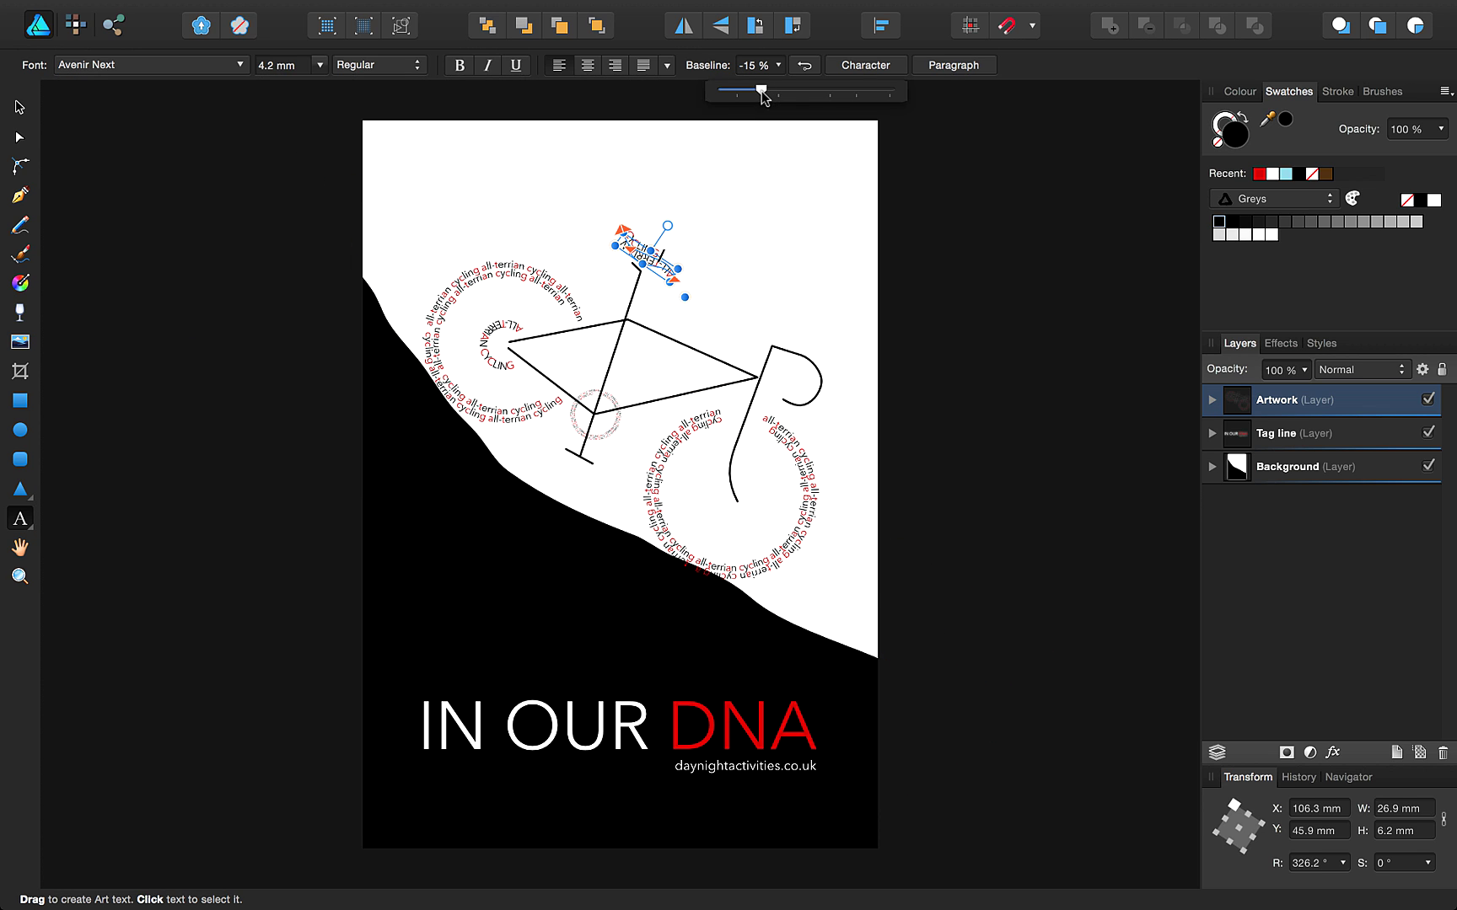
key(Escape)
key(Escape)
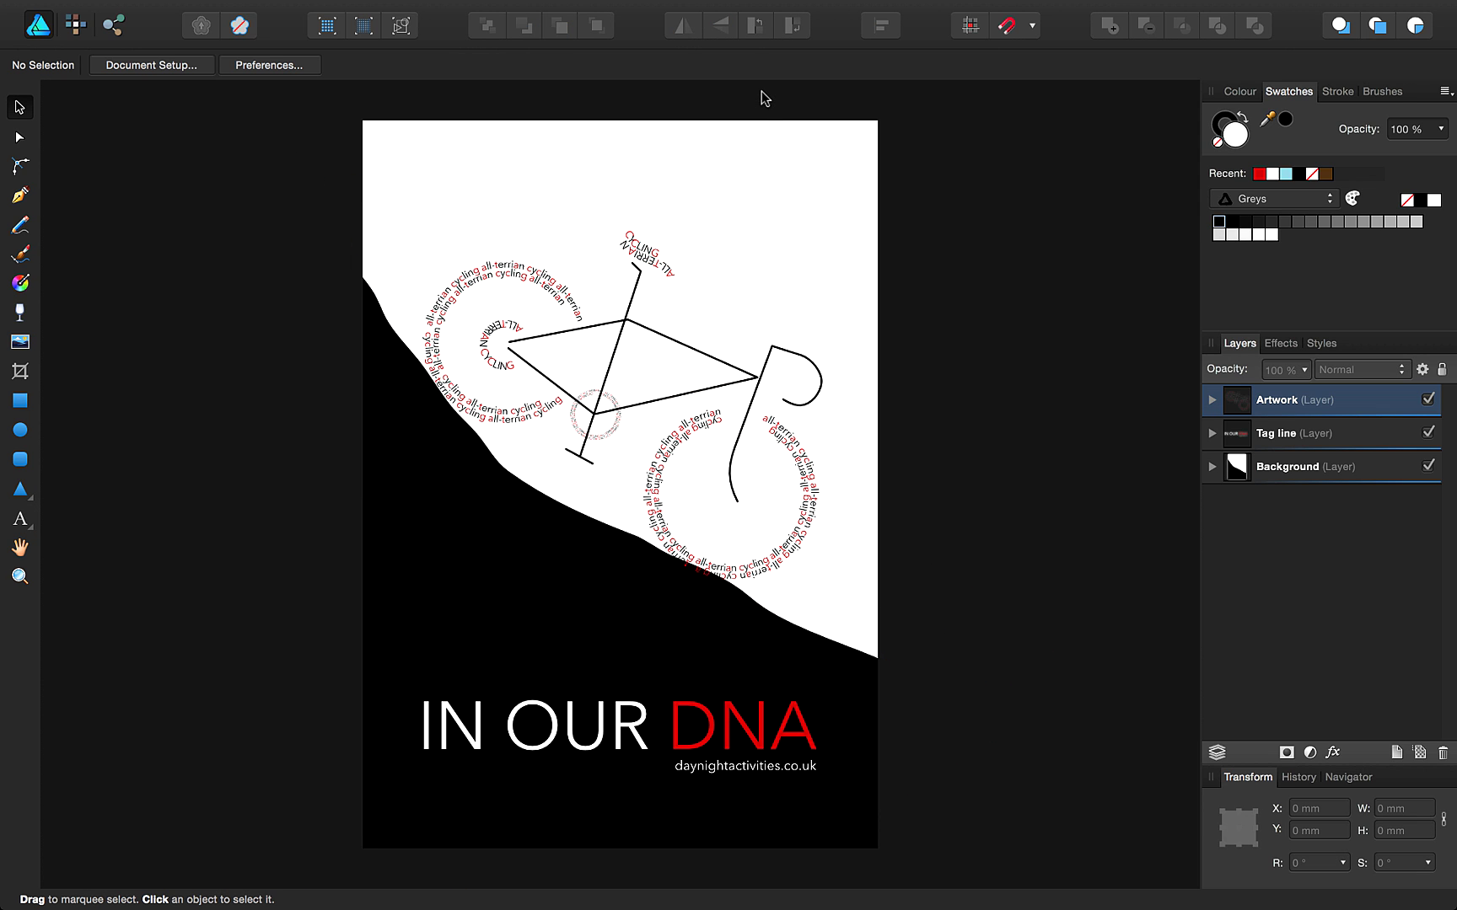
- Turn the seat tube line into a text path reading "ALL-TERRIAN CYCLING ALL-TERRIAN CYCLING" in red and black
click(631, 294)
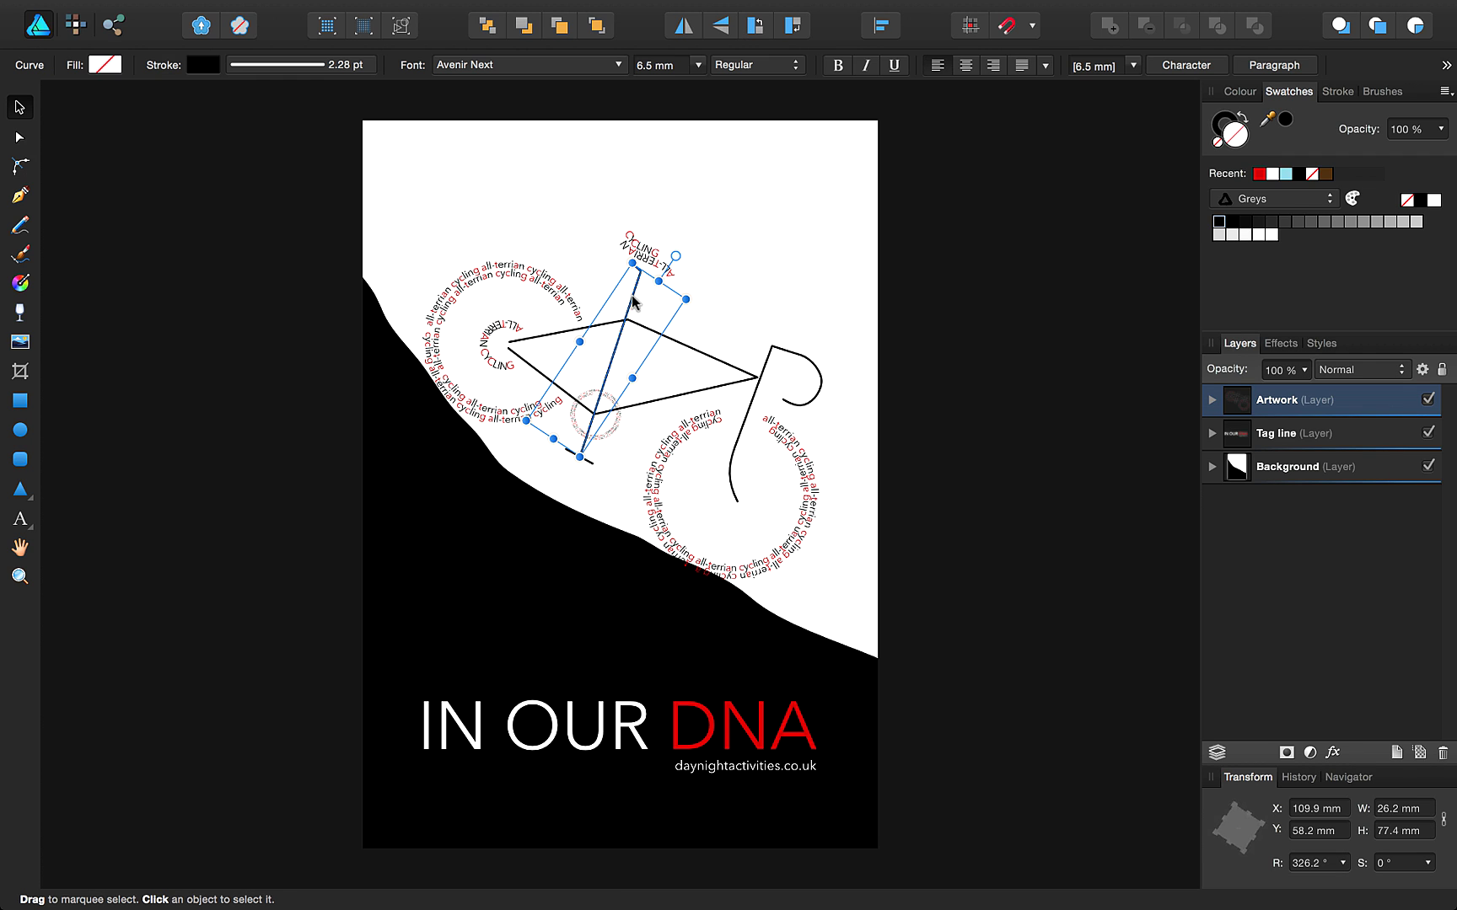
click(23, 520)
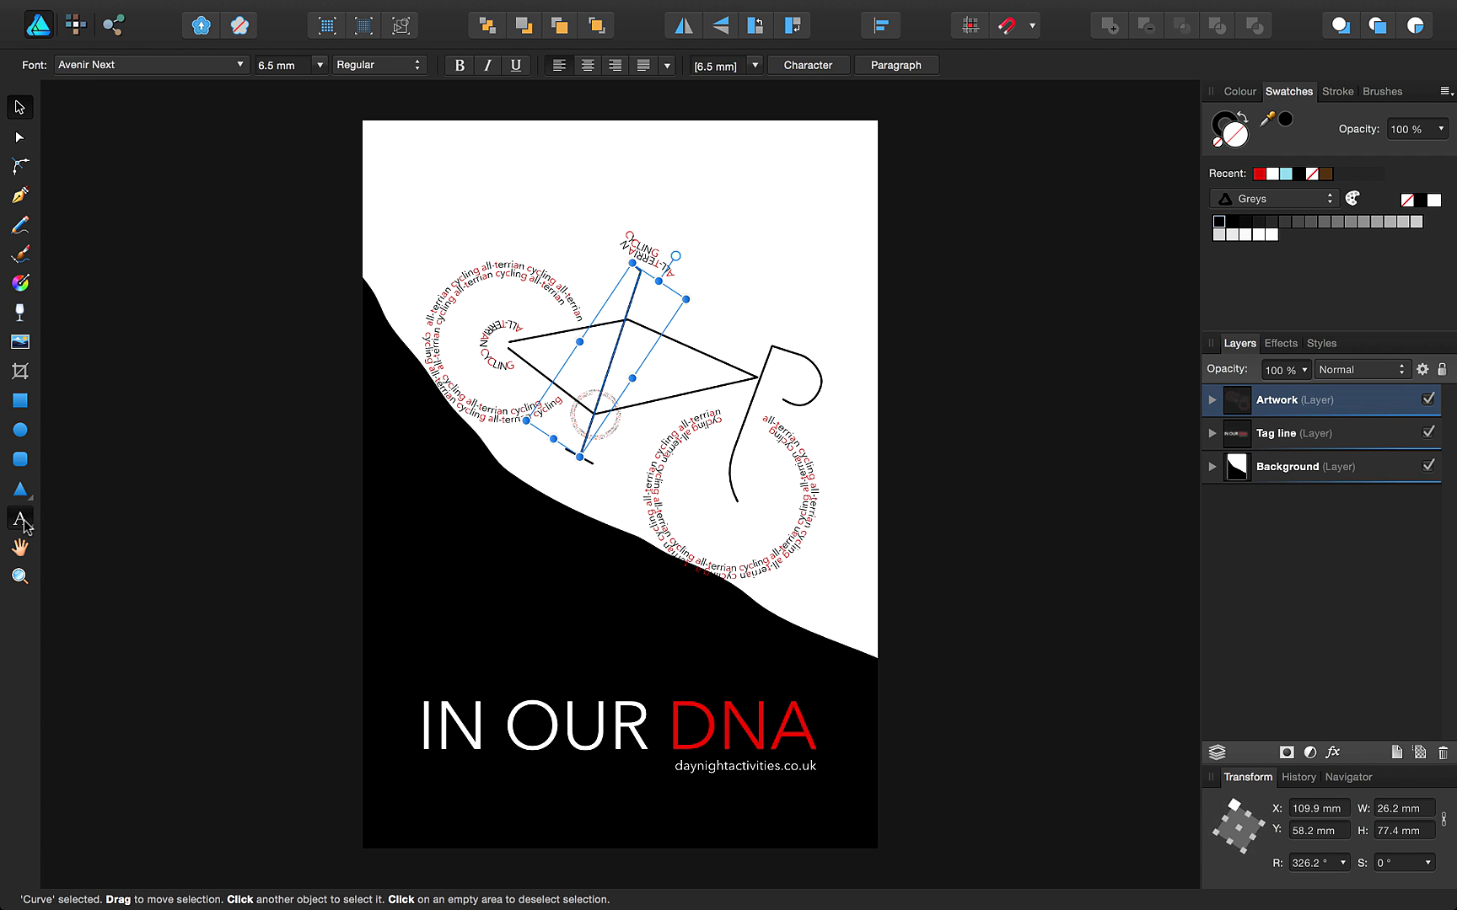
click(623, 345)
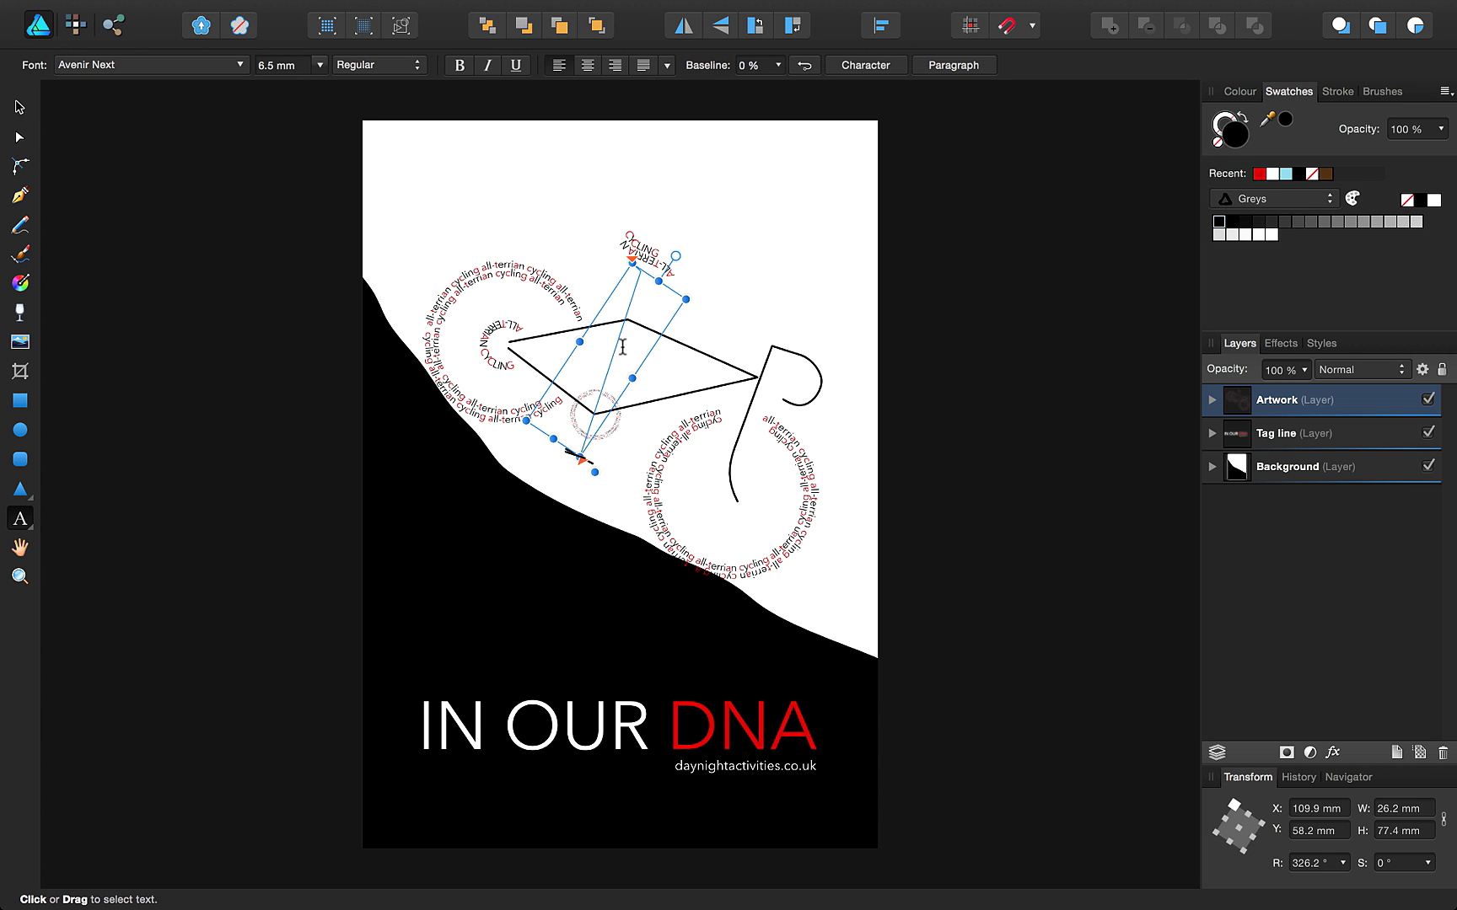
text(ALL-TERRIAN CYCLING ALL-TERRIAN CYCLING)
key(super+alt+0)
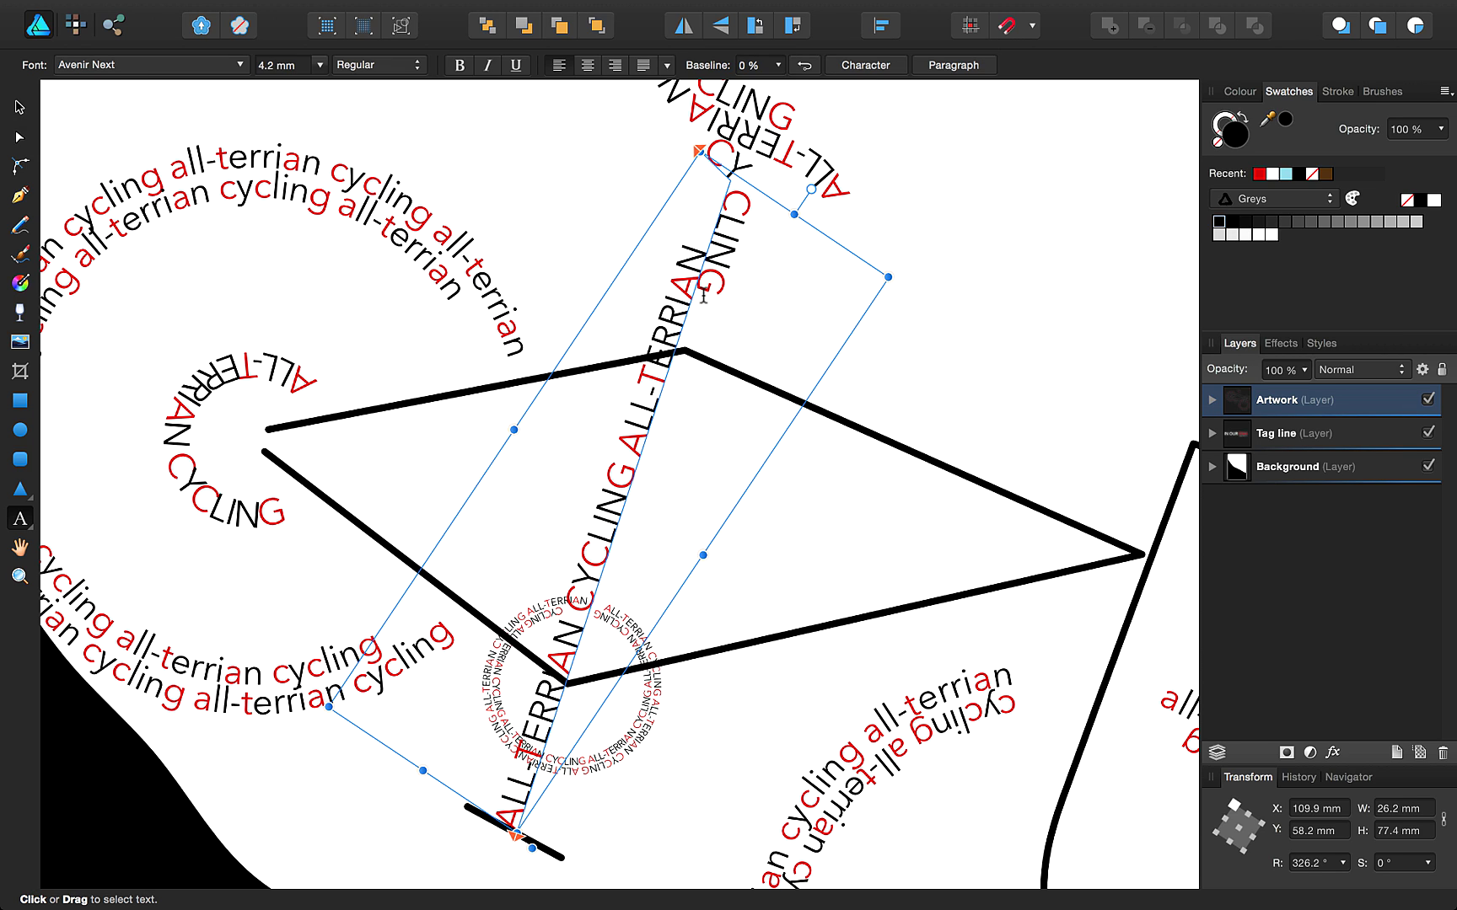
- Set the font size of all the seat tube text to 4 mm and deselect it
key(ctrl+a)
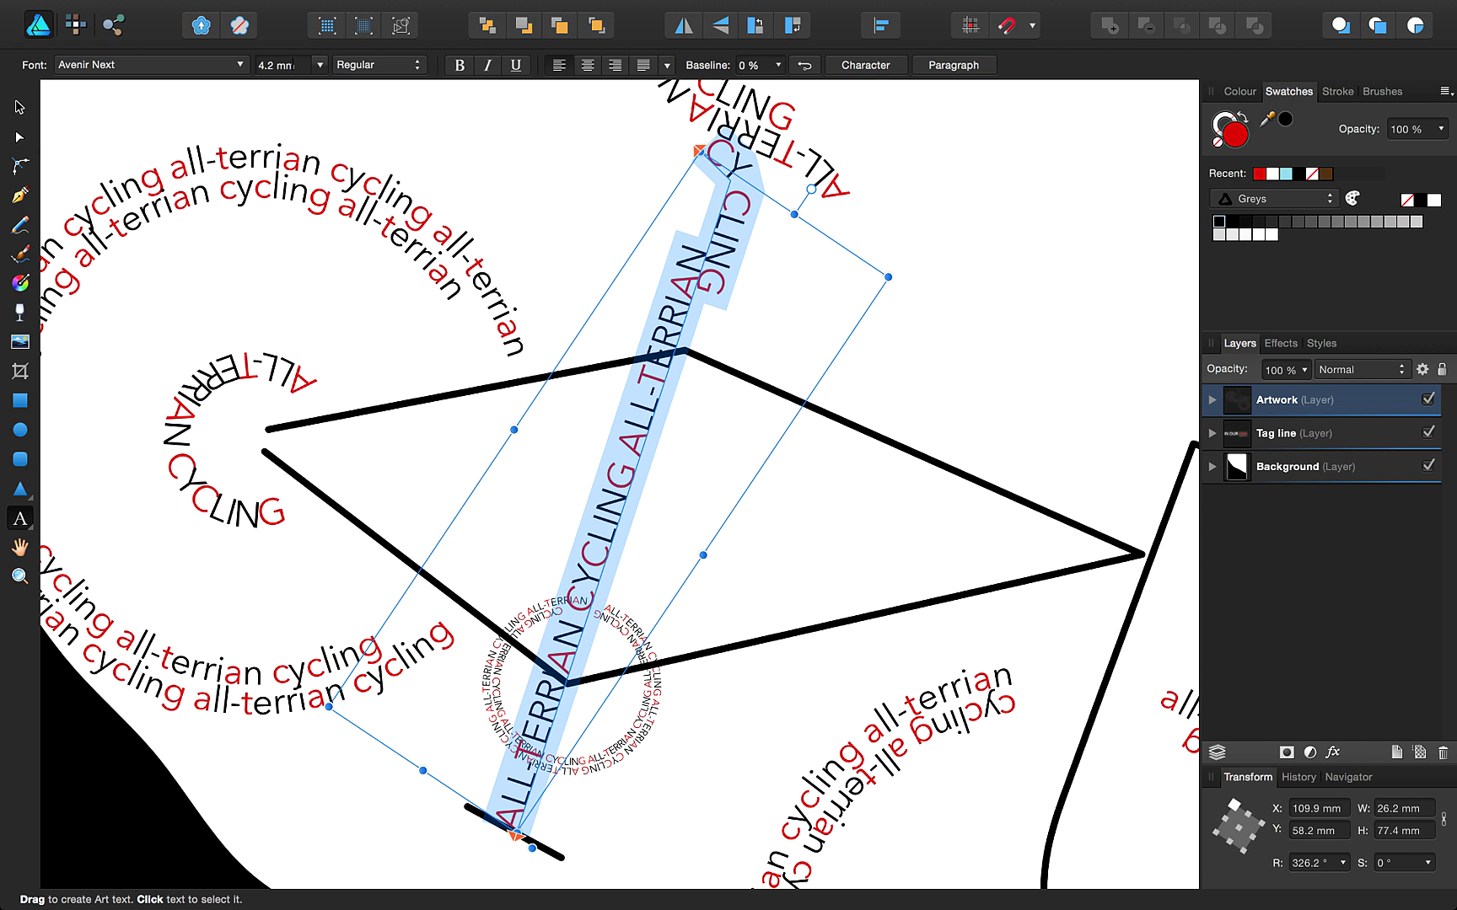
click(257, 65)
text(4 )
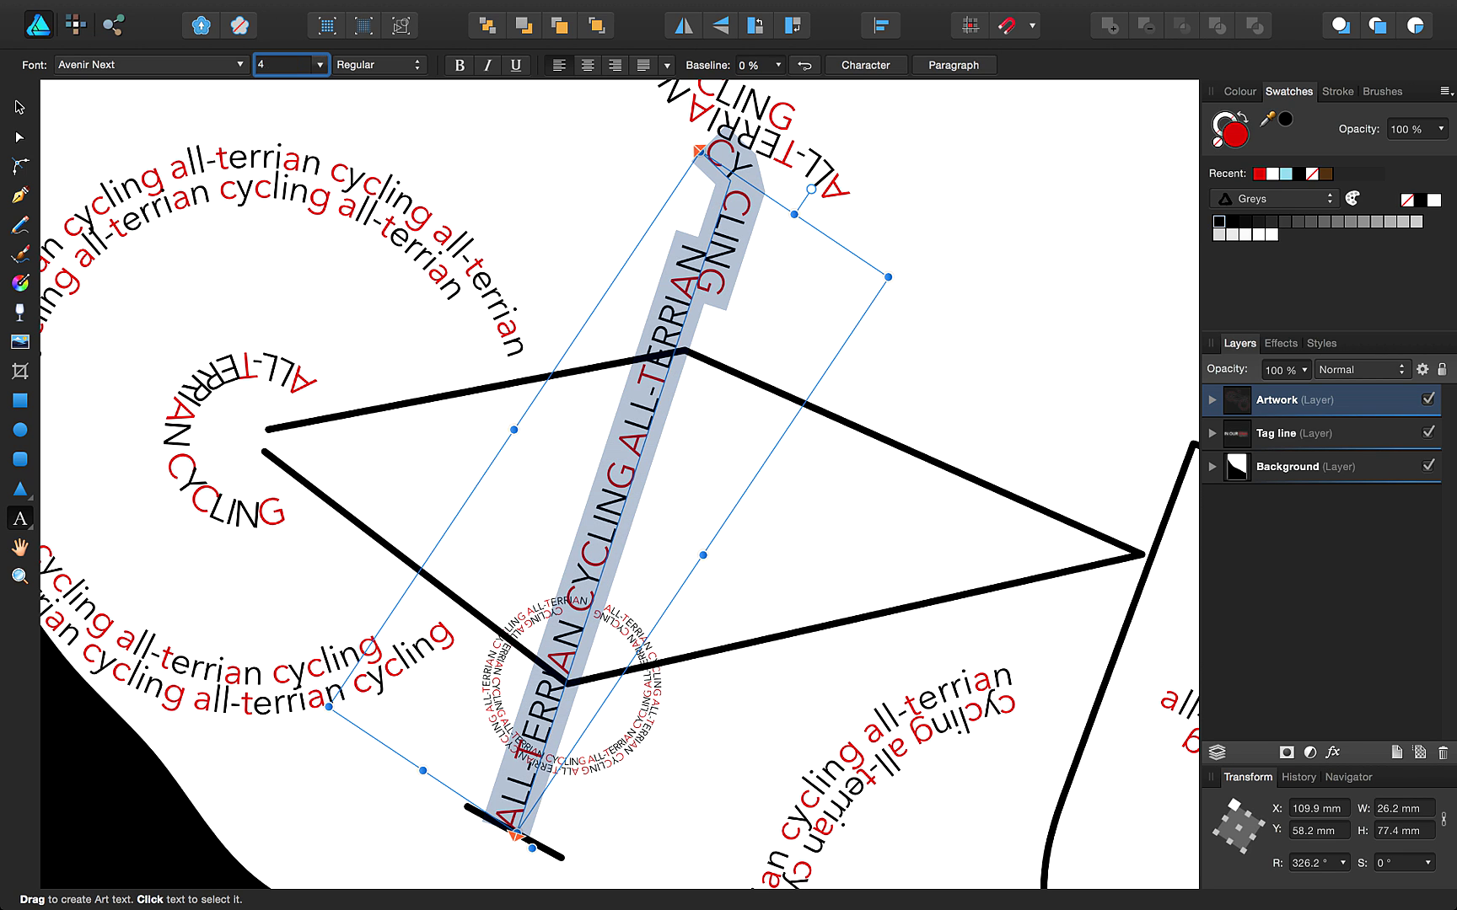
text(mm)
key(Return)
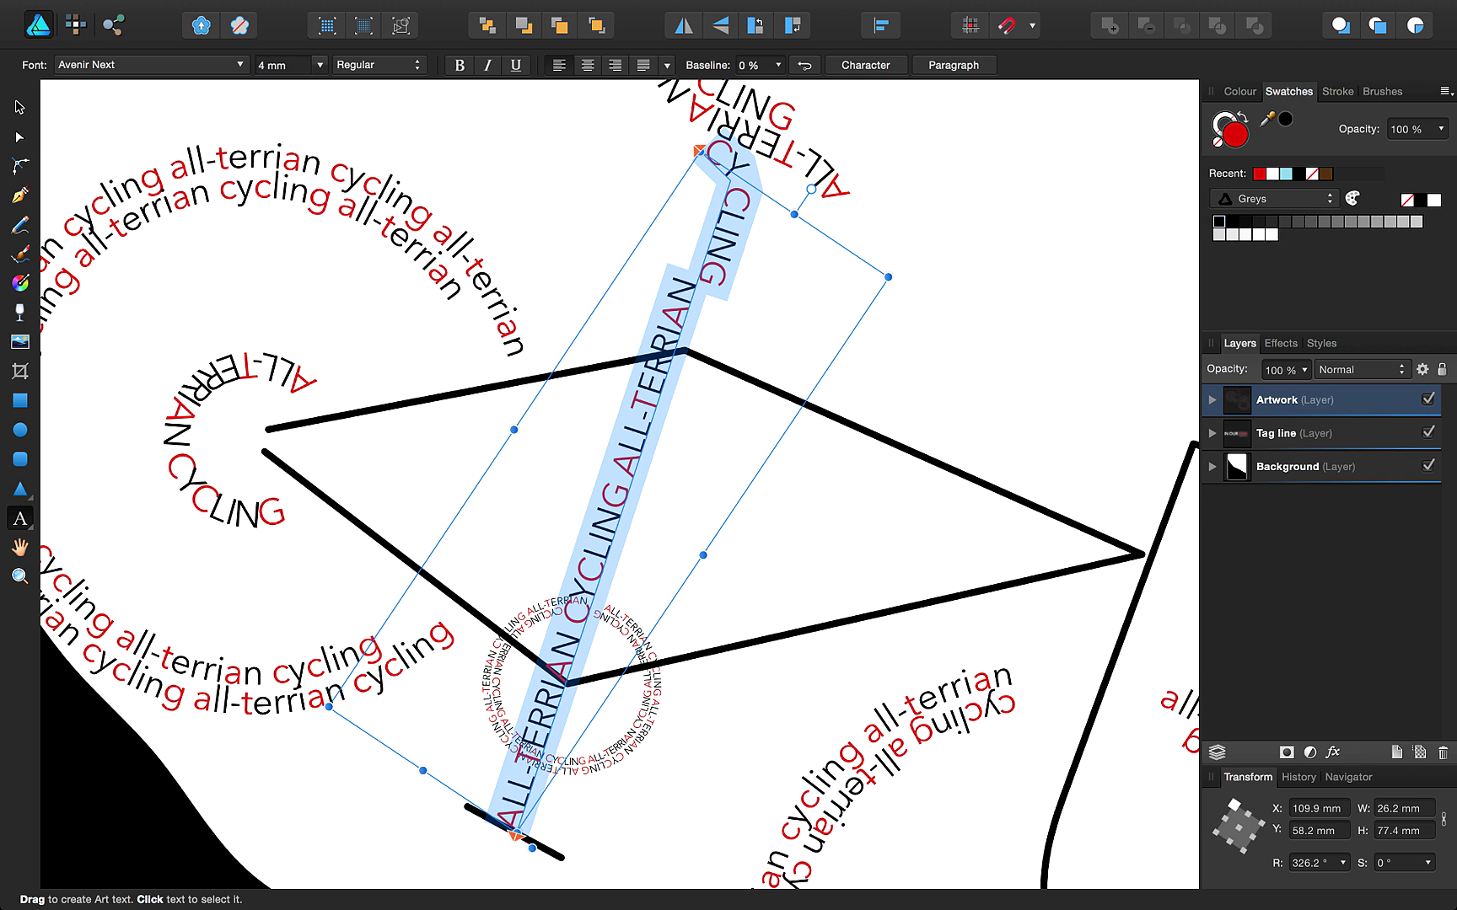
key(super+0)
key(Escape)
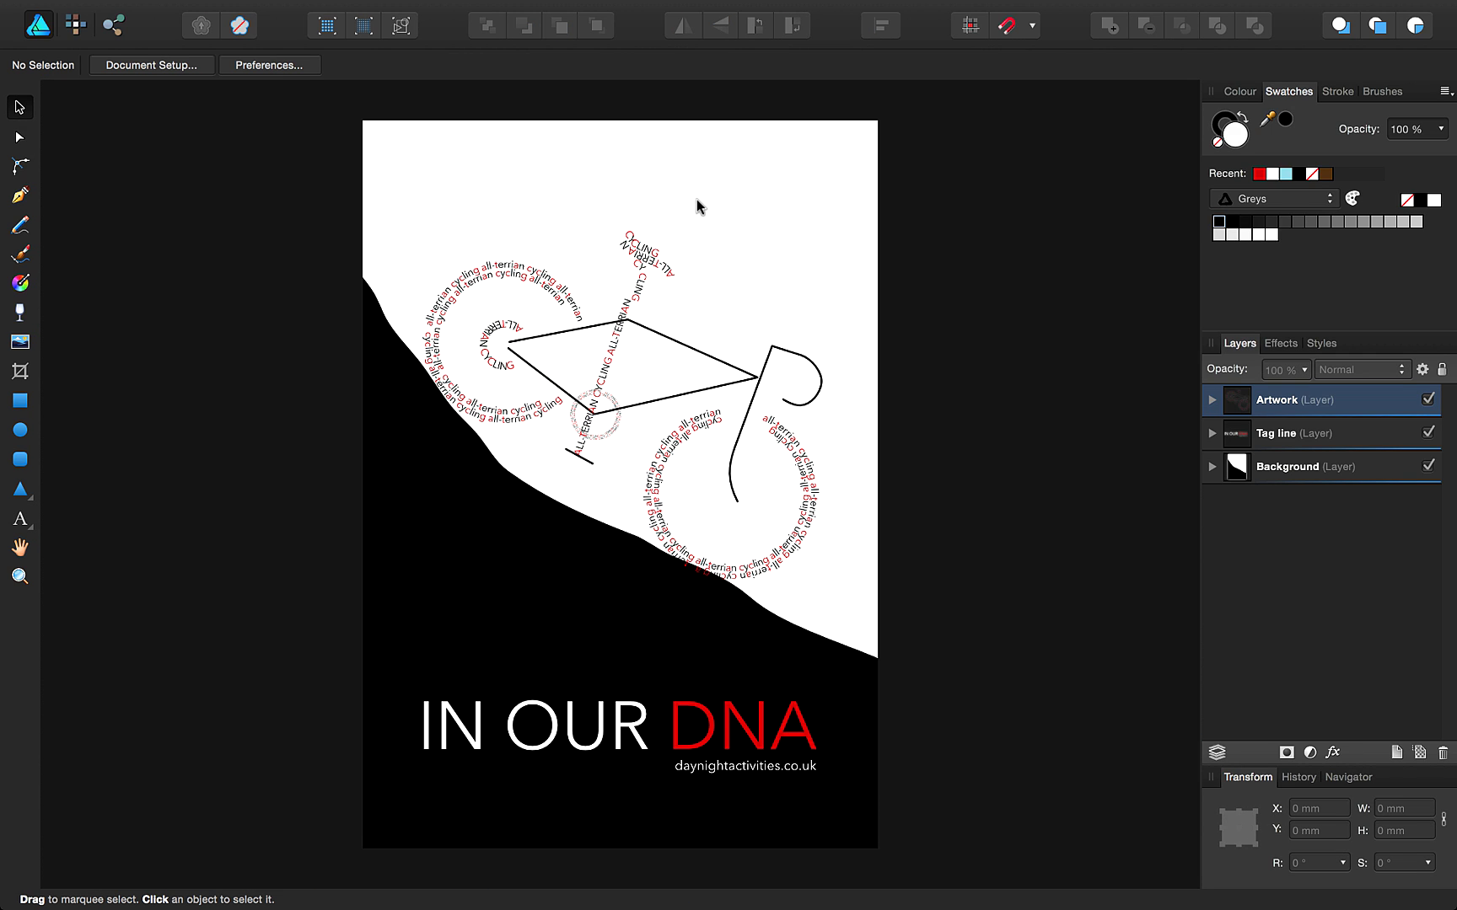
- Turn the fork and handlebar curve into a text path with "ALL-TERRIAN CYCLING" repeated three times in red and black
click(774, 354)
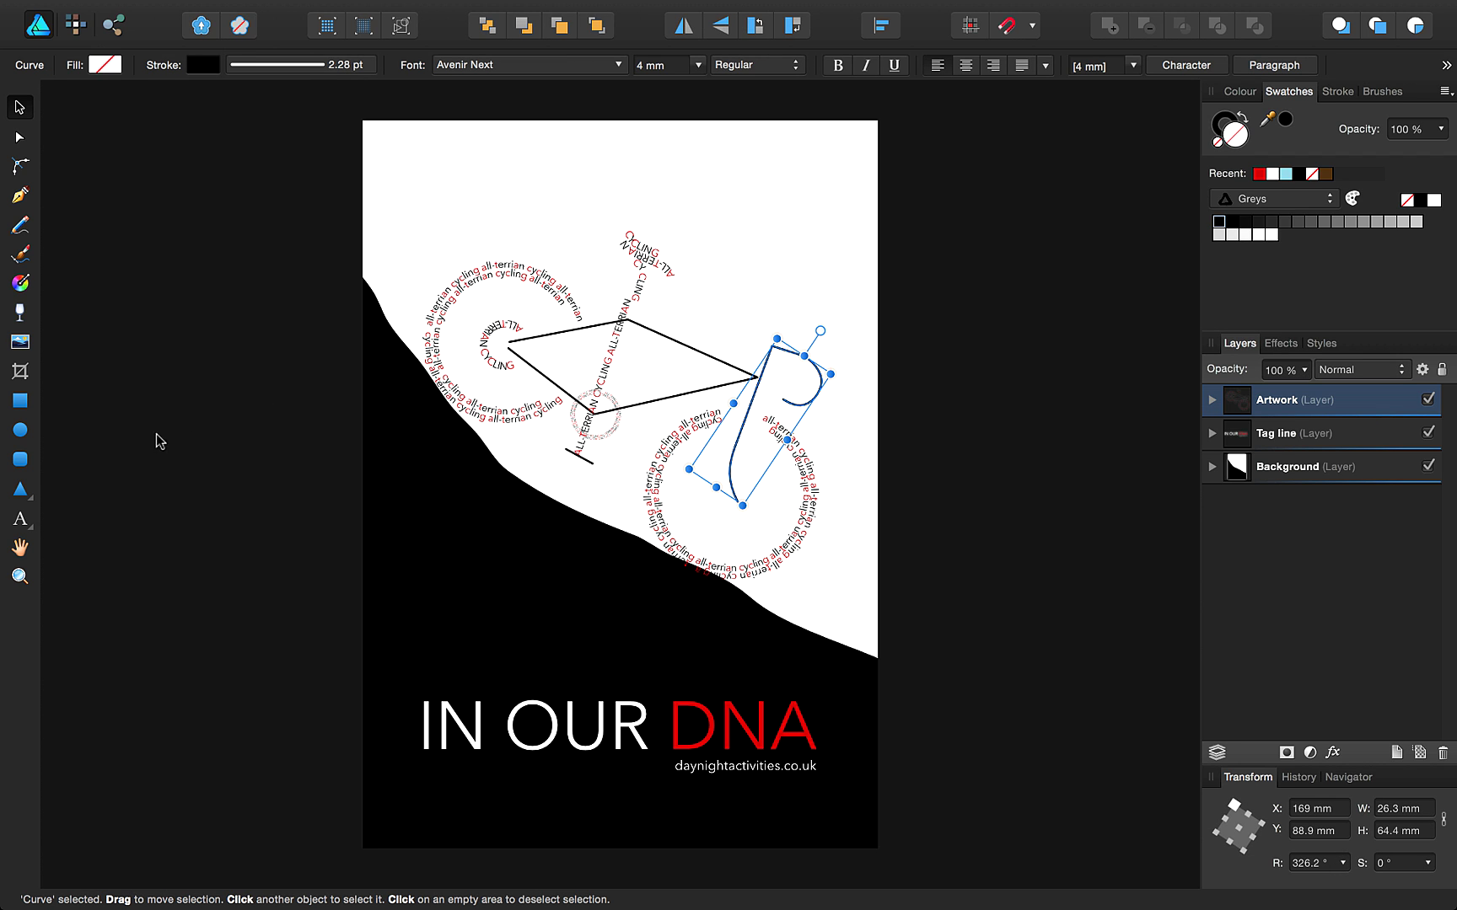
click(23, 521)
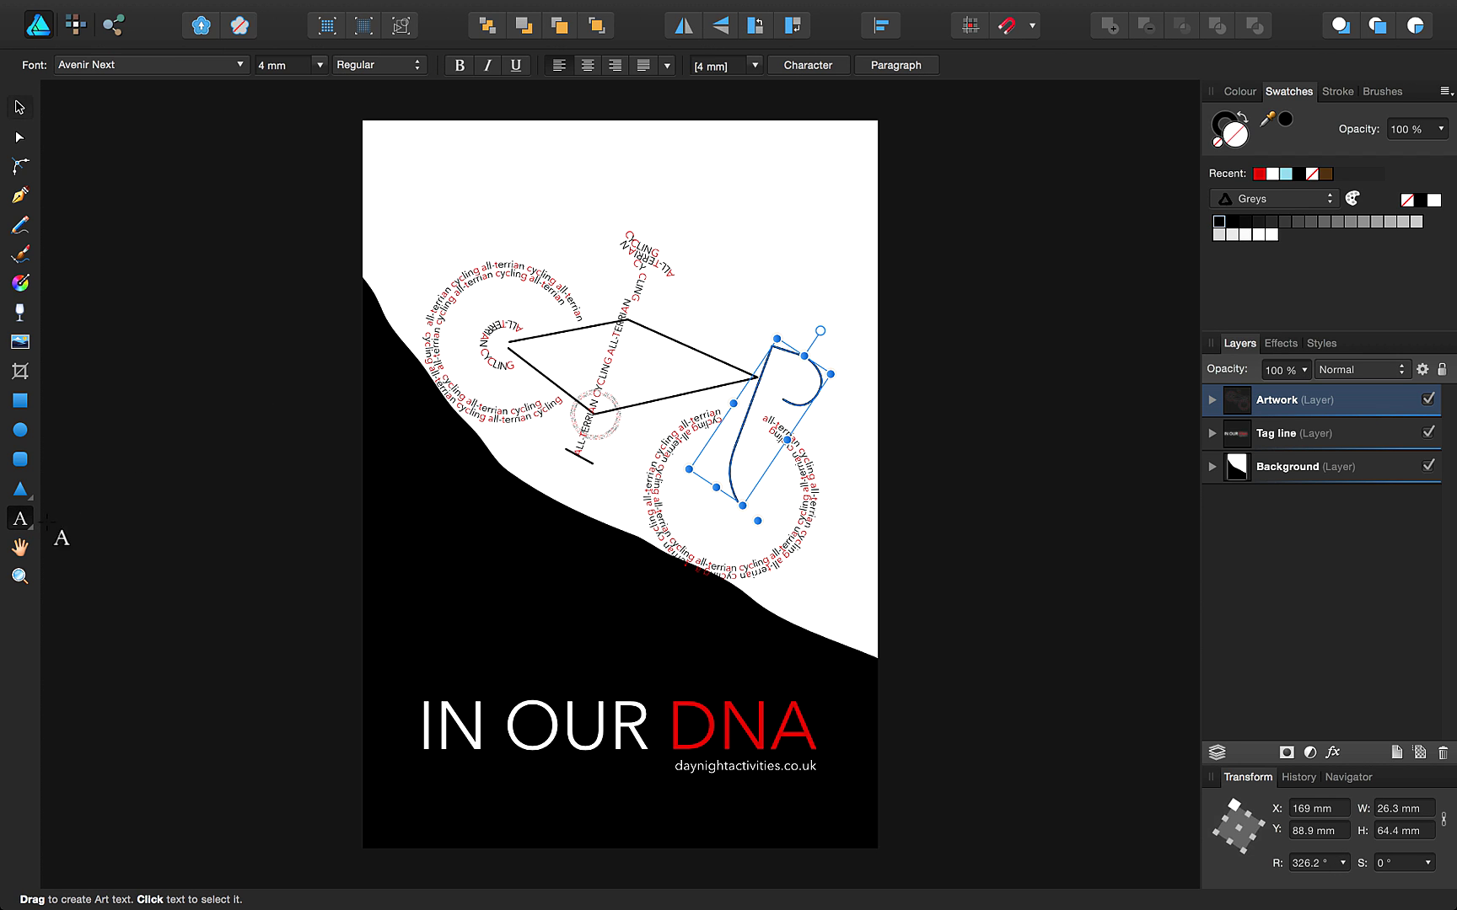
click(739, 467)
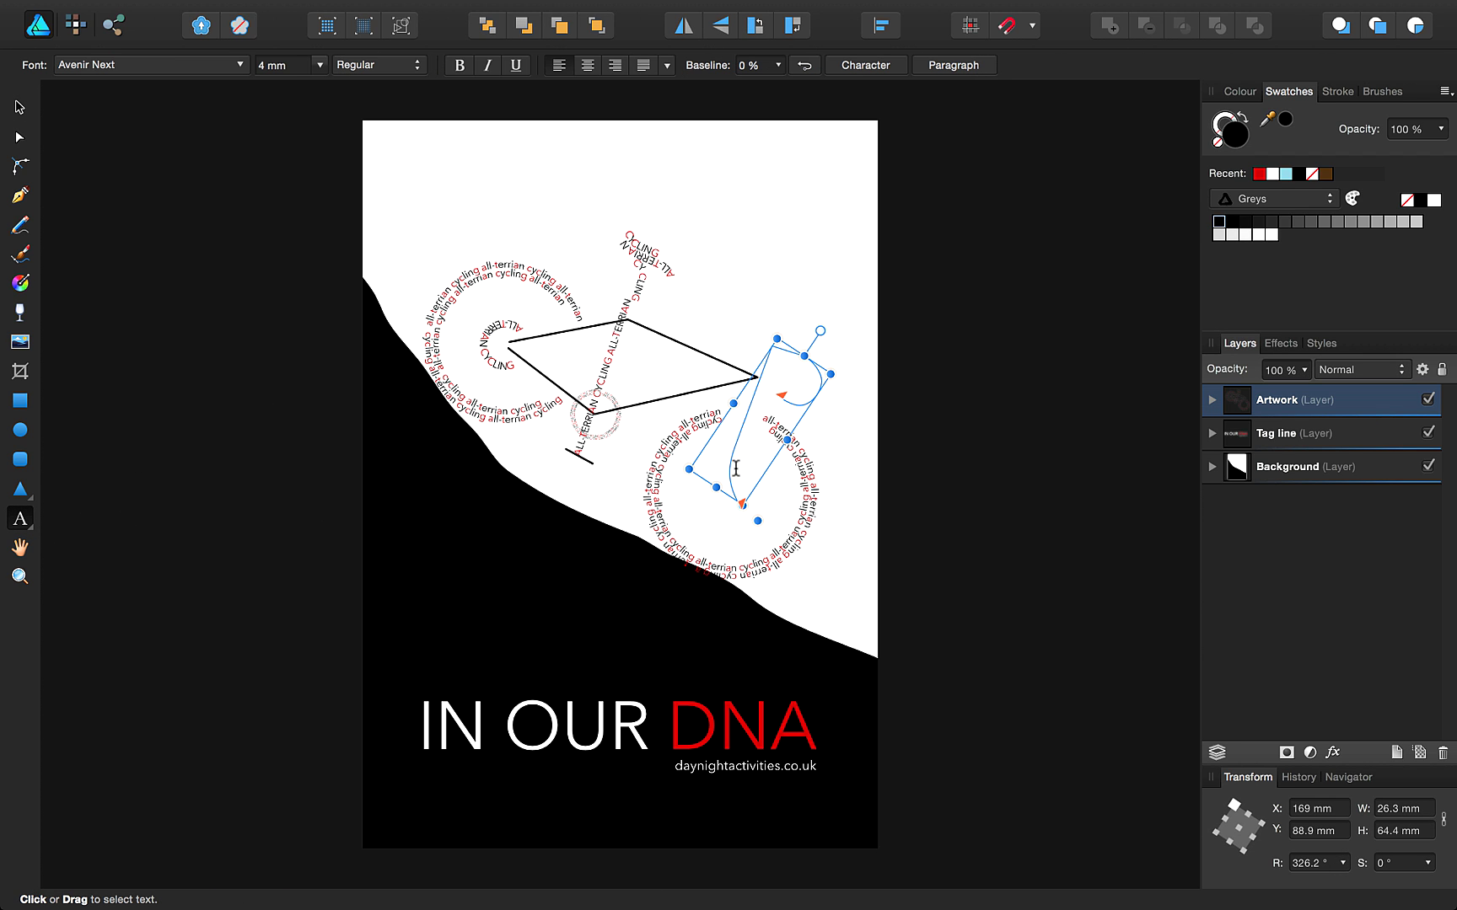
text(ALL-TERRIAN CYCLING ALL-TERRIAN CYCLING ALL-TERRIAN)
key(super+shift+0)
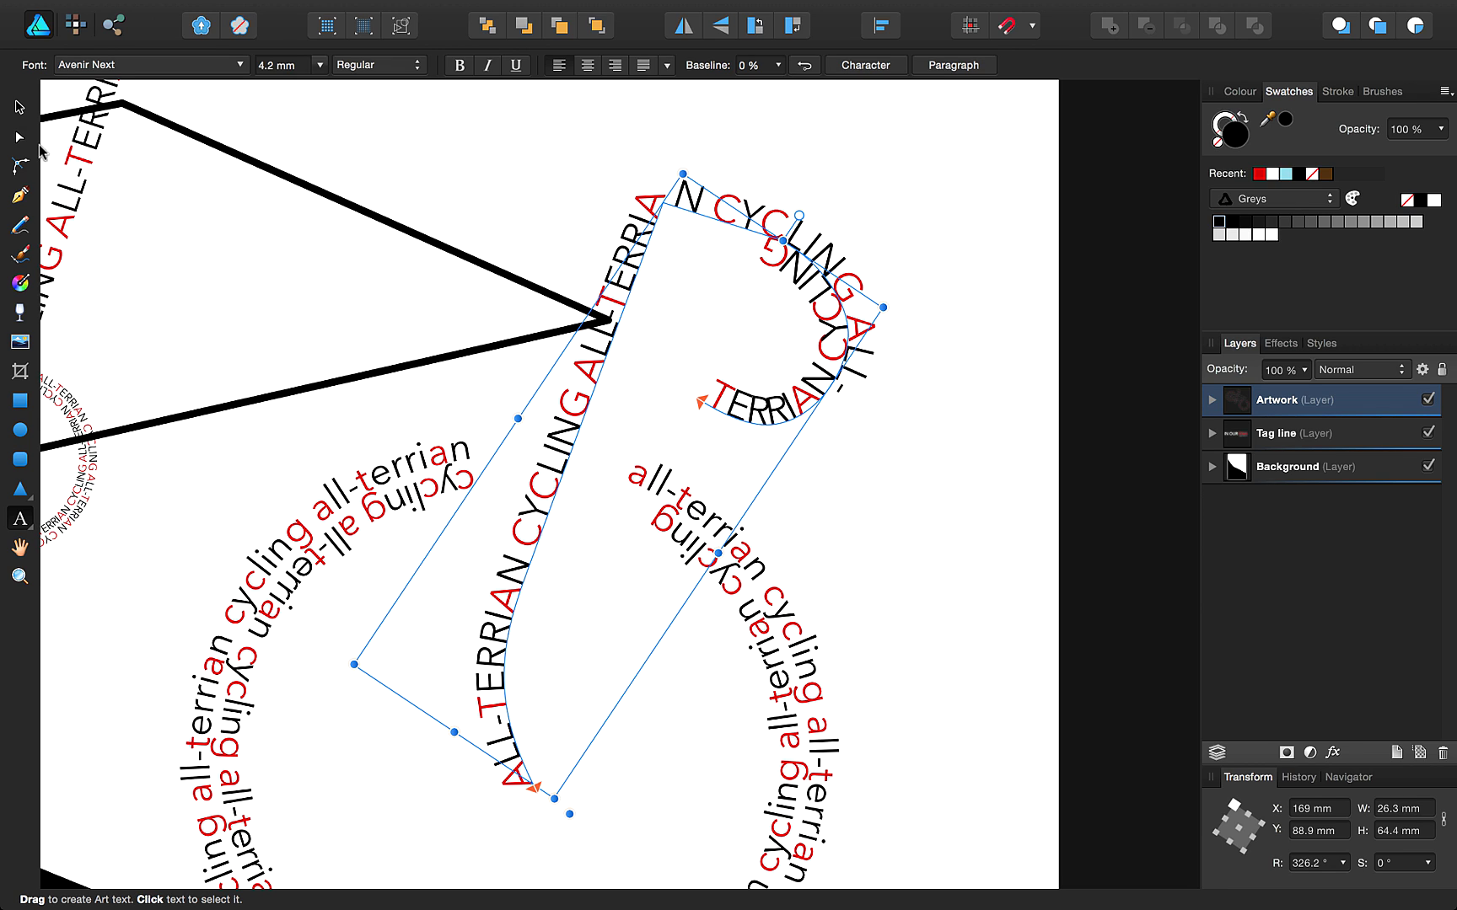
- Lengthen the handlebar text path by moving its end node to about X 169.4 mm, Y 113.5 mm, and deselect it
click(20, 140)
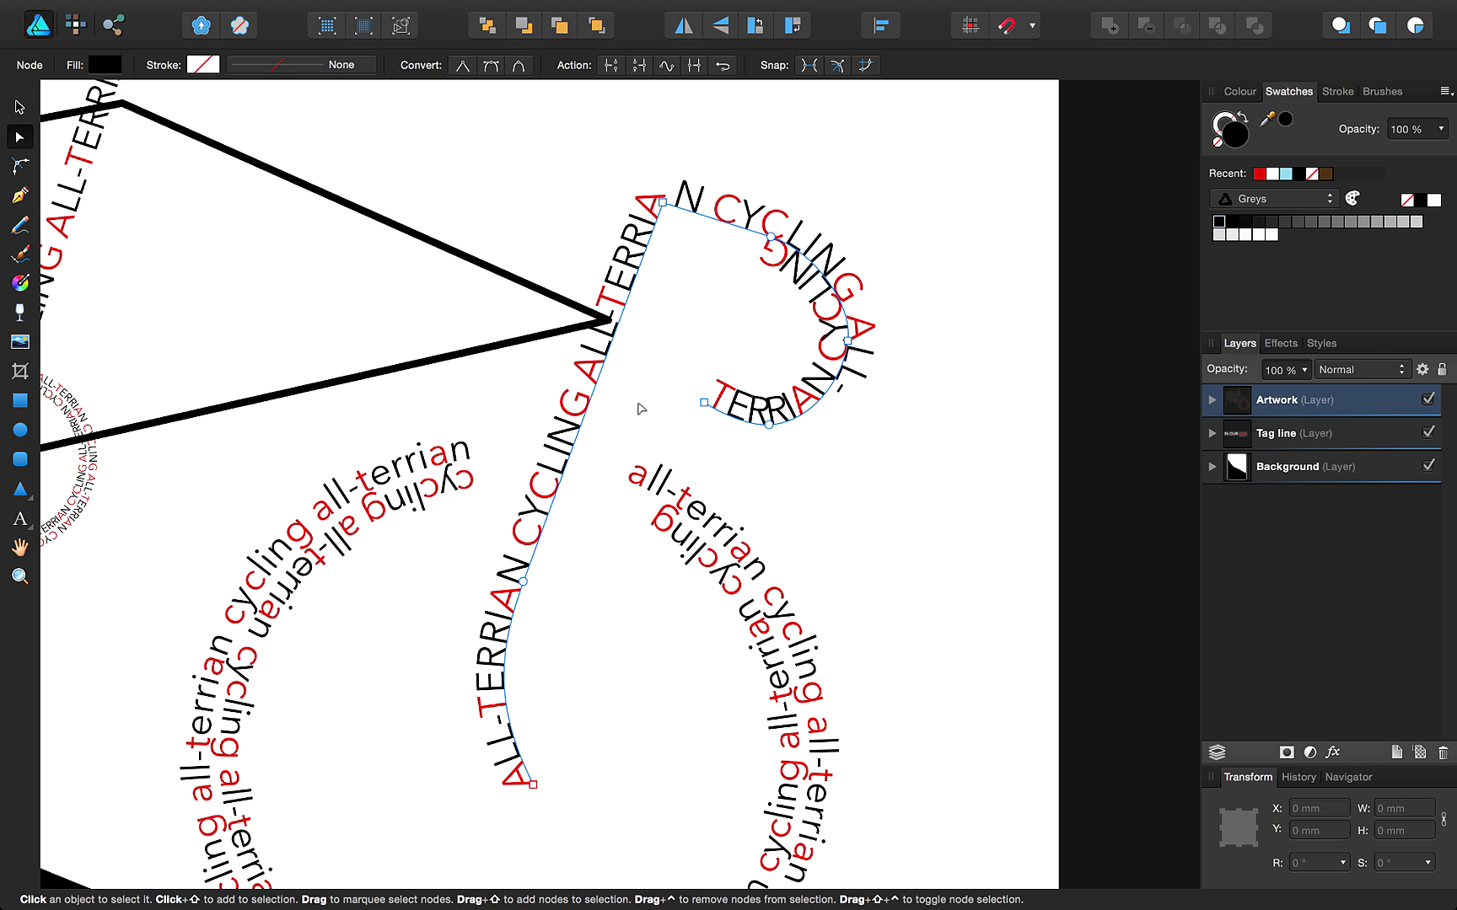
drag(704, 407, 687, 404)
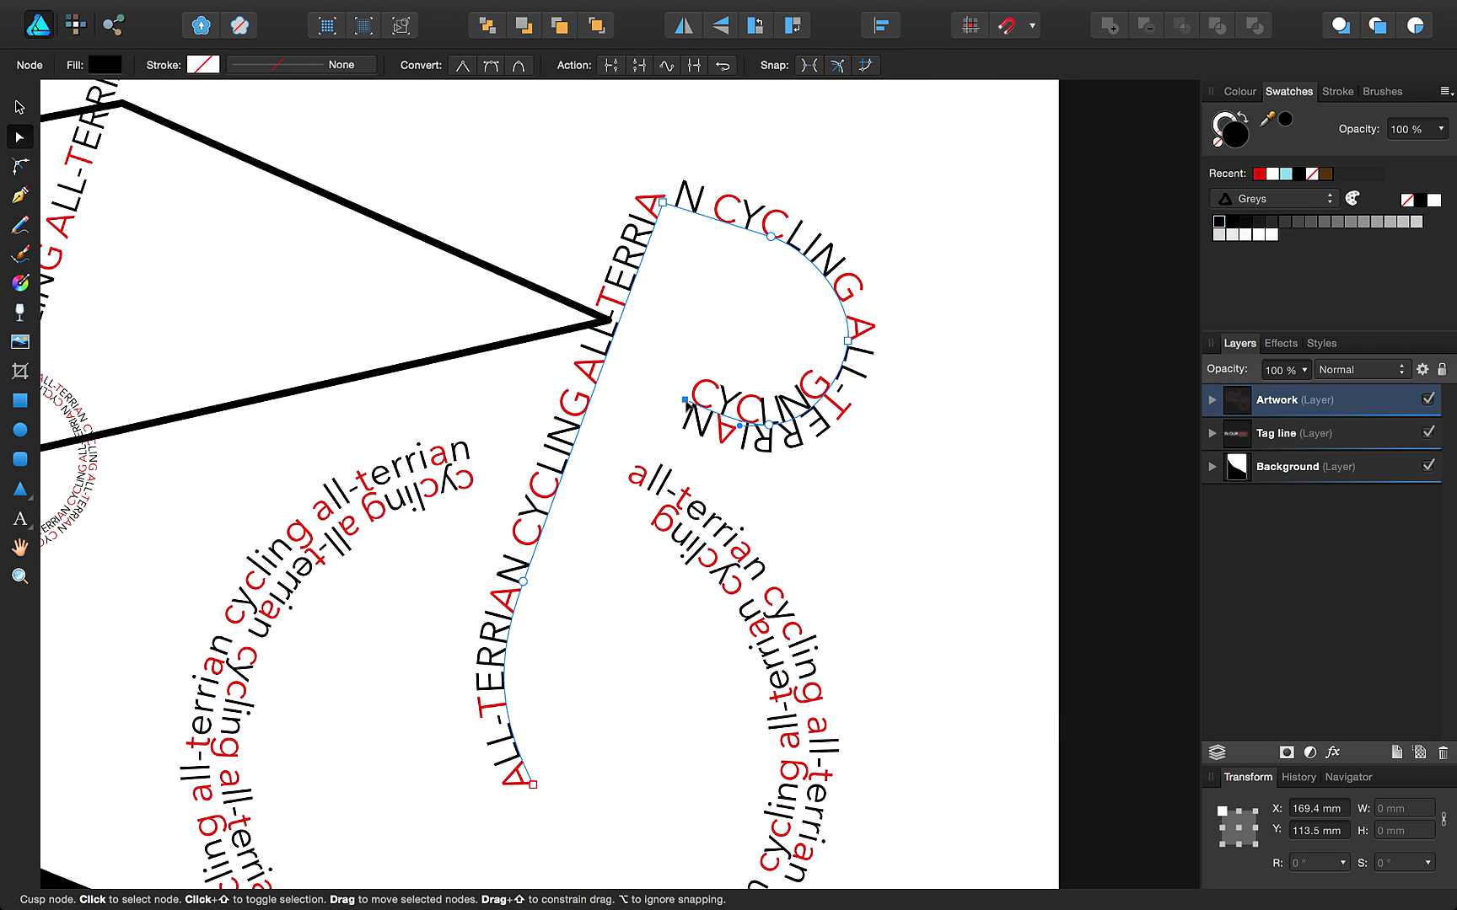
key(super+0)
key(super+d)
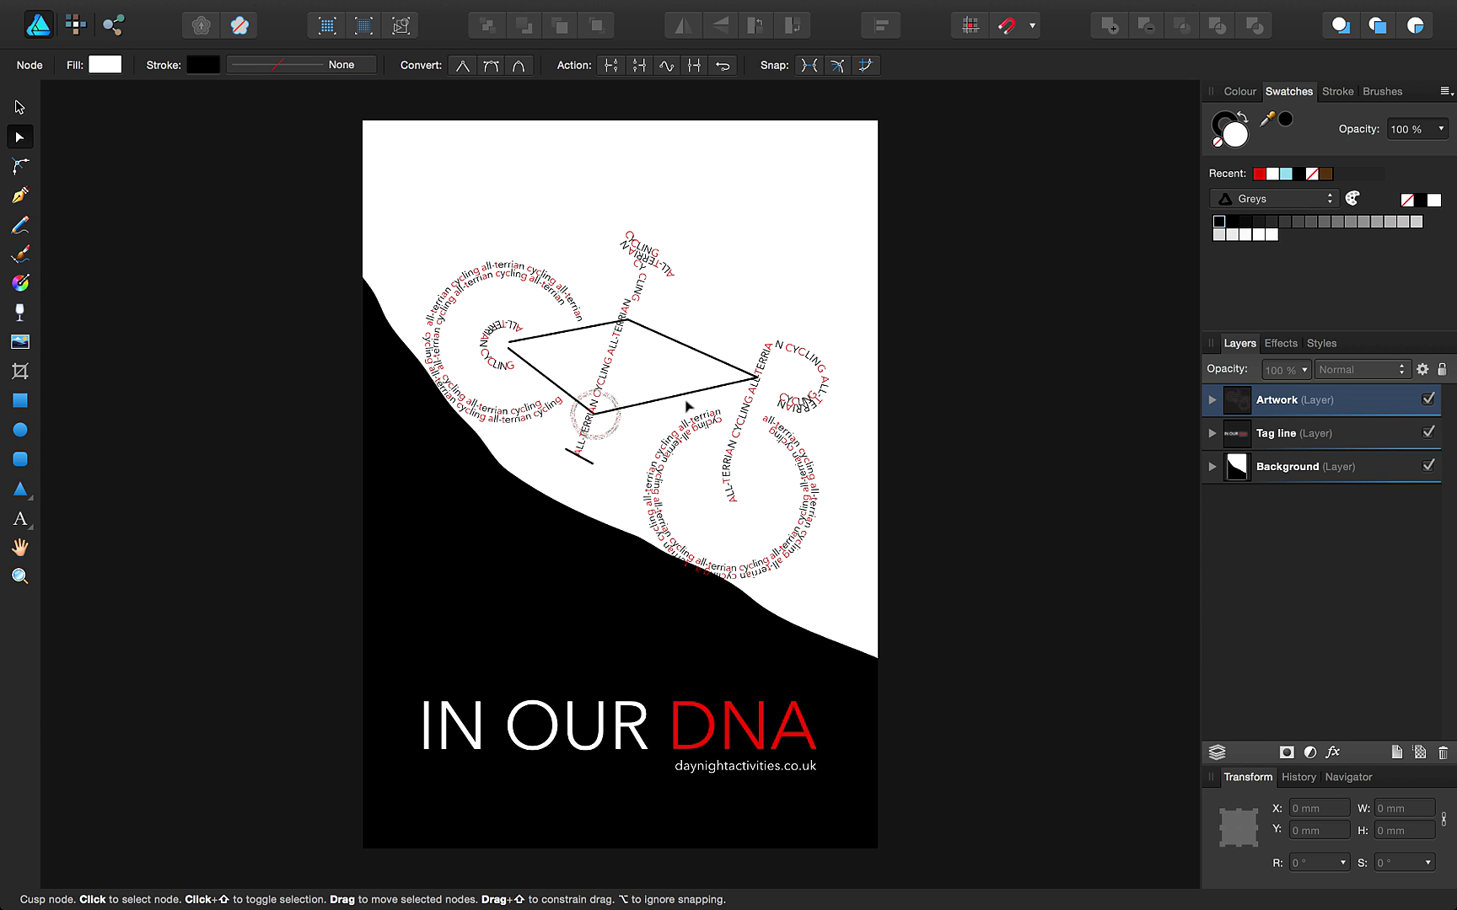
key(v)
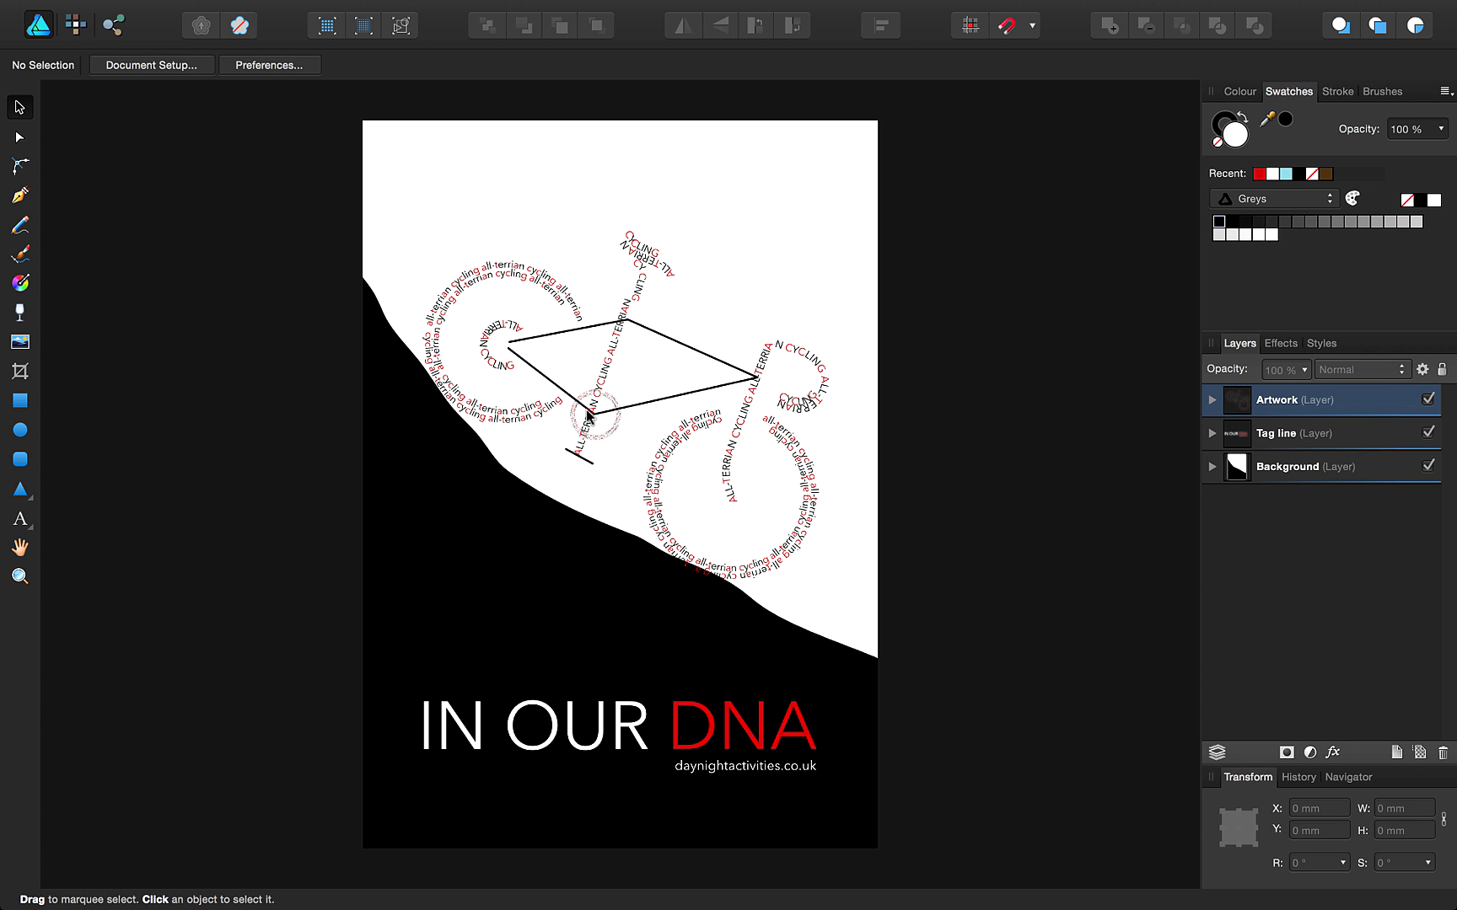
- Turn the bicycle frame outline into a text path with "ALL-TERRIAN CYCLING" in red and black
click(641, 409)
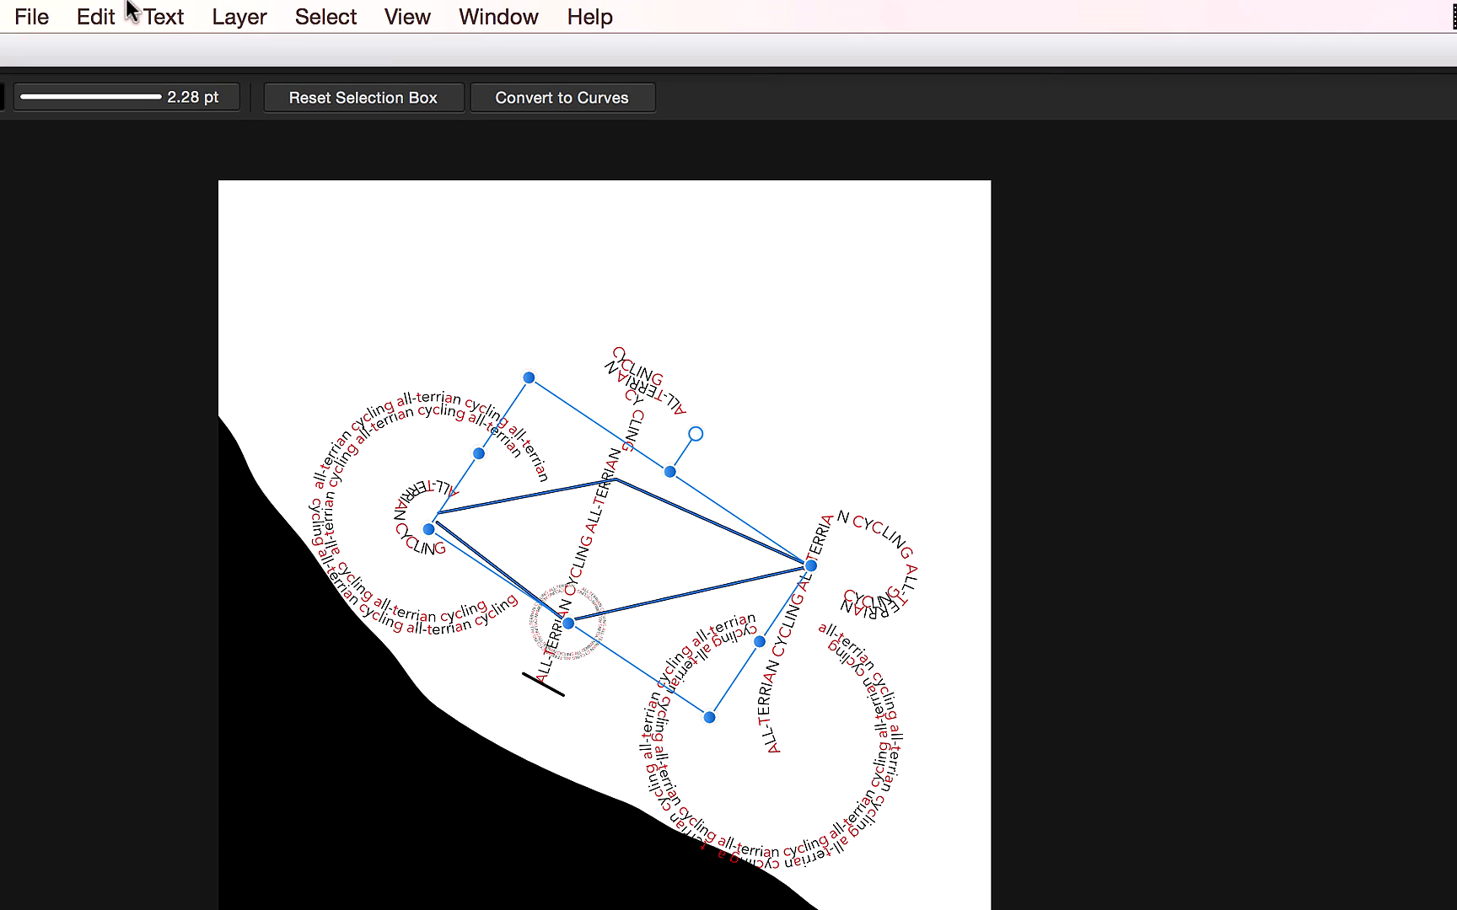
click(377, 12)
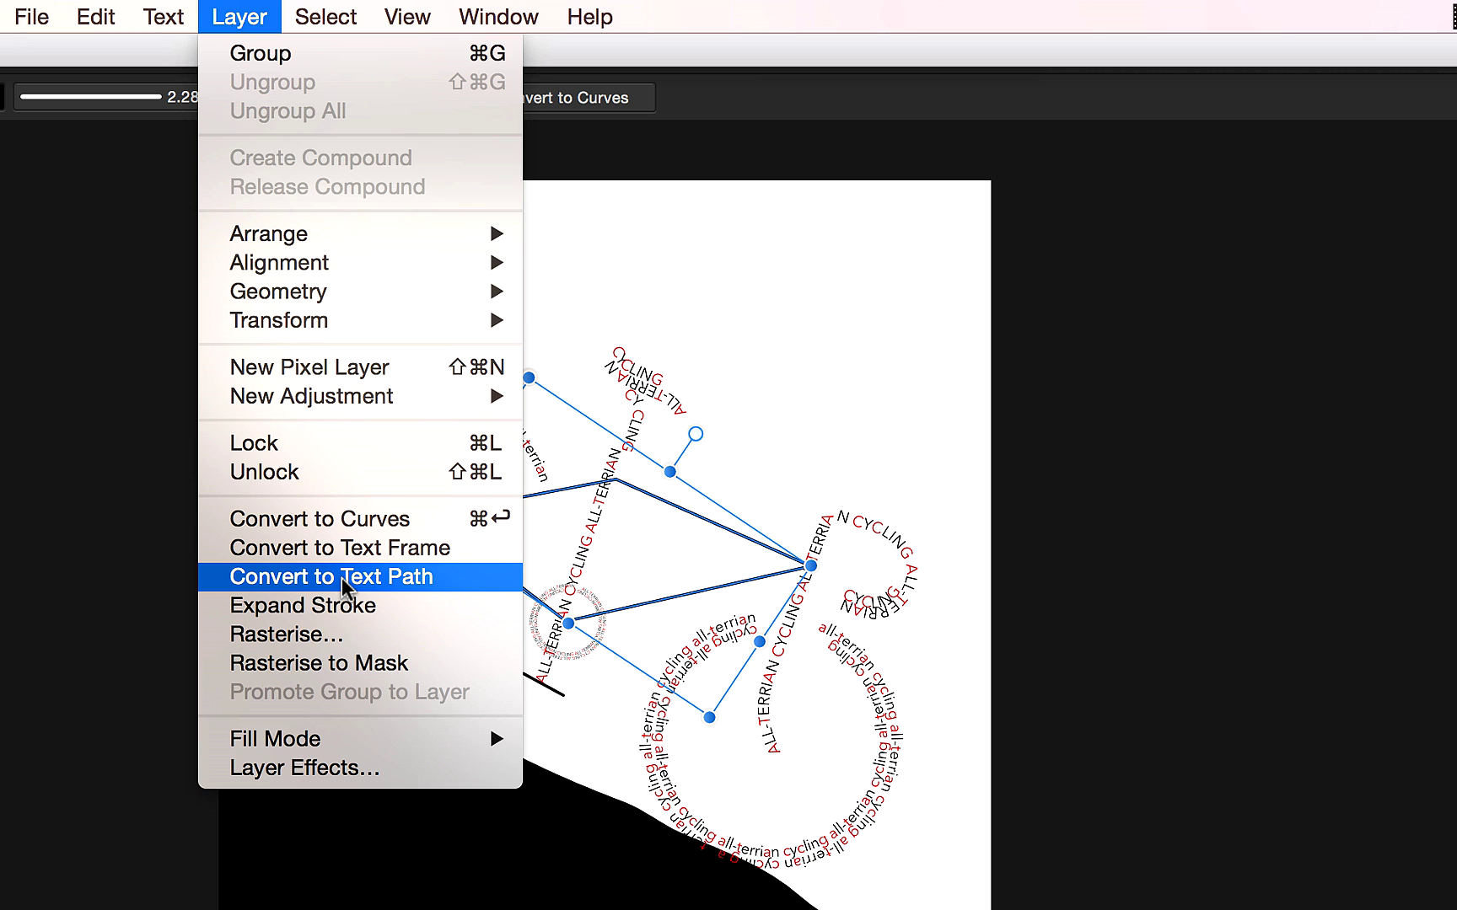
click(342, 577)
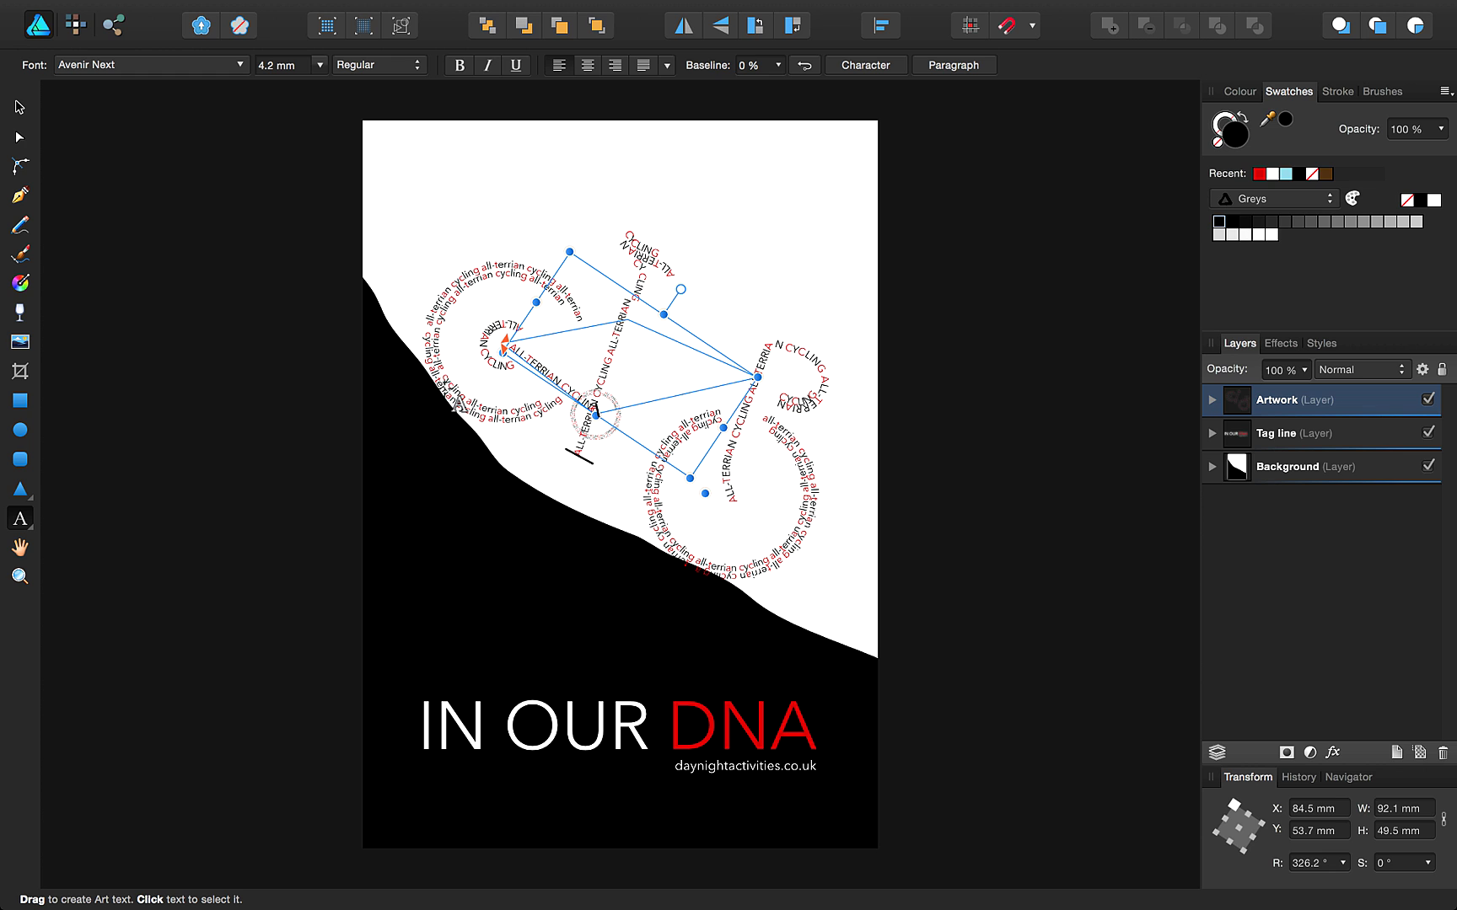
key(alt+super+0)
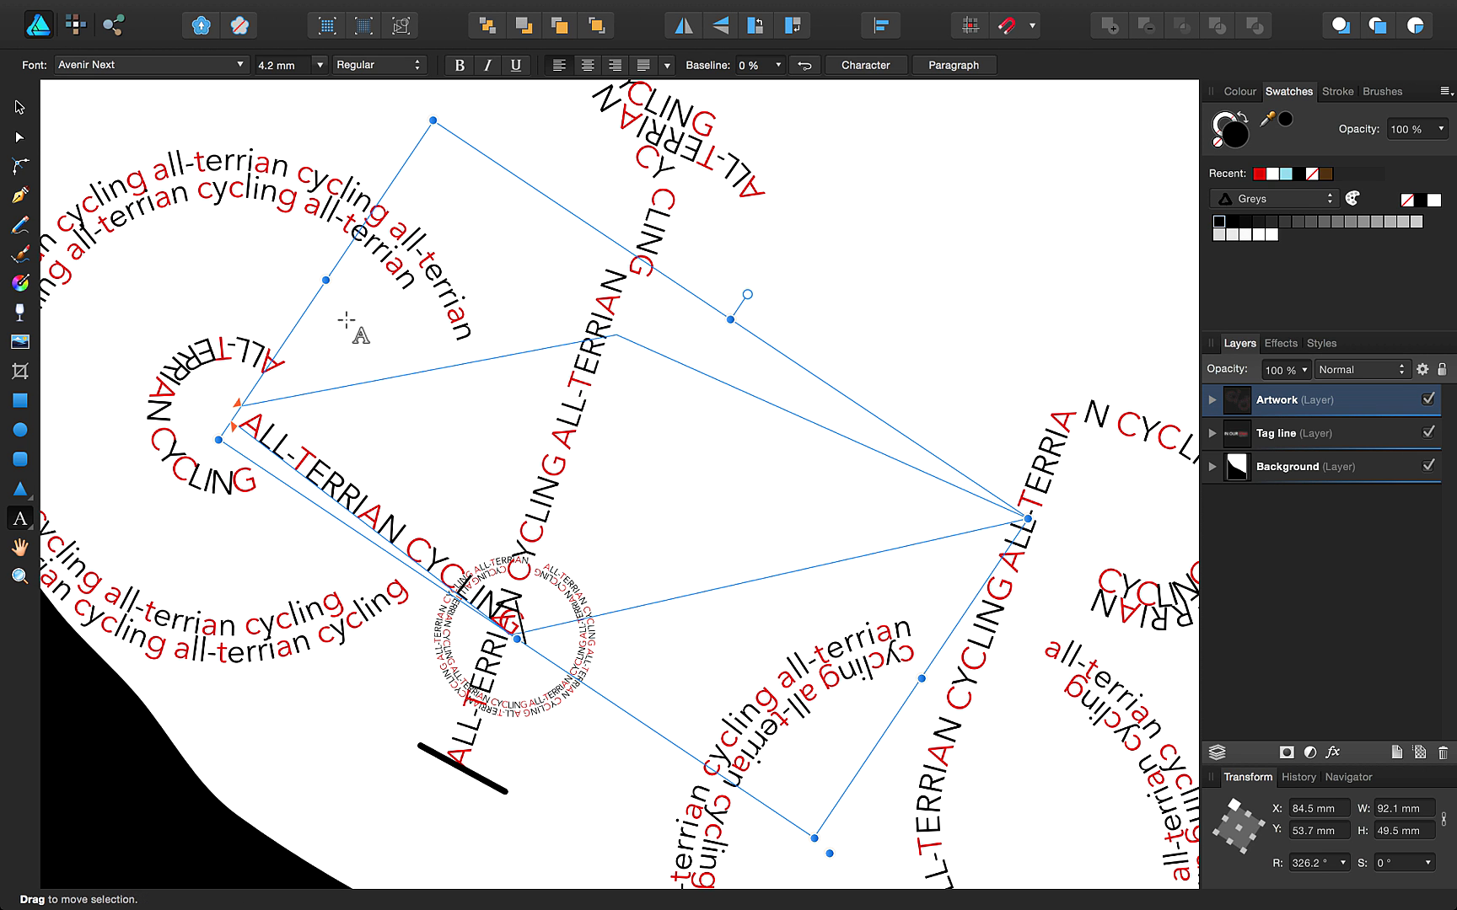
- Delete the two end nodes of the frame text path near the rear hub
click(19, 137)
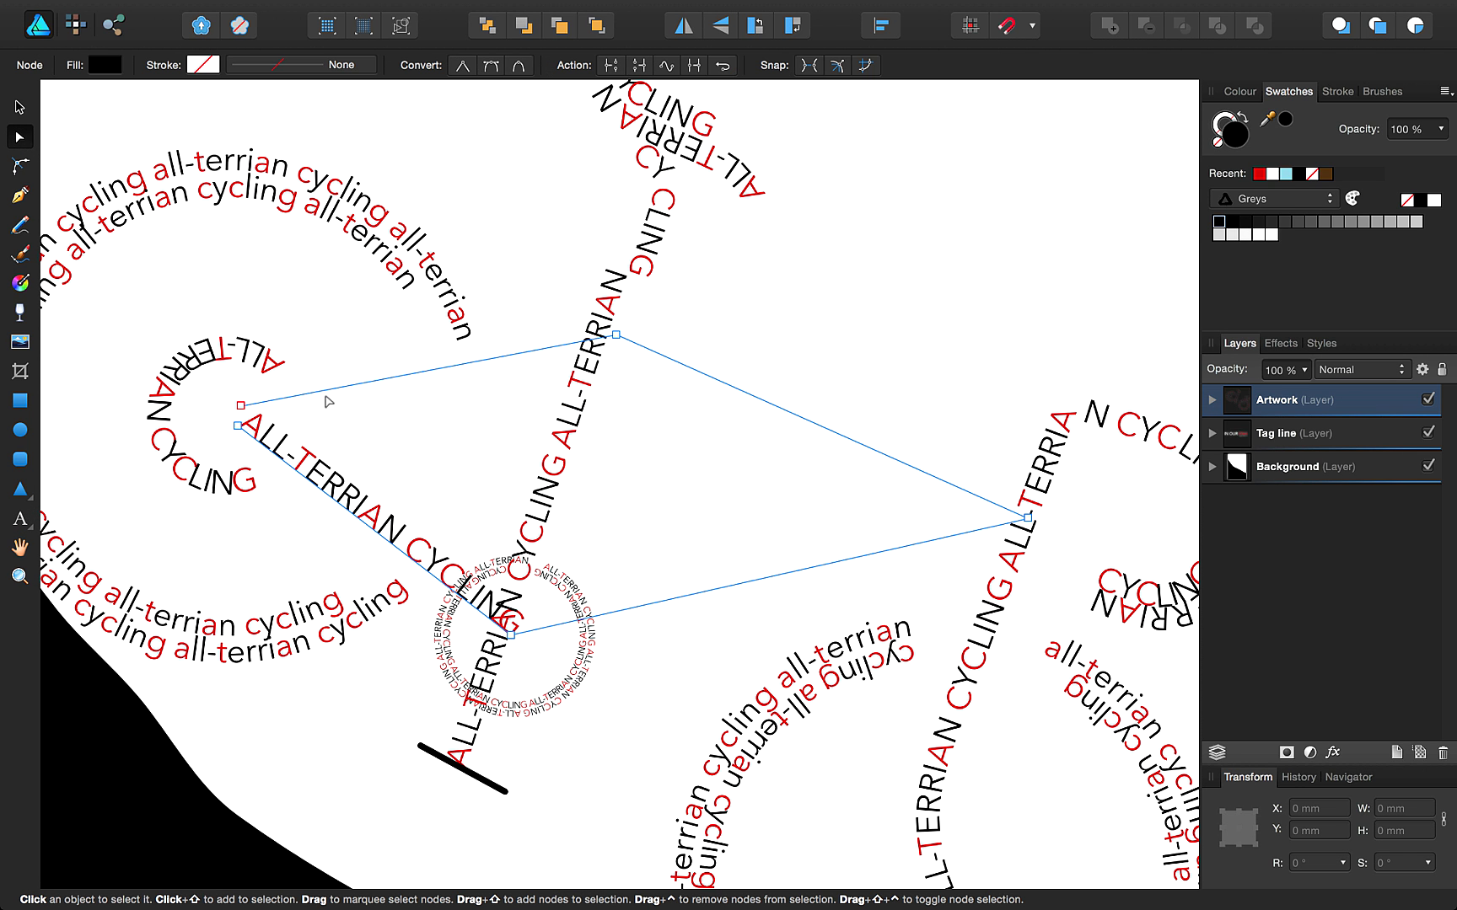
click(237, 426)
key(Delete)
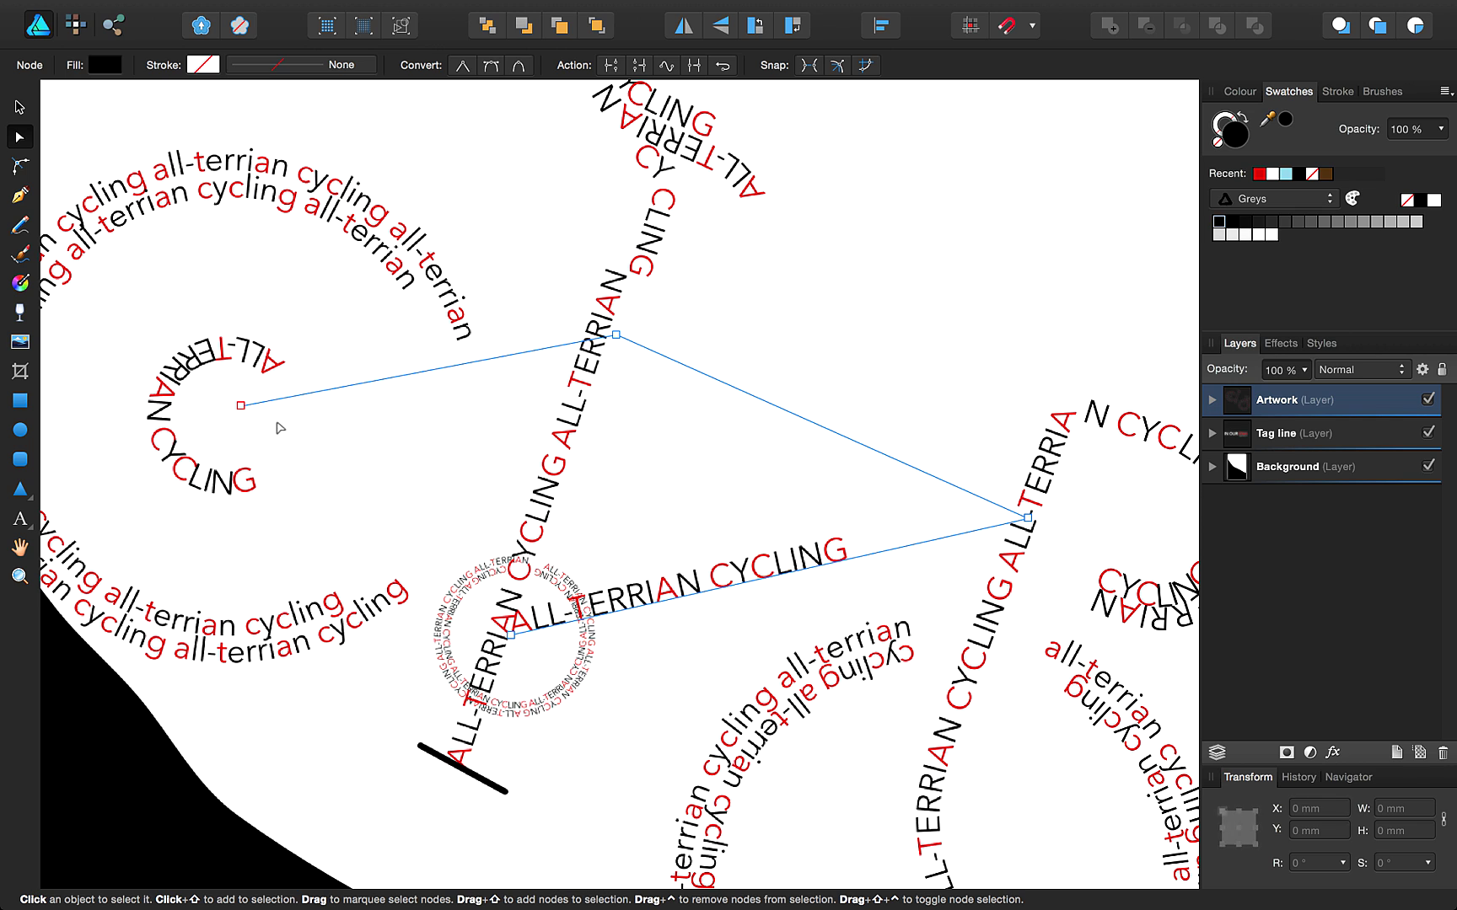
key(Delete)
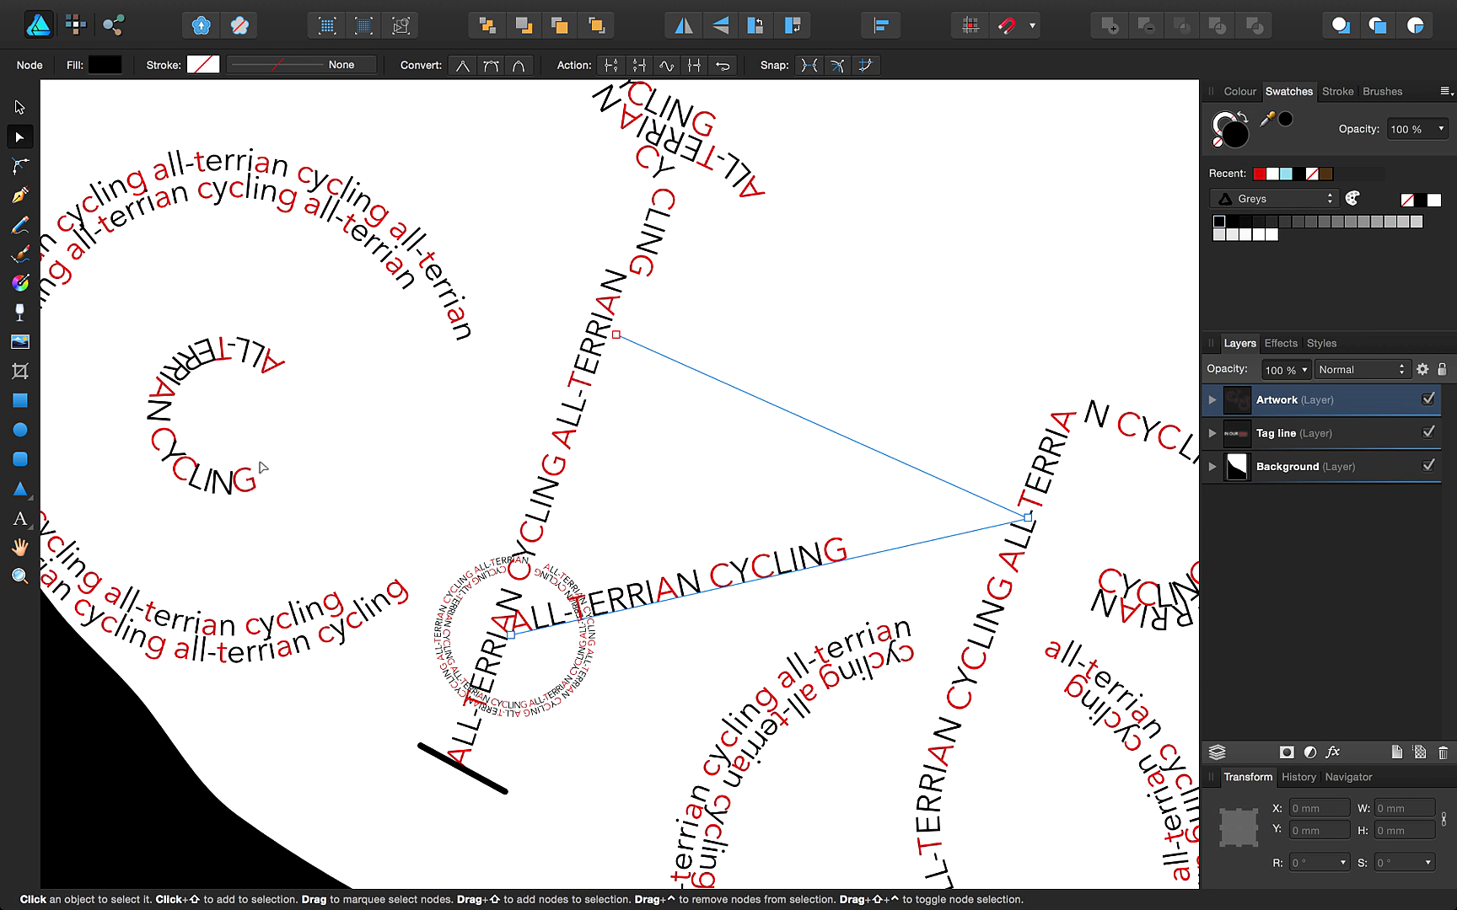
- Repeat "ALL-TERRIAN CYCLING" along the remaining frame path, shift the text start along the lower tube past the chainring, and deselect it
click(21, 519)
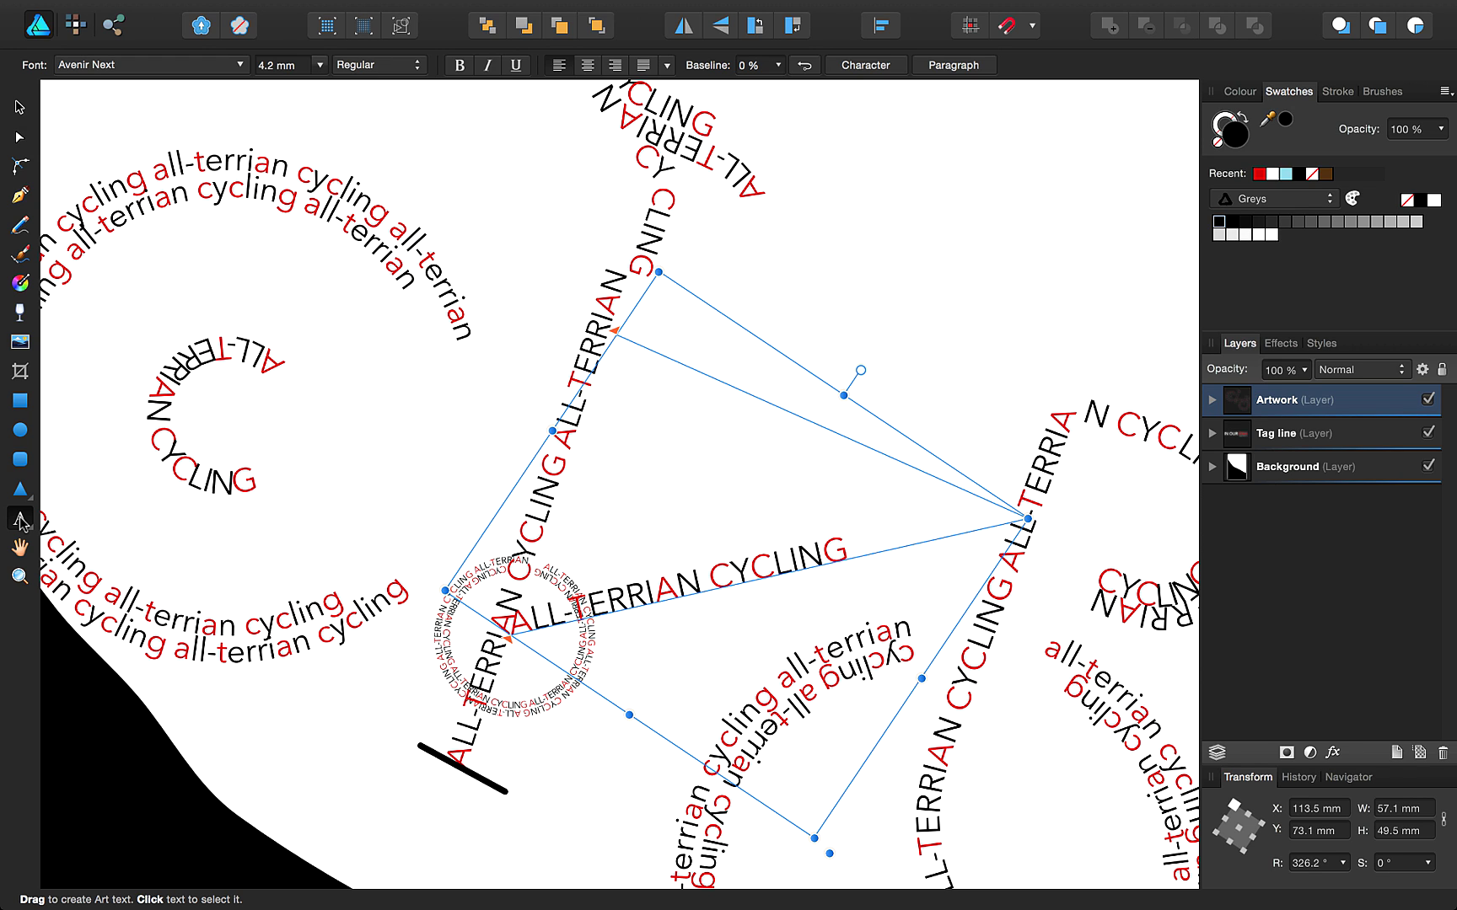
text(ALL-TERRIAN CYCLING)
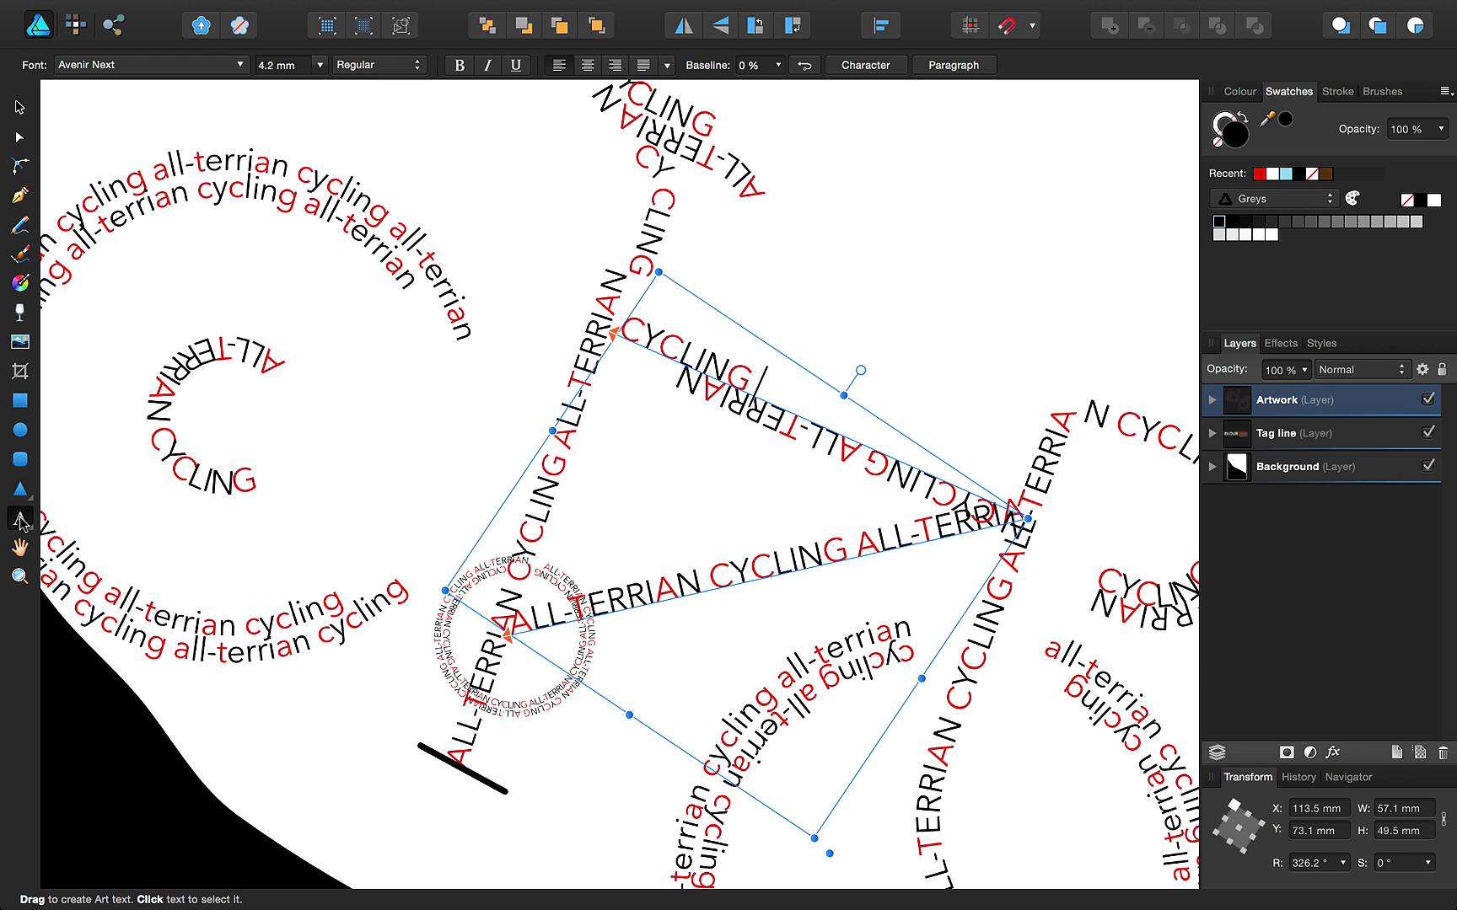
text(ALL-TERRIAN CYCLING)
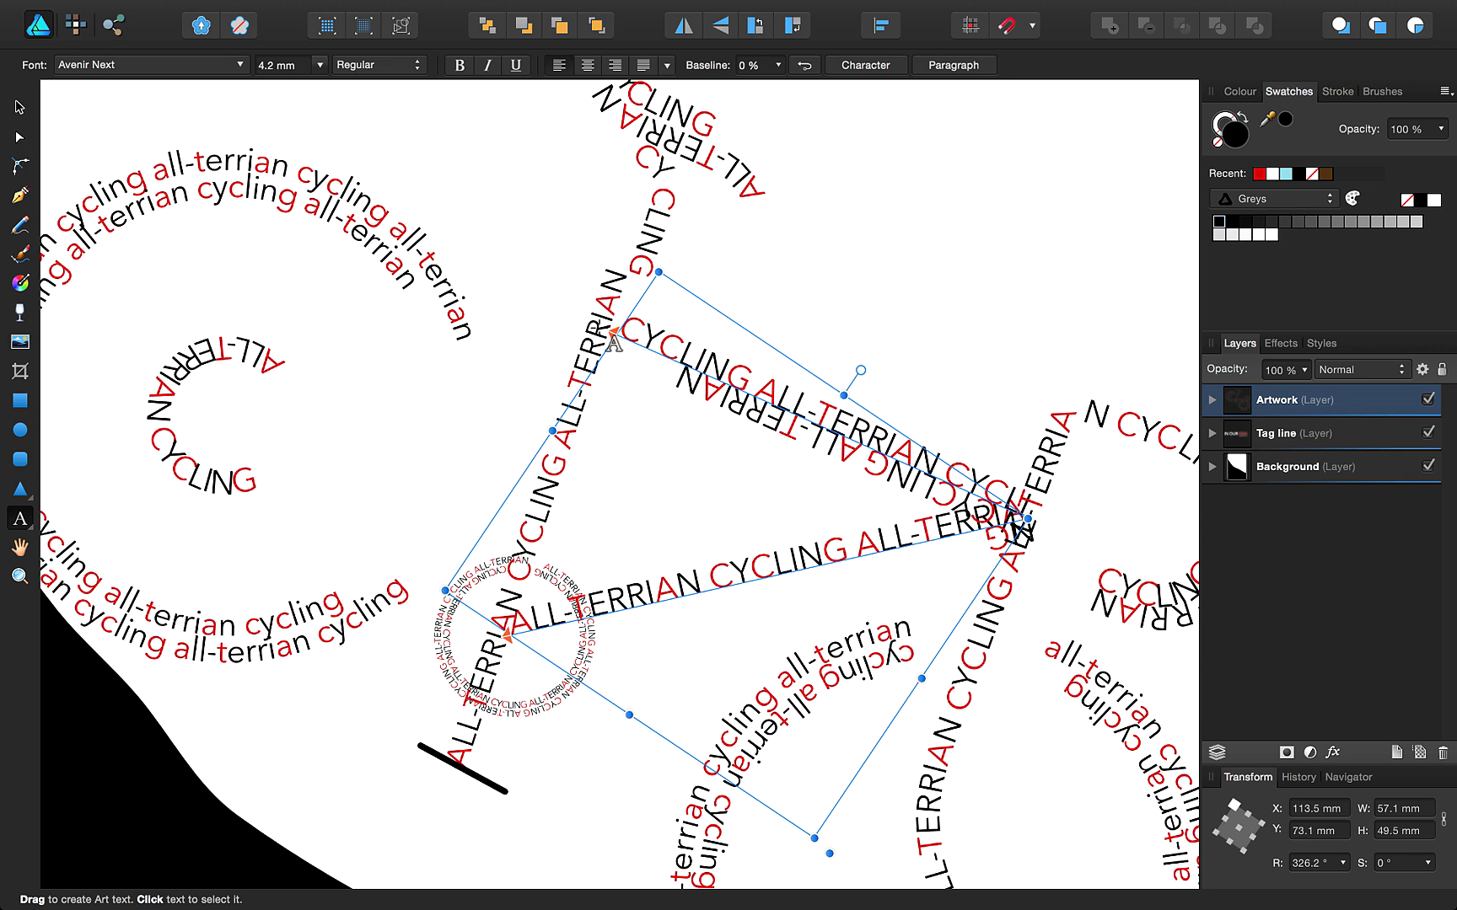
drag(614, 336, 614, 628)
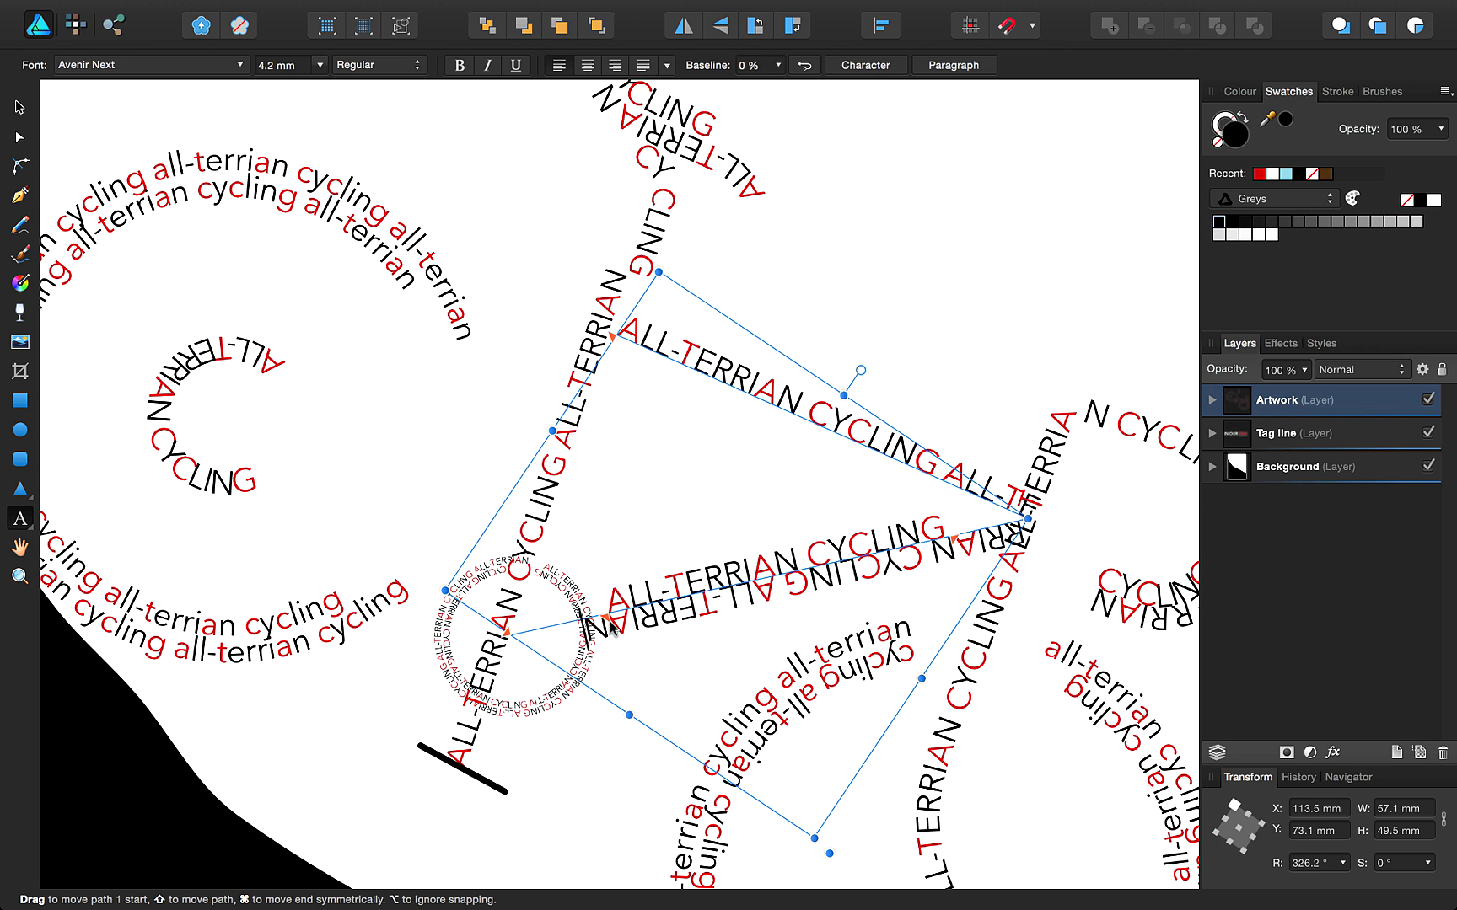
key(super+0)
key(Escape)
key(Escape)
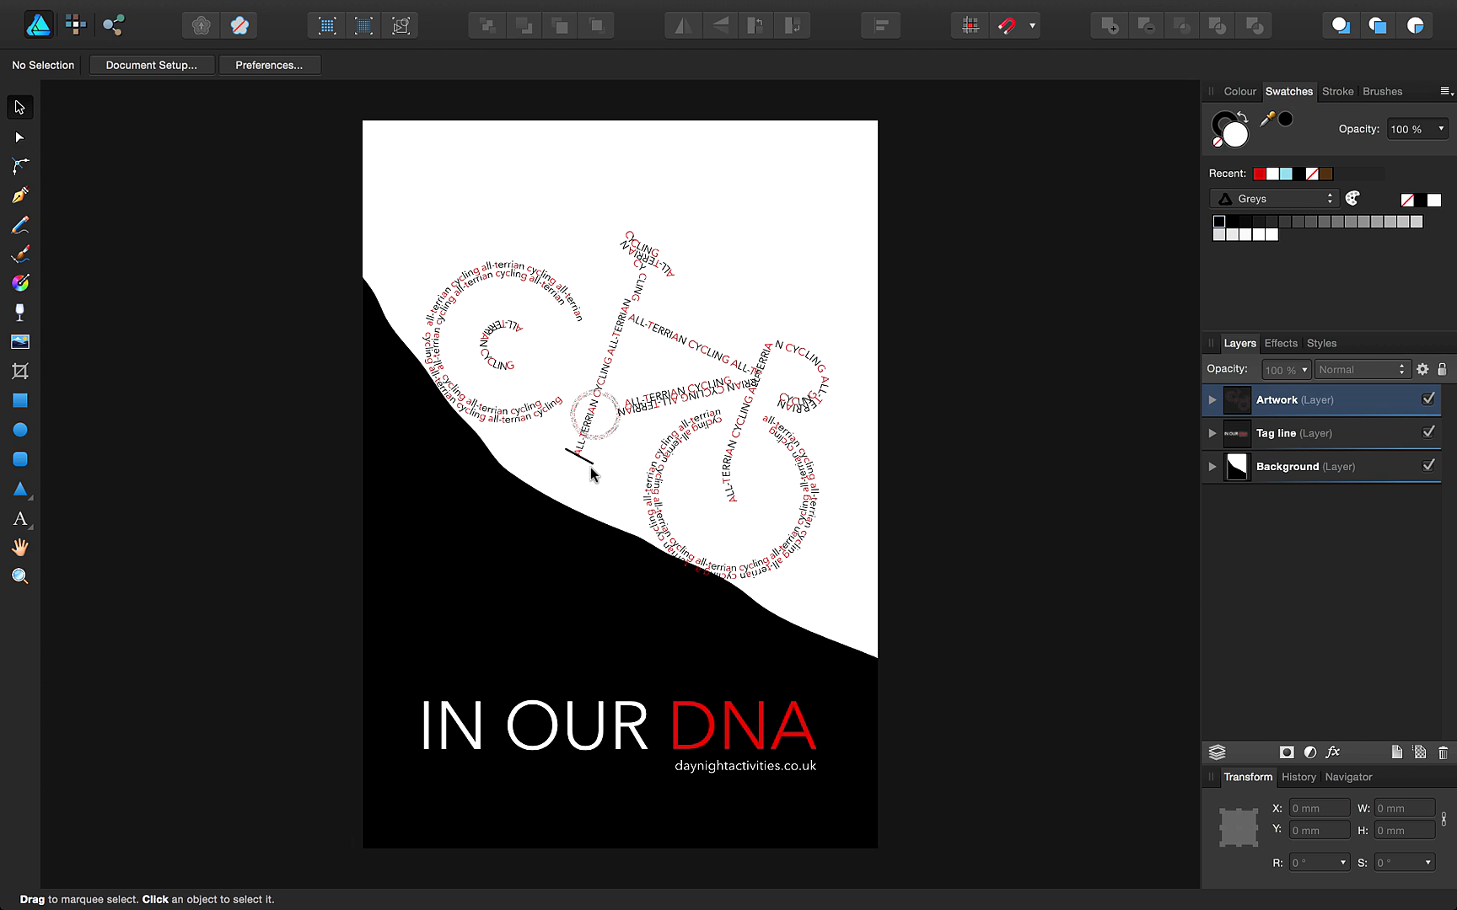
- Add "ALL-TERRIAN CYCLING" as red-and-black 4.2 mm artistic text in the empty white area above the bicycle
click(22, 523)
click(425, 171)
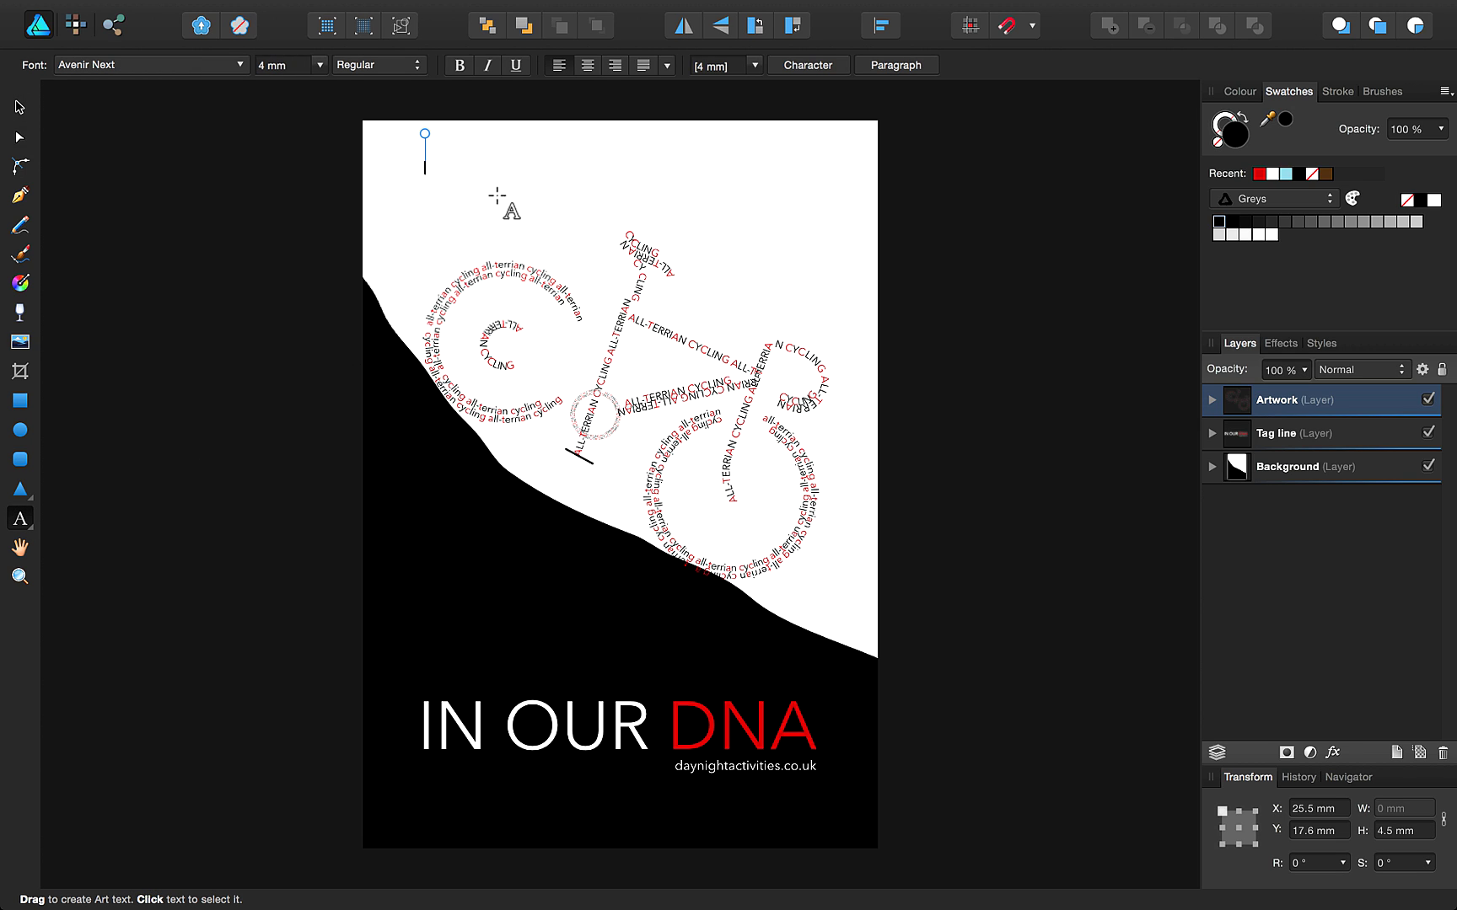
text(ALL-TERRIAN CYCLING)
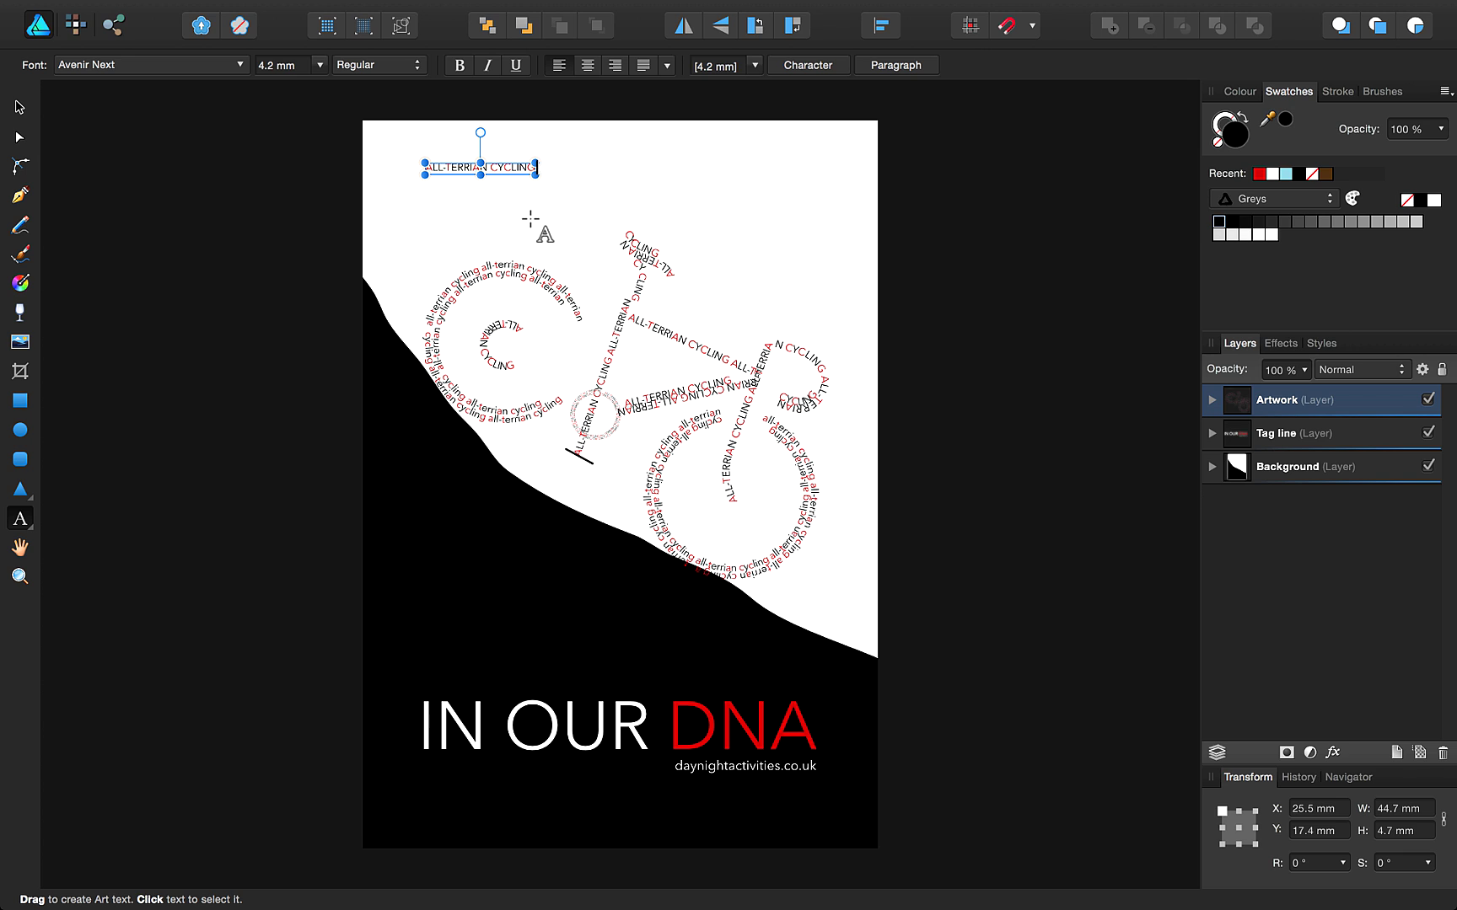
key(Escape)
key(Escape)
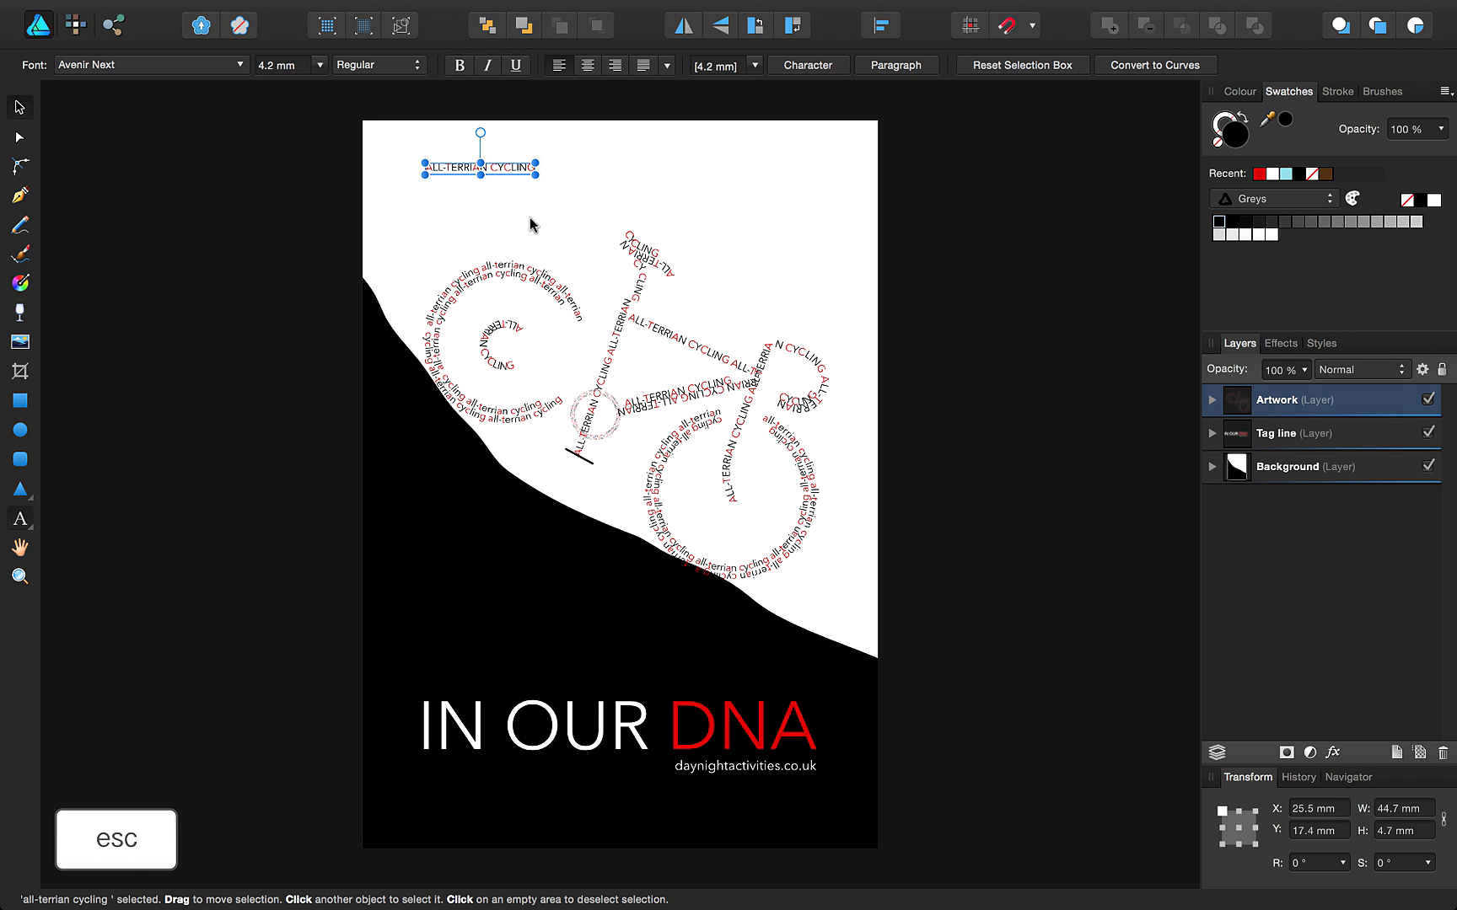
- Position the new text as the upper rear stay between hub and seat tube, rotated to about 9.5°, and deselect it
drag(508, 175, 543, 304)
scroll(566, 331, up, 5)
drag(1077, 445, 1080, 484)
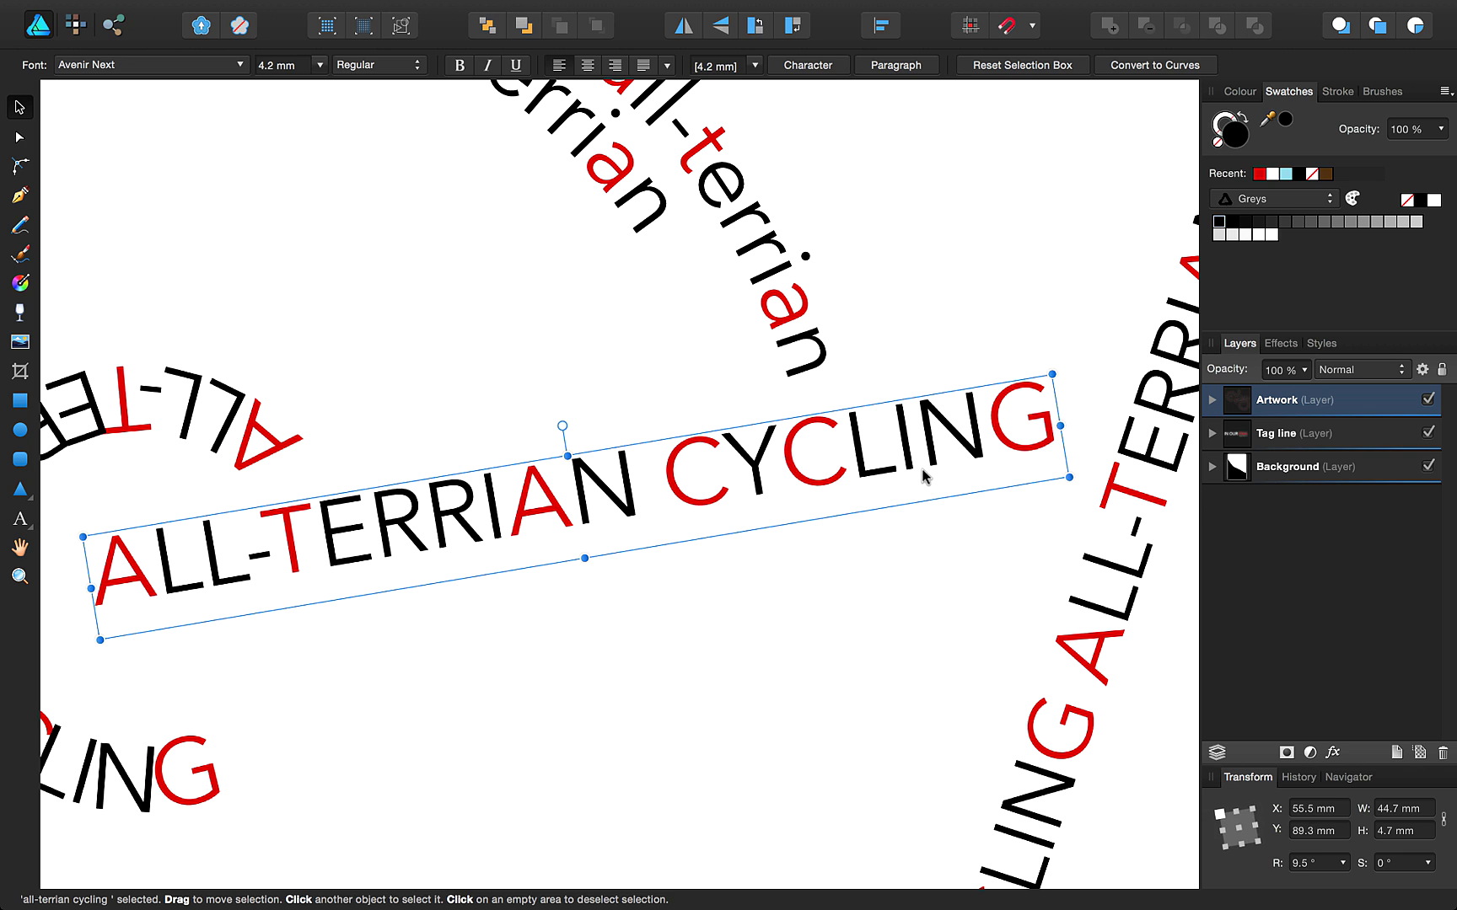
drag(922, 468, 974, 422)
key(Escape)
key(super+0)
- Add another red-and-black "ALL-TERRIAN CYCLING" text as the lower rear stay from hub to chainring, rotated to about 338°
key(t)
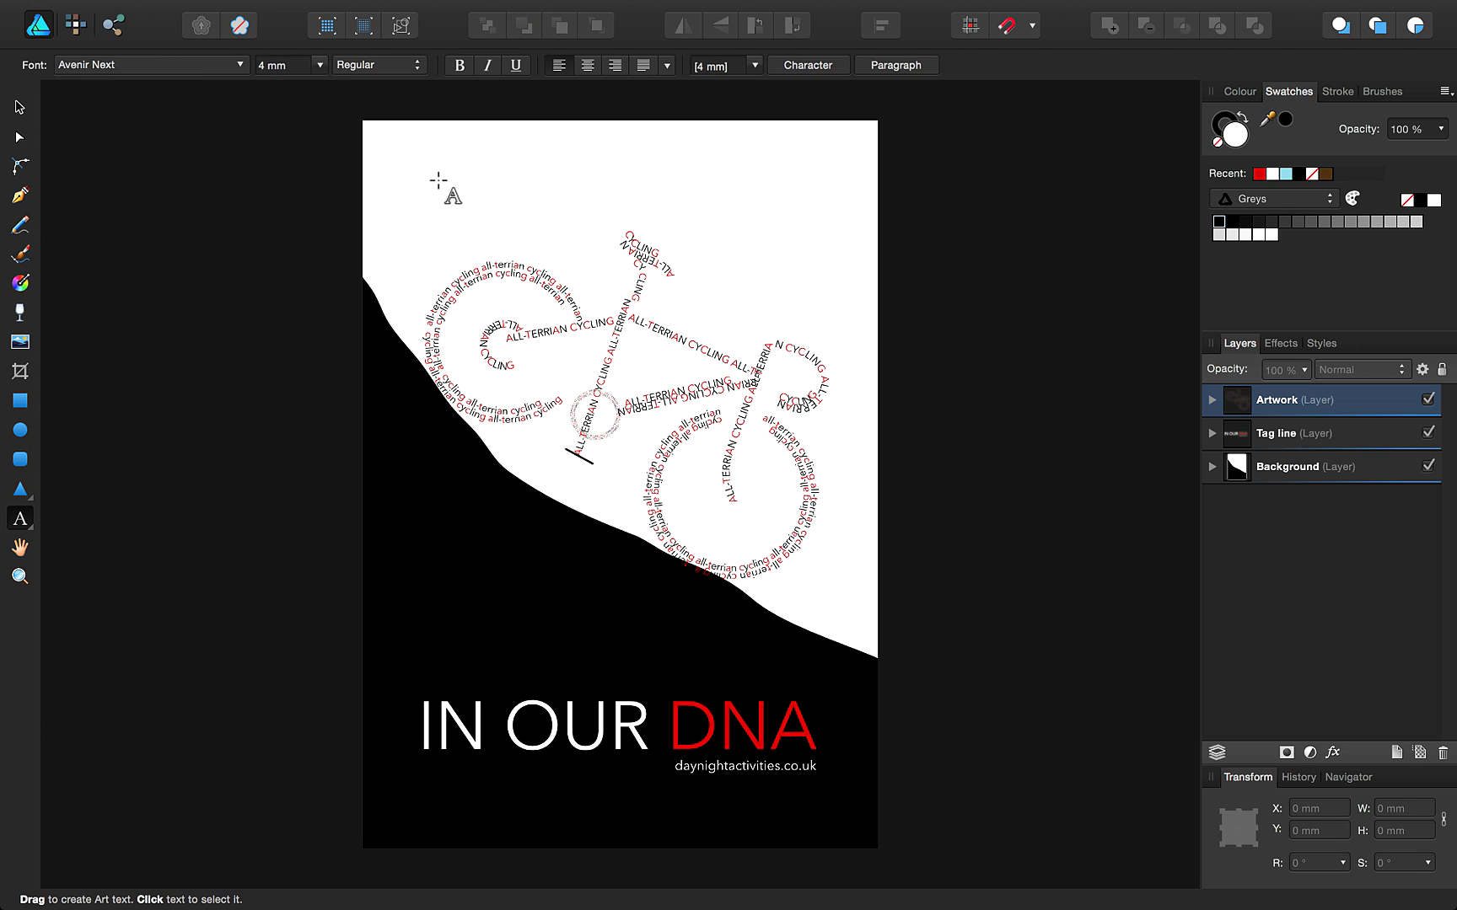
click(447, 177)
key(v)
drag(506, 172, 563, 314)
scroll(566, 369, up, 10)
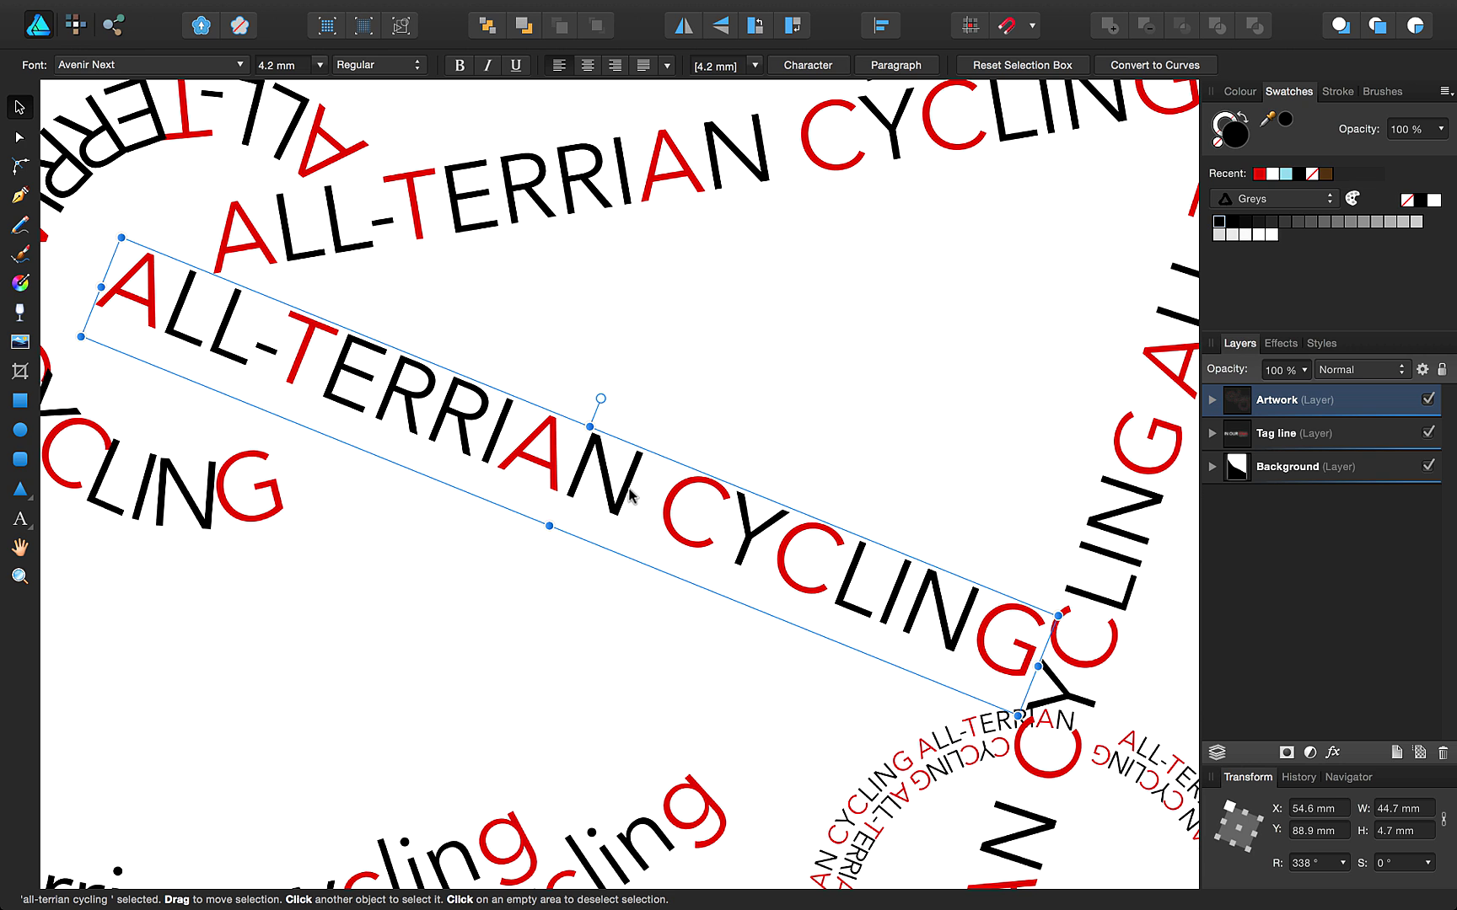
key(super+0)
click(300, 456)
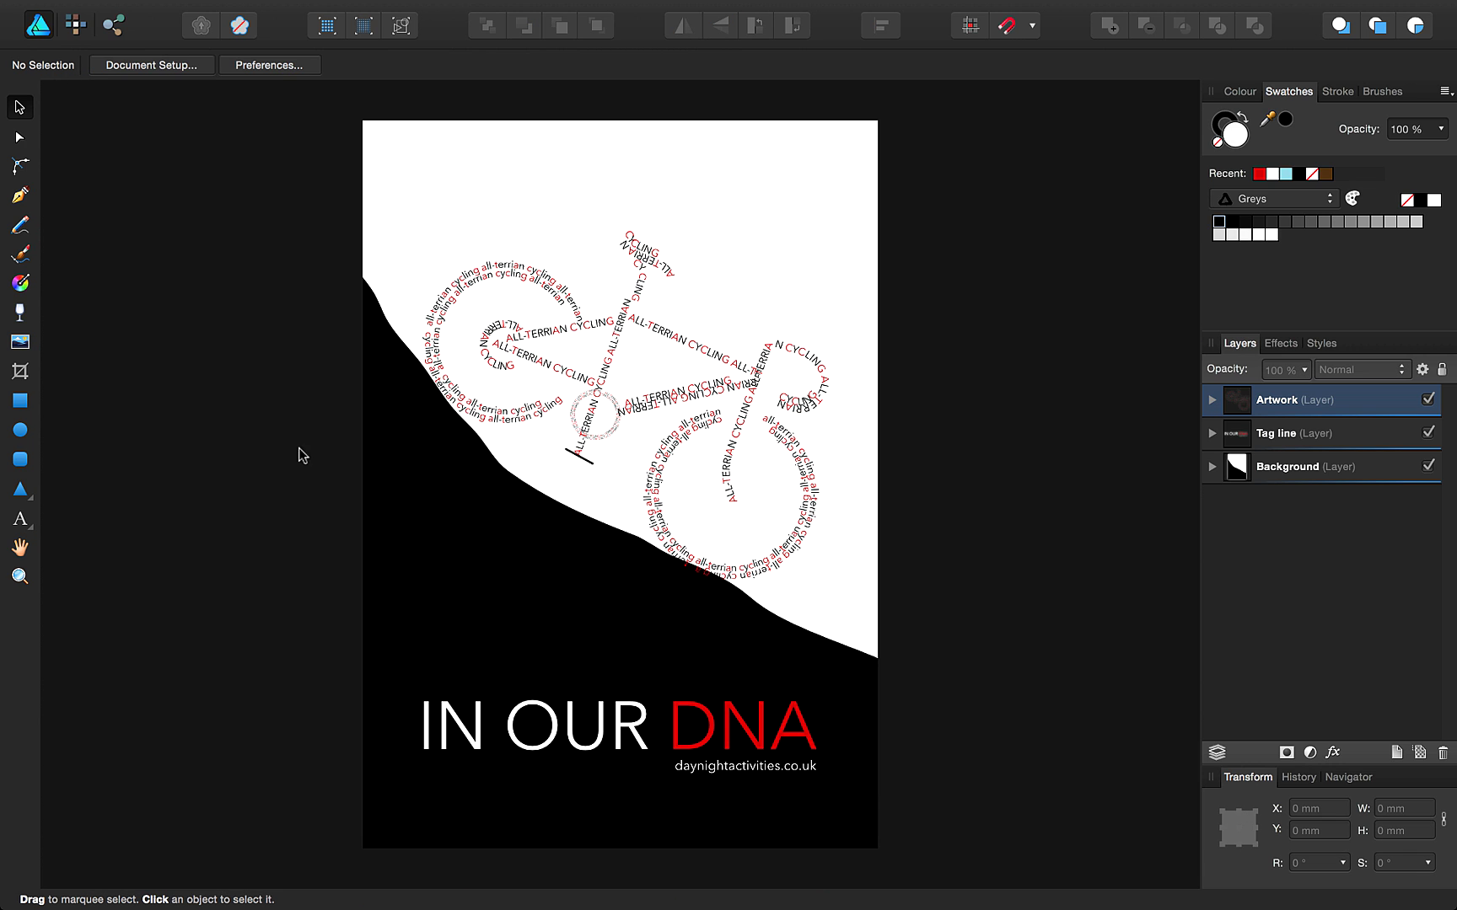
- Add a red-and-black artistic text reading only "CYCLING" at 4.2 mm beside the pedal line
key(t)
click(519, 463)
text(ALL-TERRIAN CYCLING)
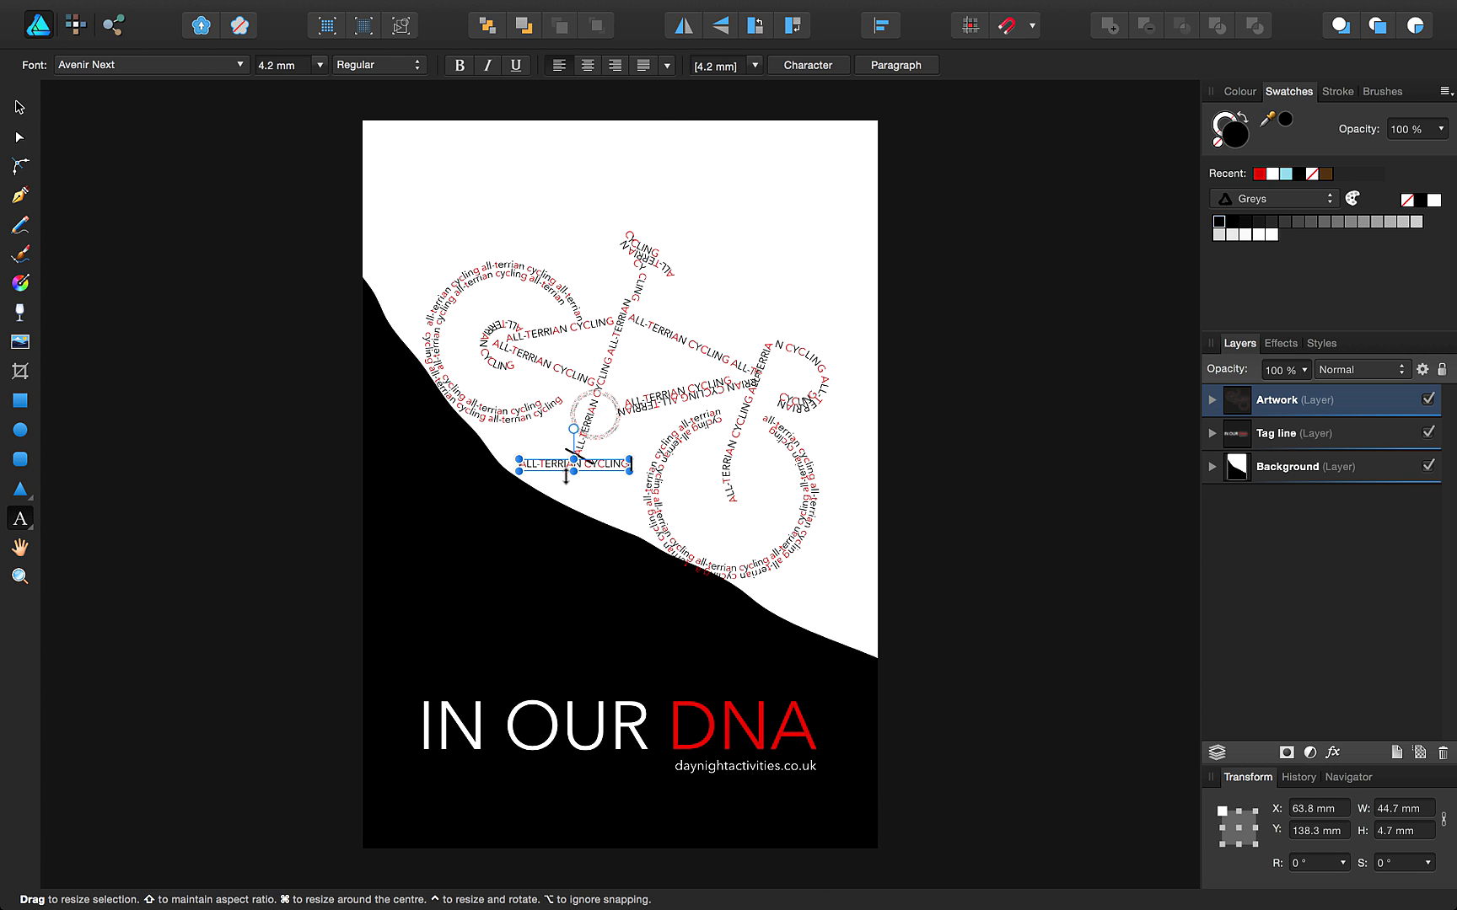
scroll(567, 468, up, 10)
drag(661, 484, 107, 487)
key(BackSpace)
key(Escape)
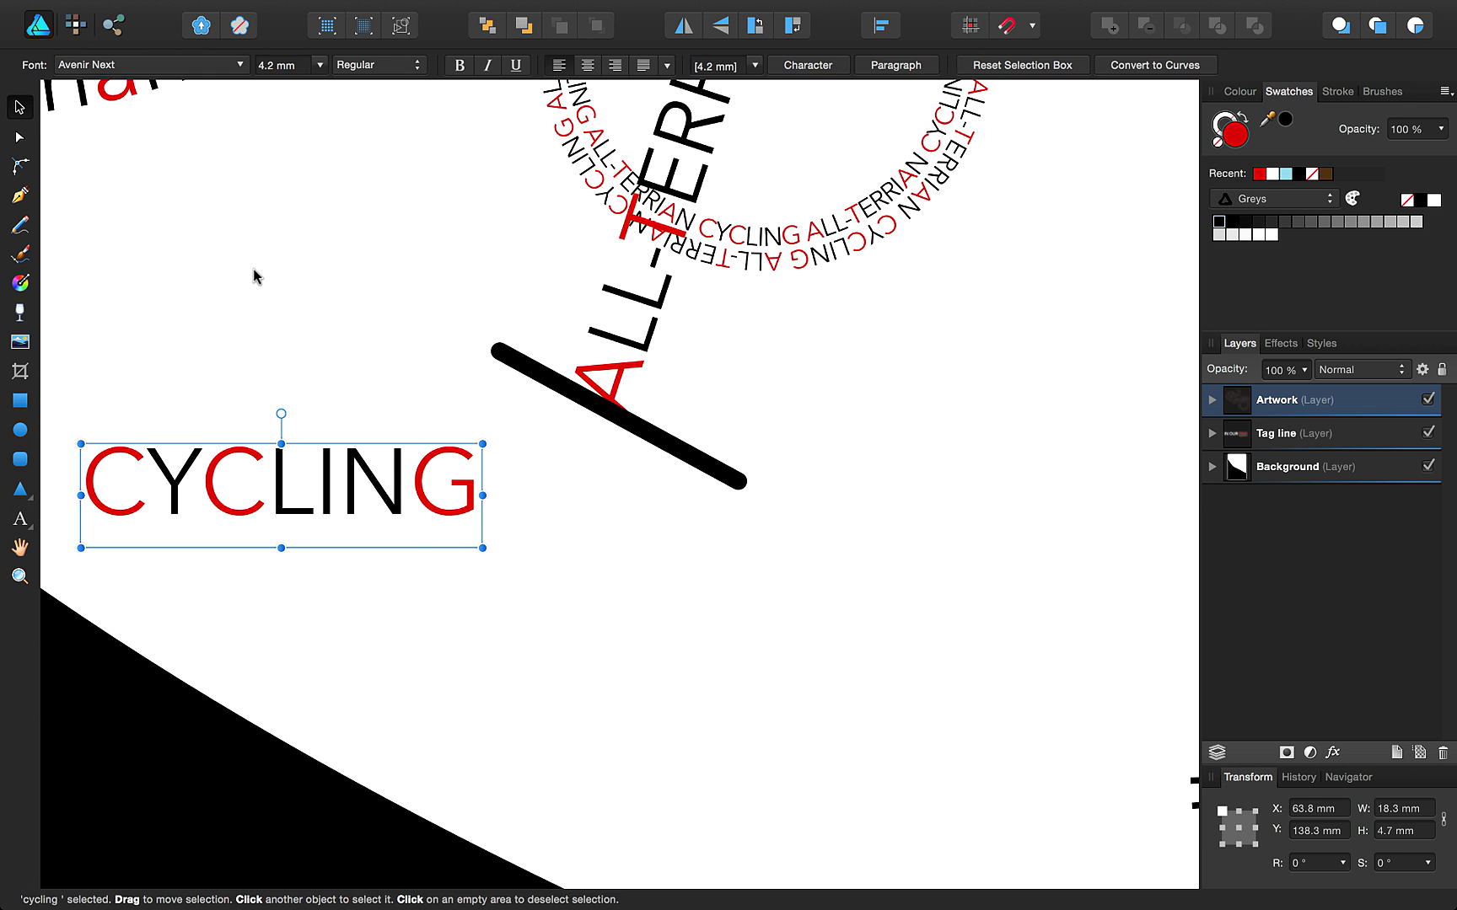
- Replace the black pedal line with the "CYCLING" text, rotated to about 319.9° below the seat tube, and deselect it
drag(283, 413, 337, 413)
drag(406, 512, 675, 446)
click(616, 413)
key(Delete)
drag(590, 369, 637, 355)
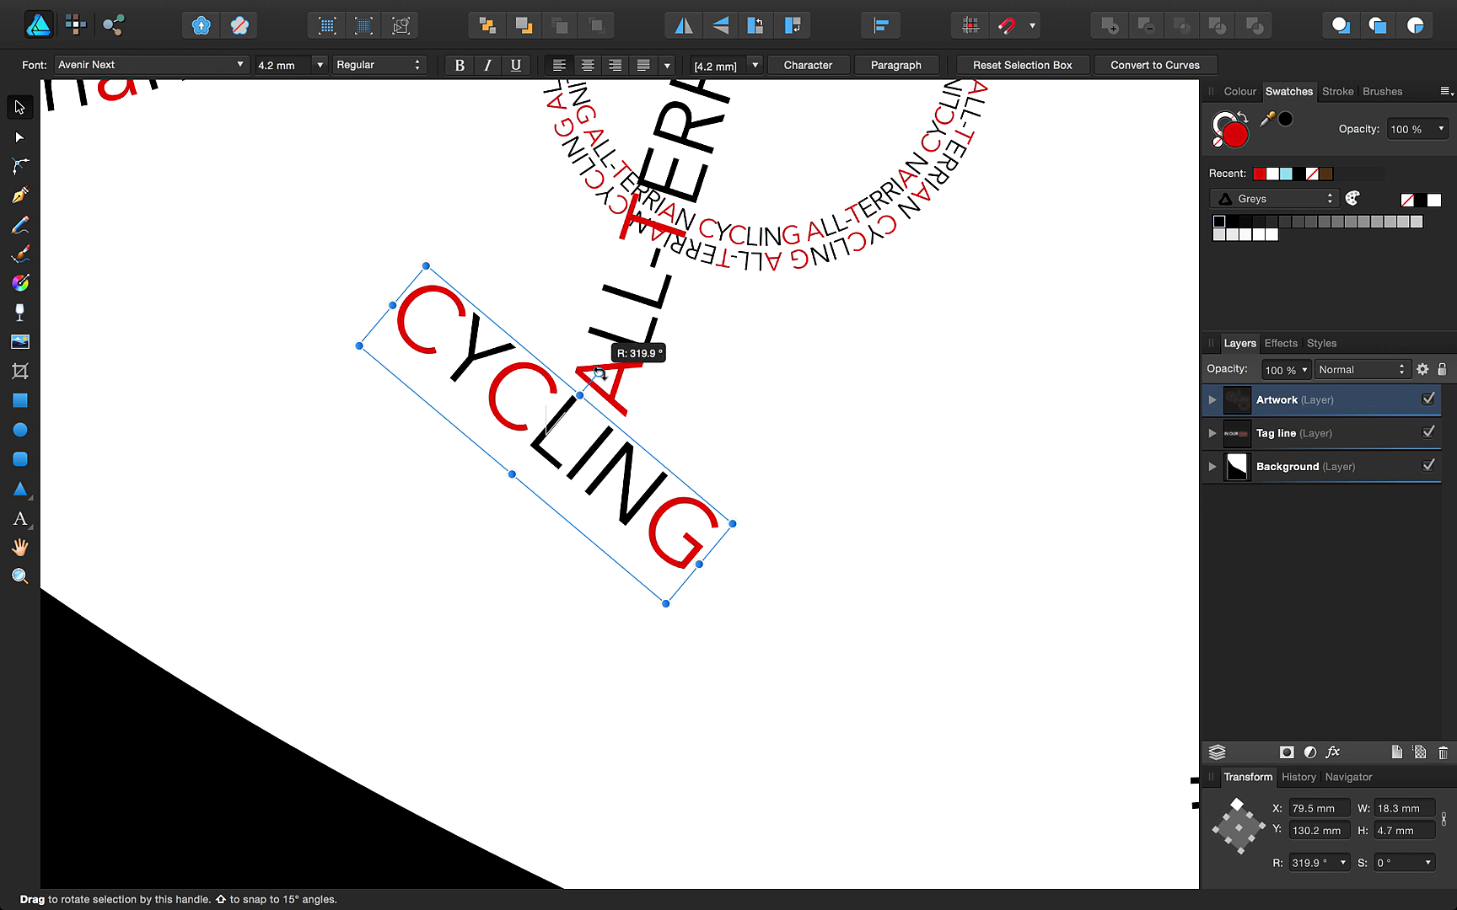
drag(590, 455, 621, 459)
click(708, 415)
key(super+0)
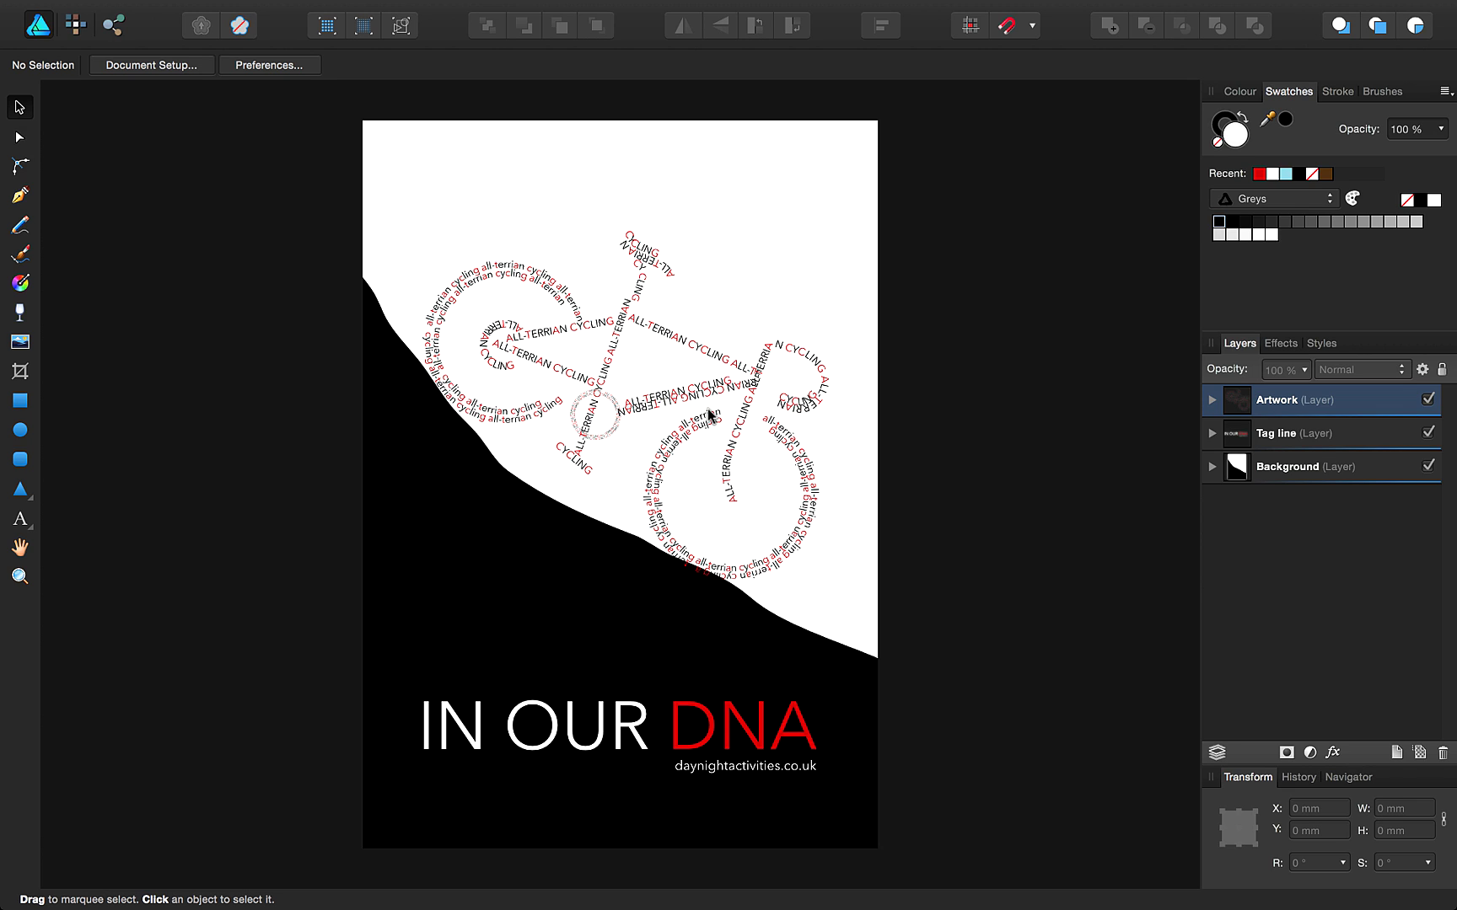
- Move the fork and handlebar text slightly forward, and shift and slightly rotate the frame text to line up with it
click(777, 397)
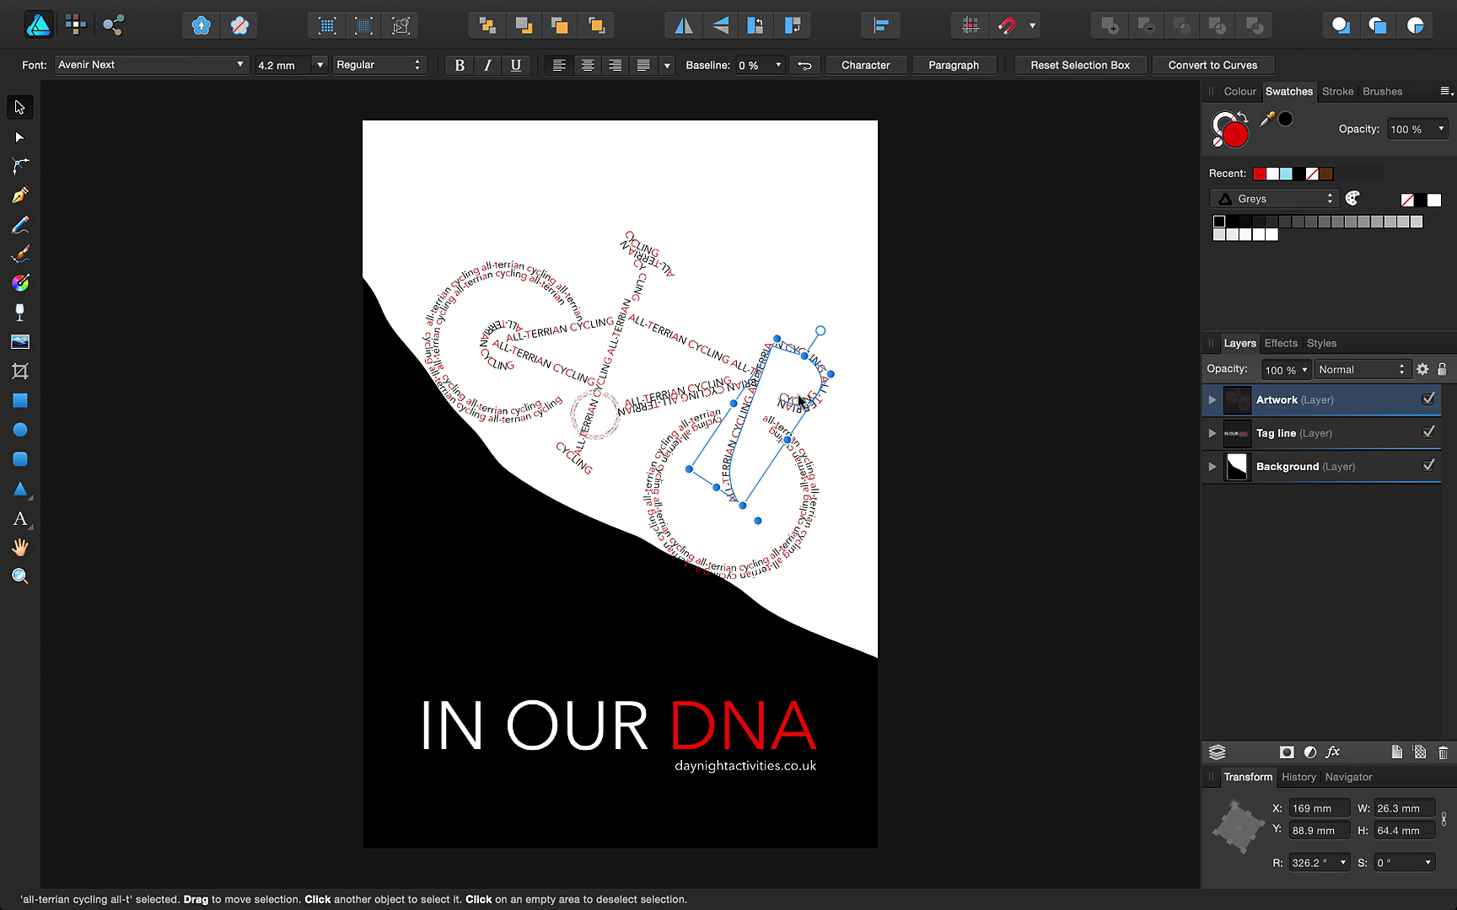
click(682, 391)
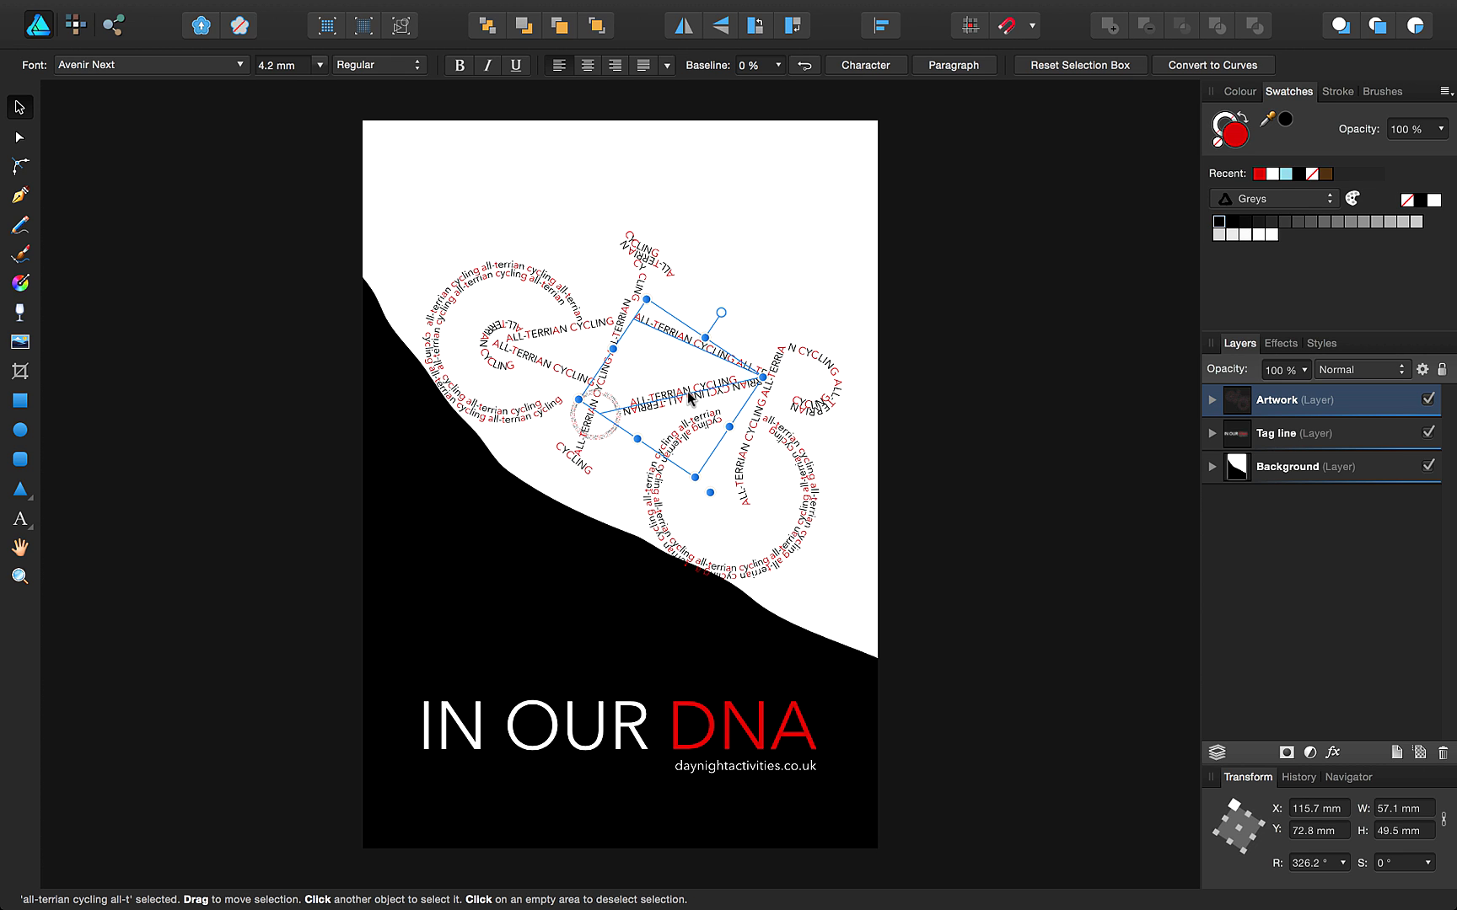
drag(721, 312, 718, 307)
- Rotate the whole Artwork layer to about 2°, move it to about X 12.2 mm, Y 46.4 mm, and deselect it
click(1238, 411)
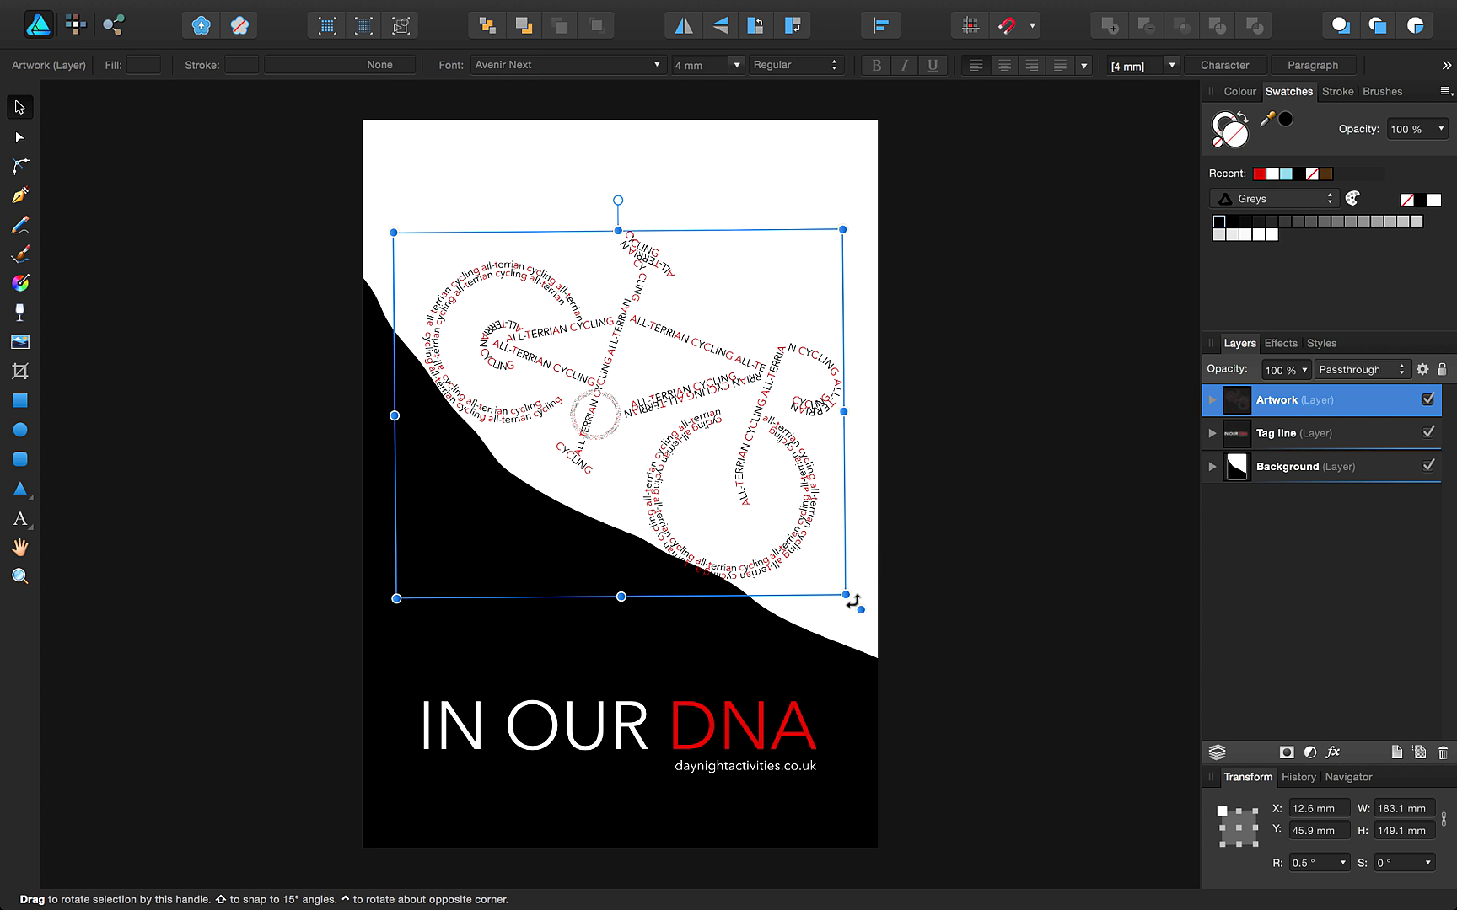
drag(853, 601, 865, 582)
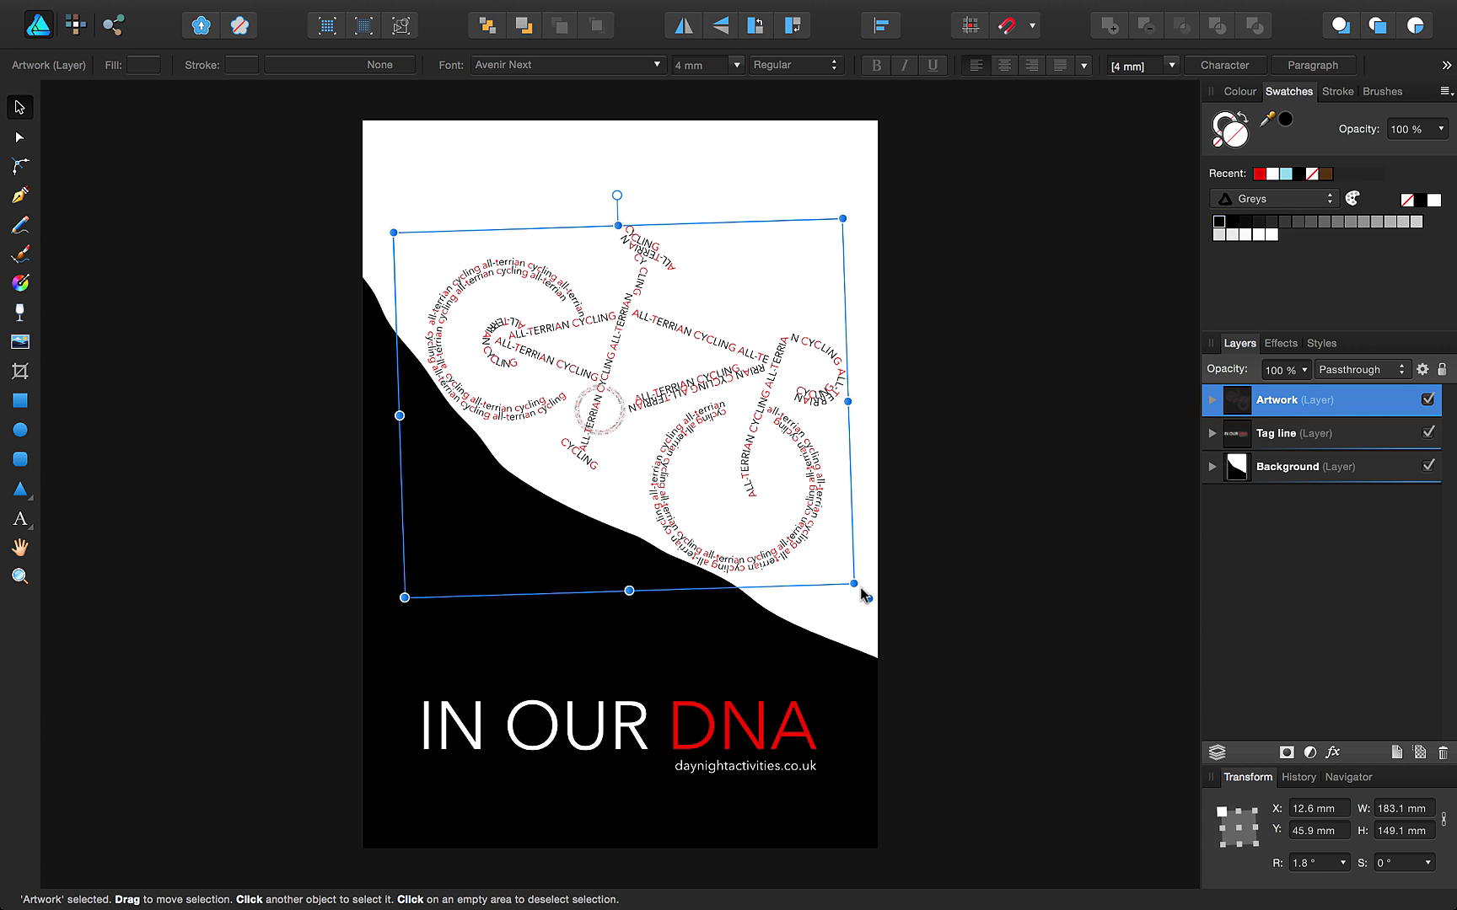
drag(385, 223, 383, 221)
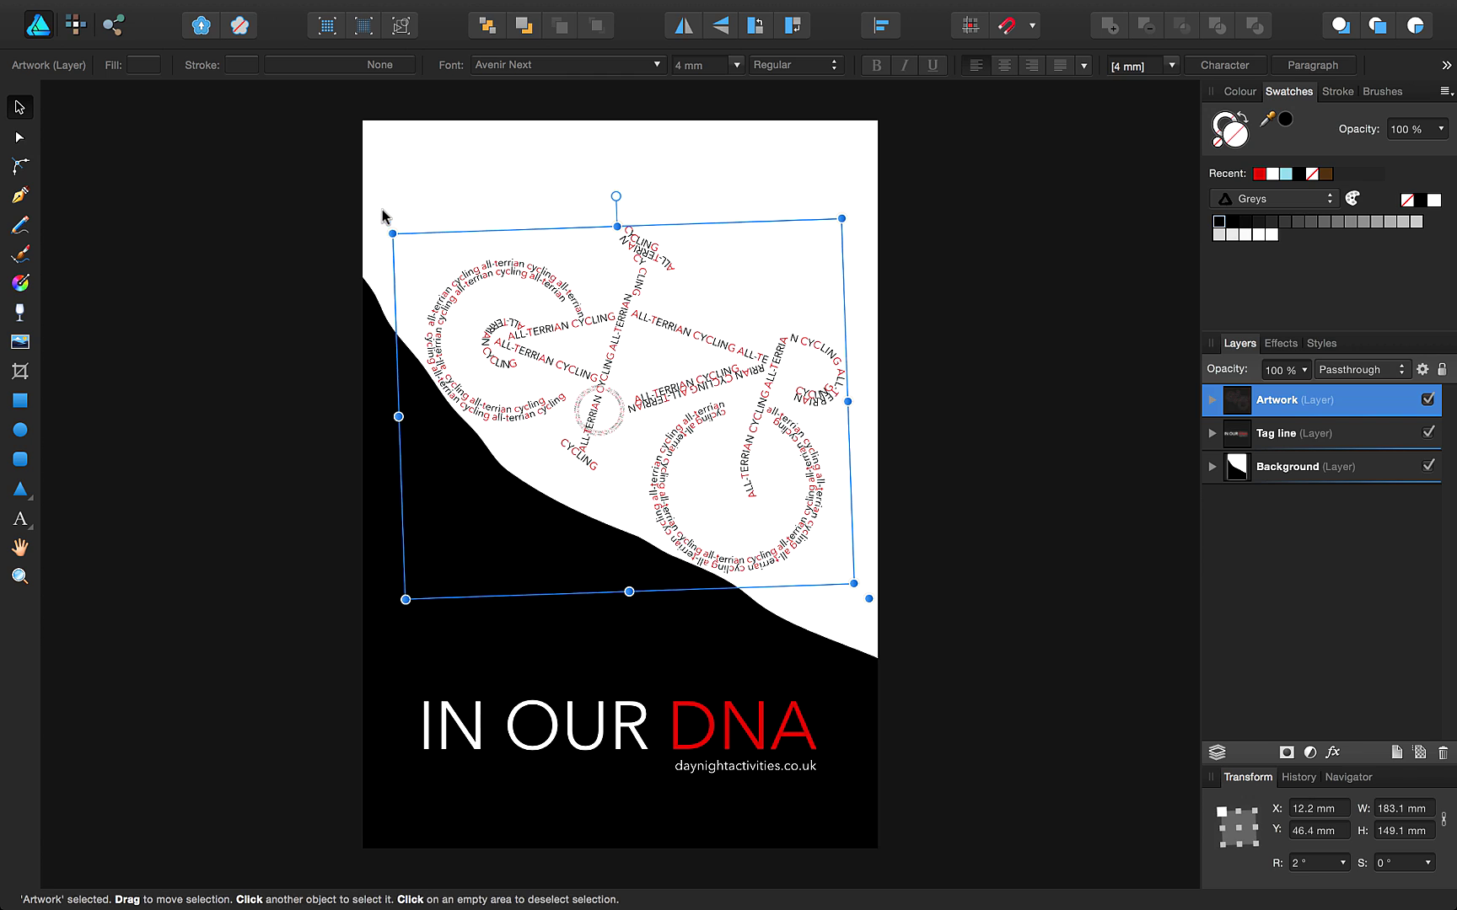
click(306, 246)
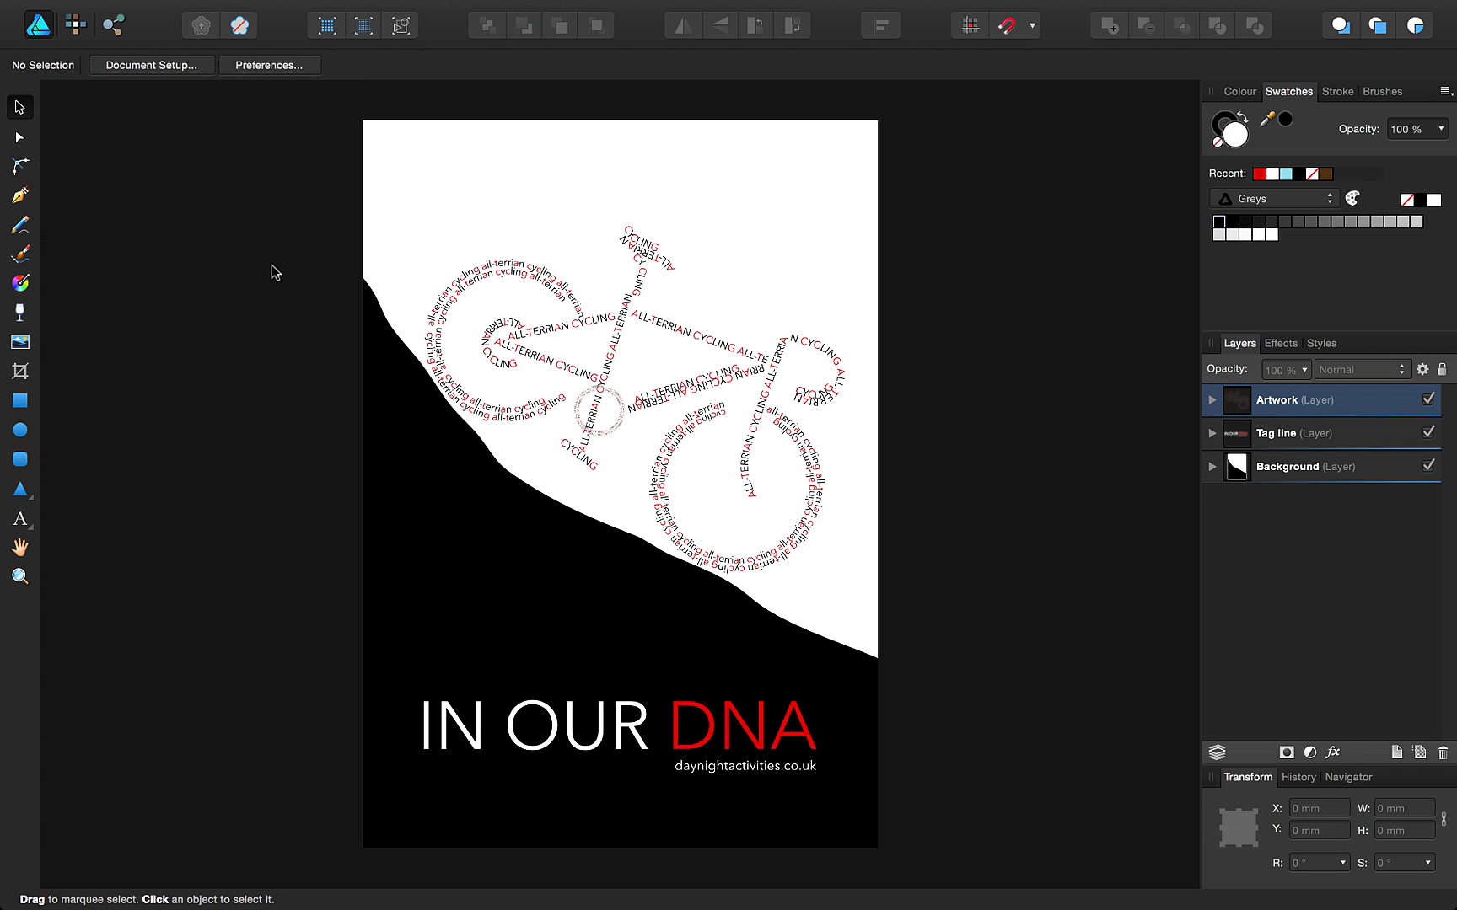